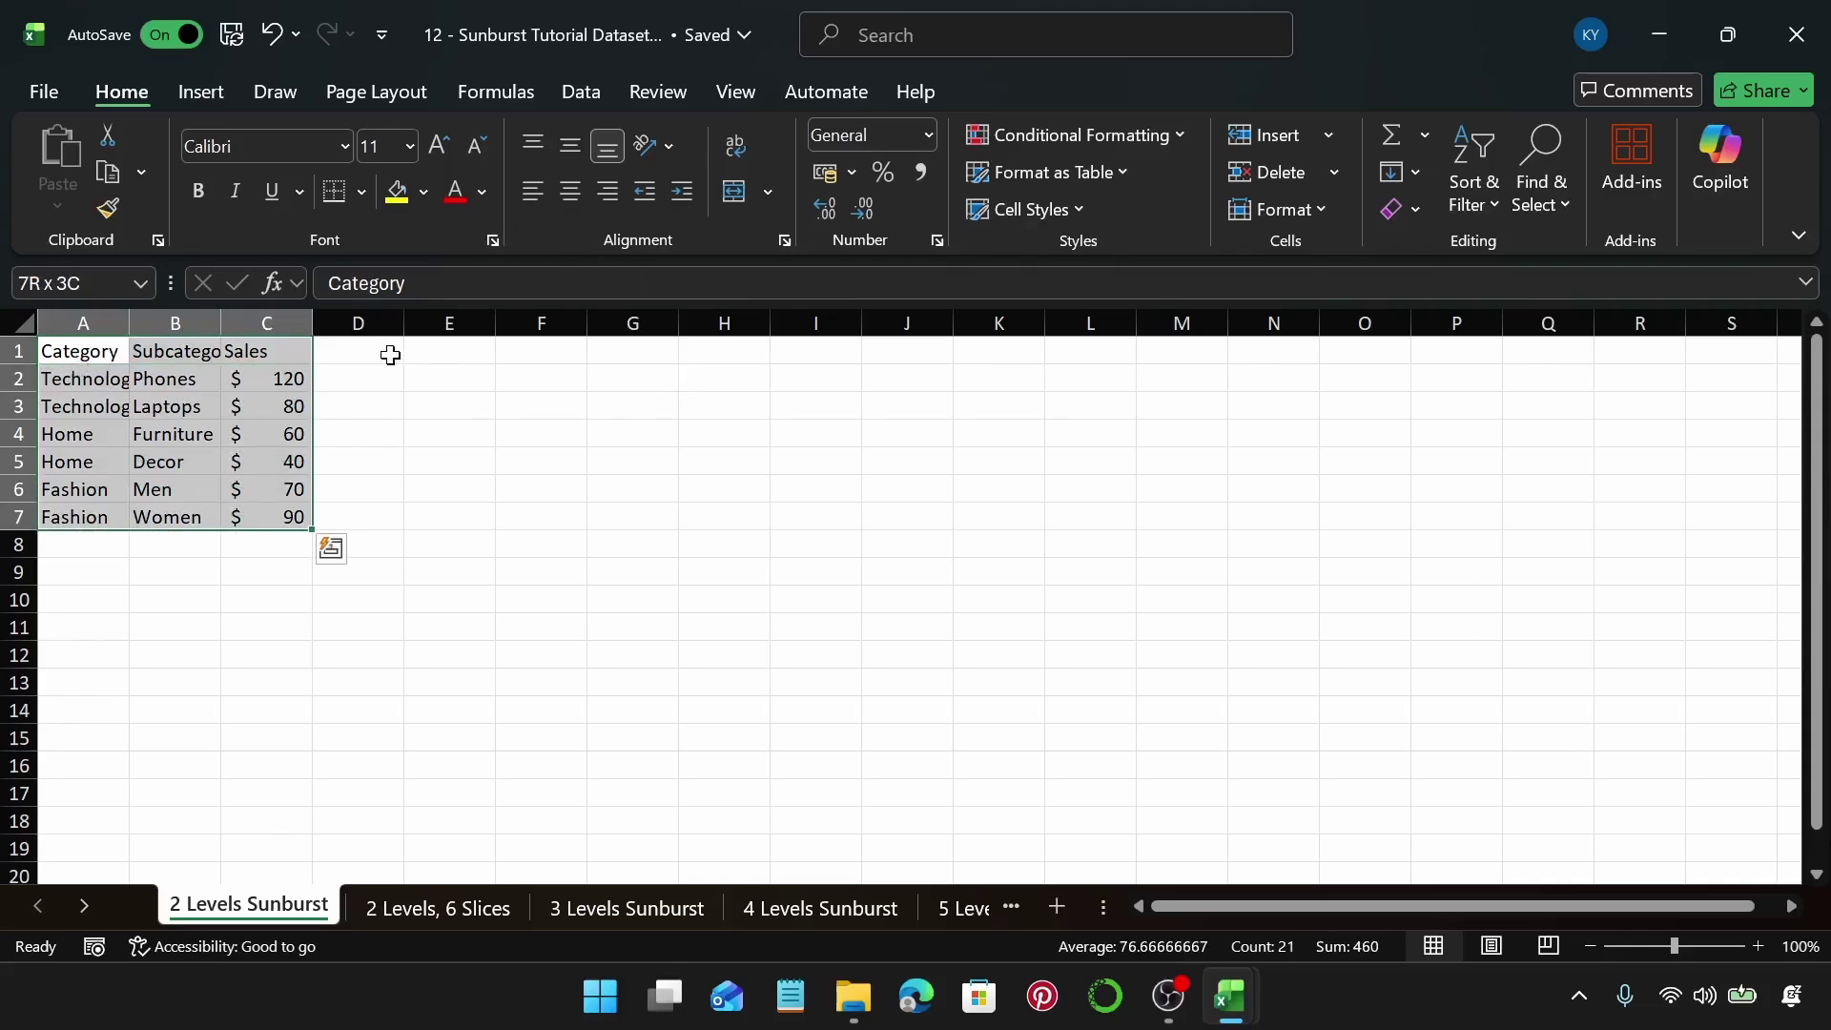
# Insert a sunburst chart from the selected Category, Subcategory and Sales data
pyautogui.click(195, 93)
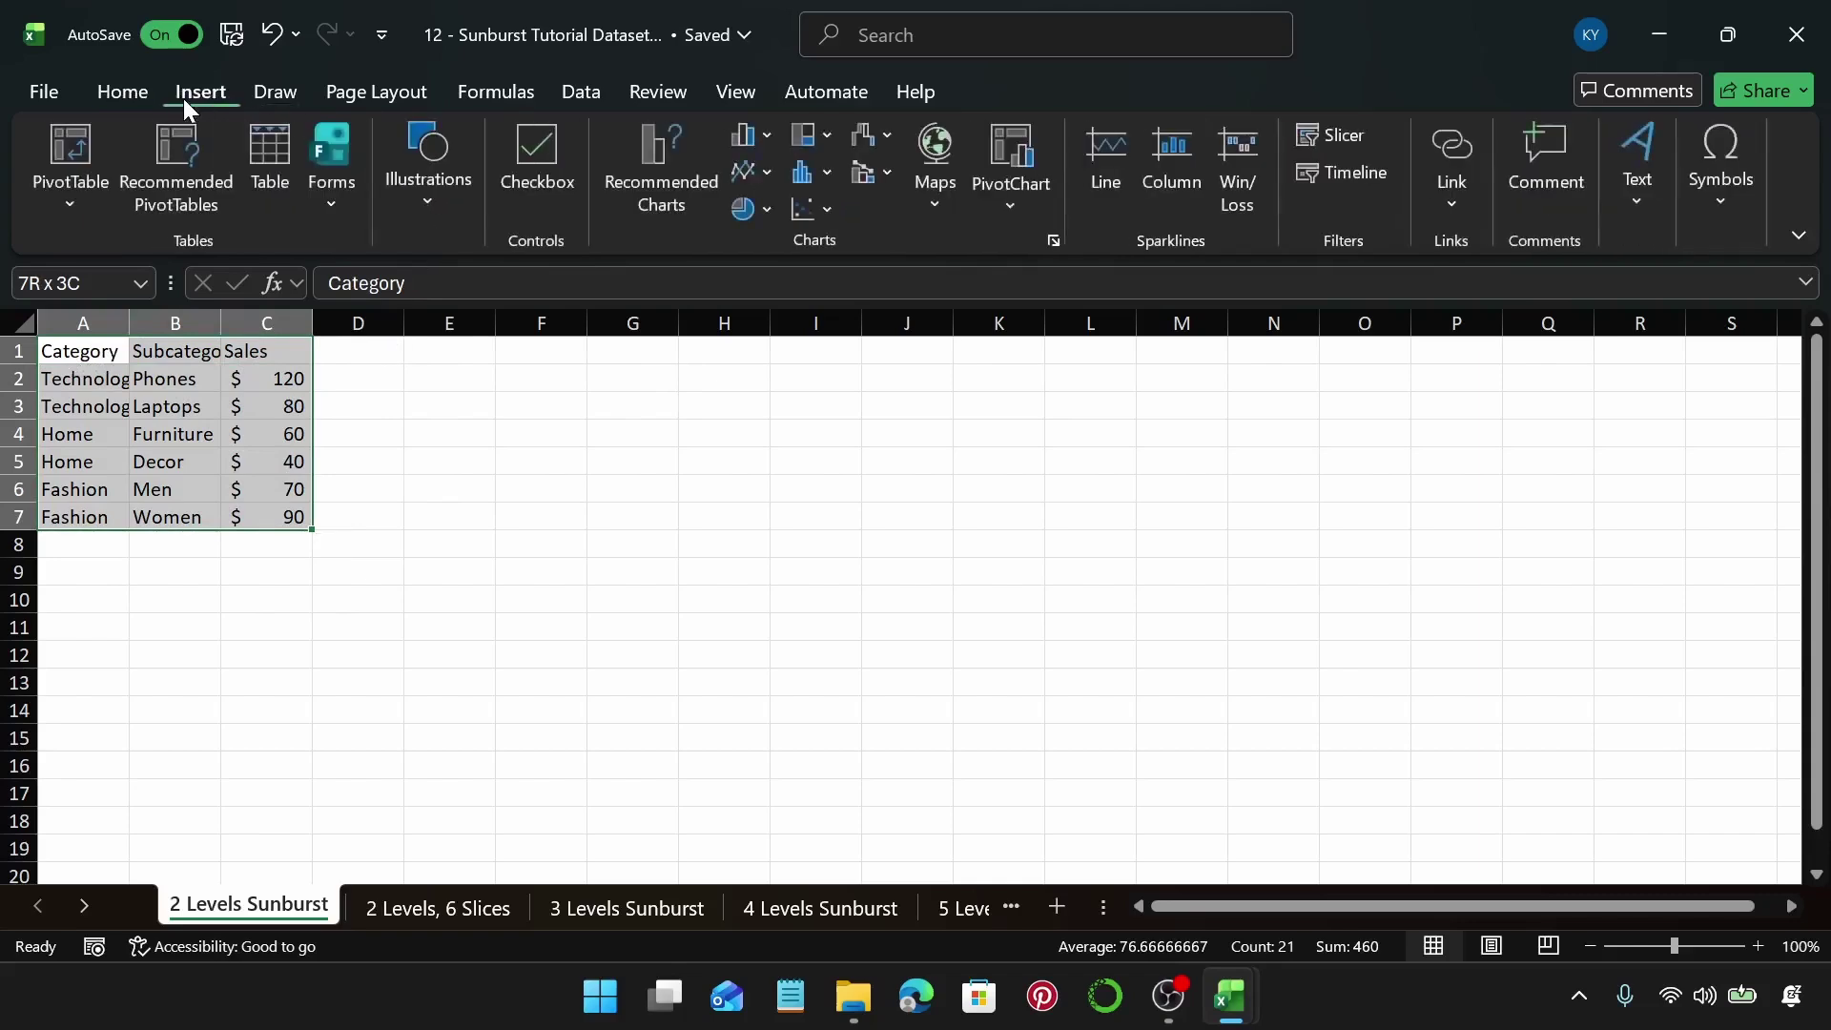
pyautogui.click(662, 170)
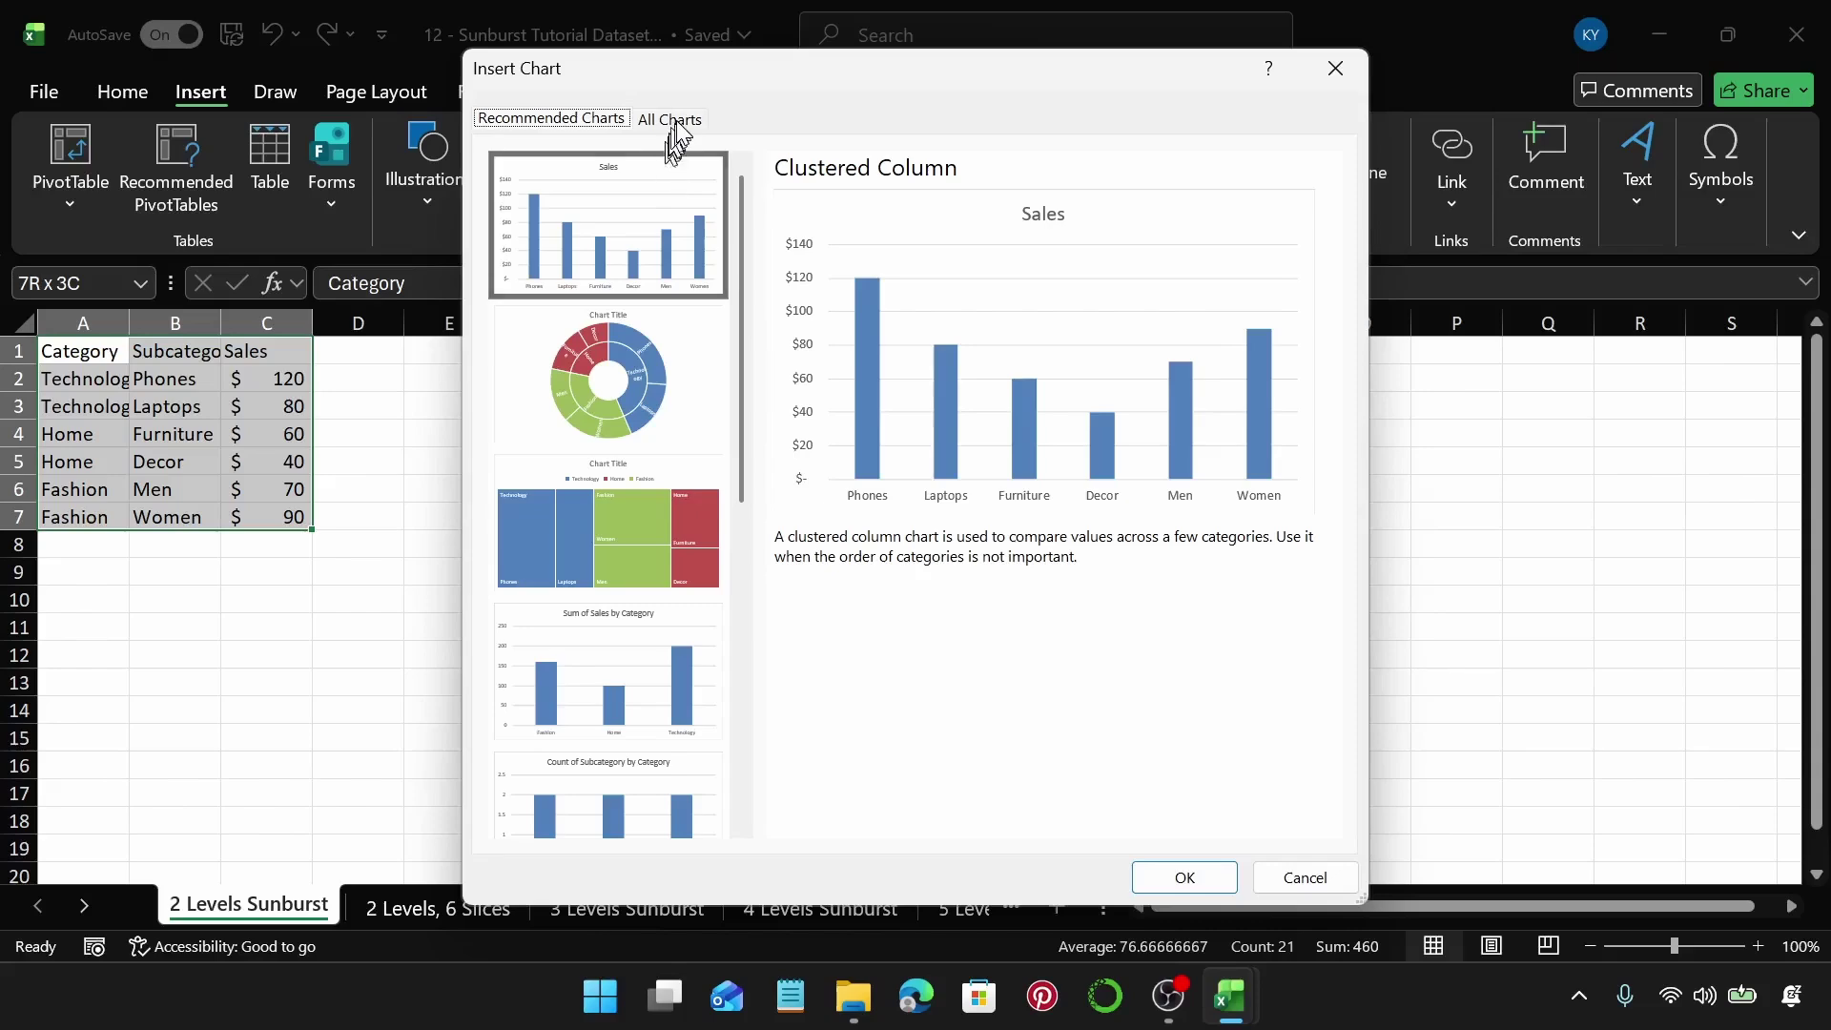
pyautogui.click(672, 121)
pyautogui.click(566, 627)
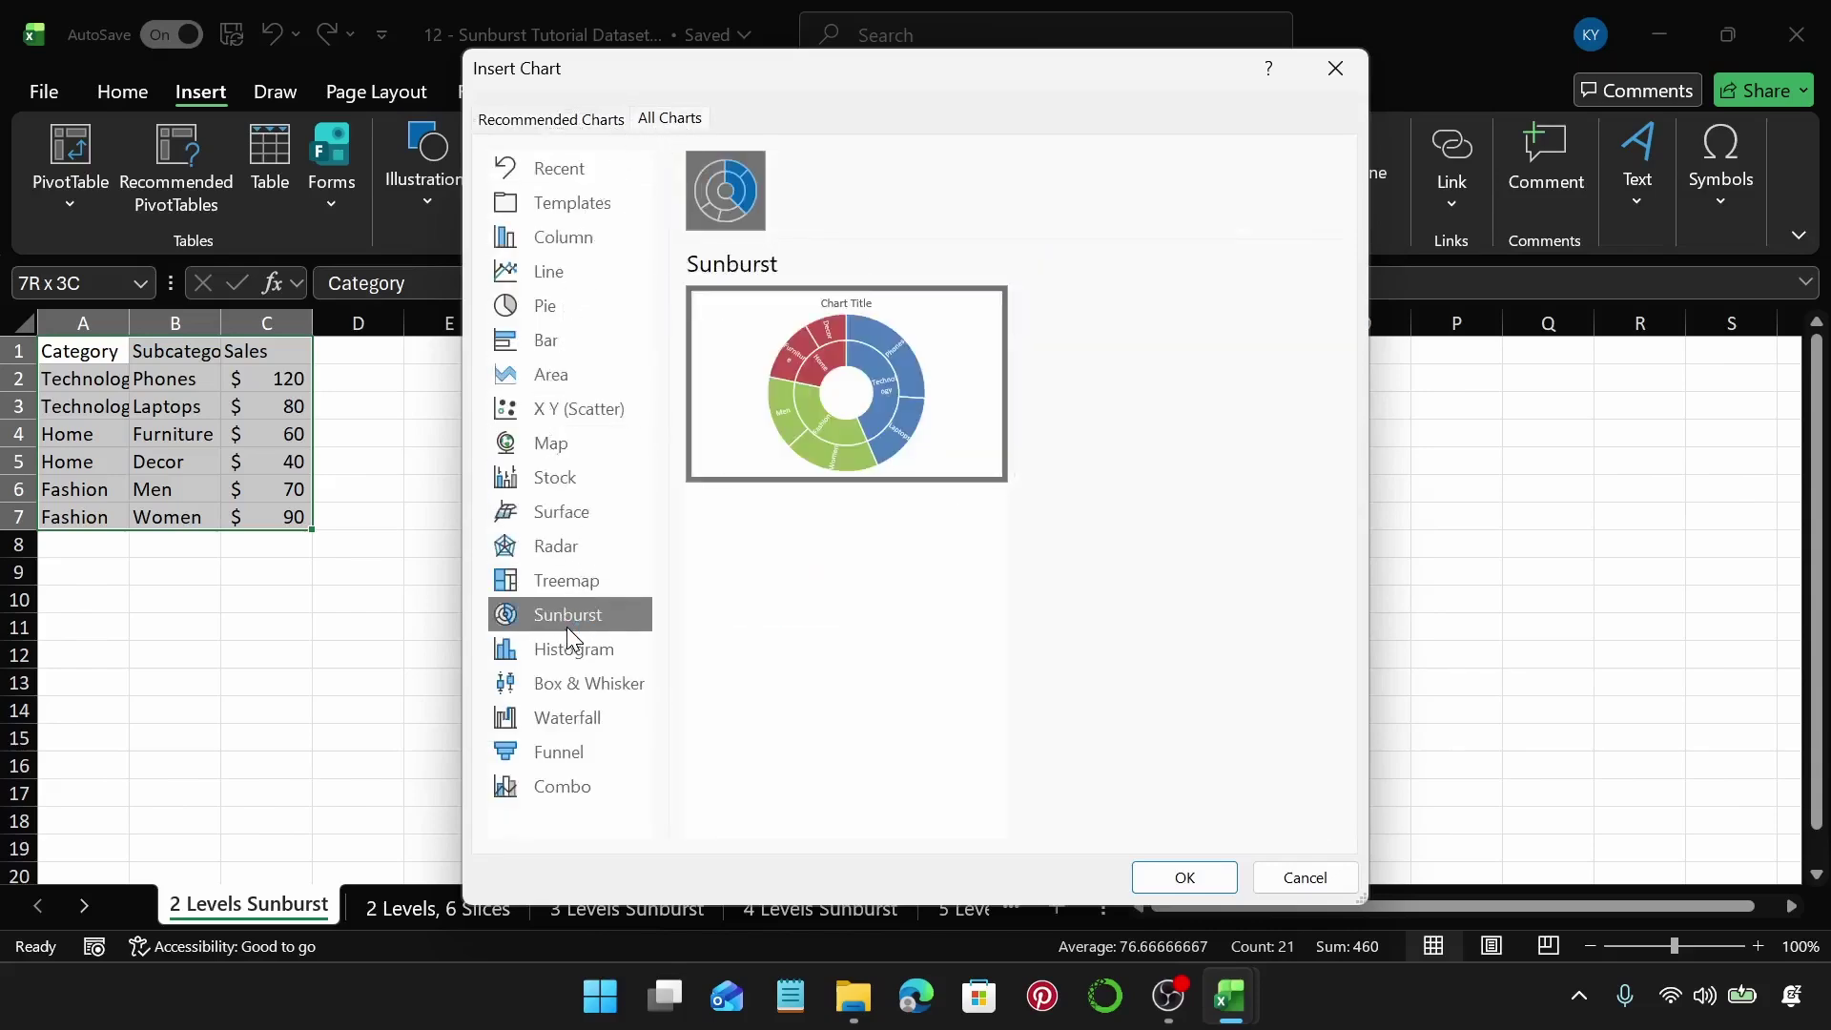
pyautogui.click(1185, 878)
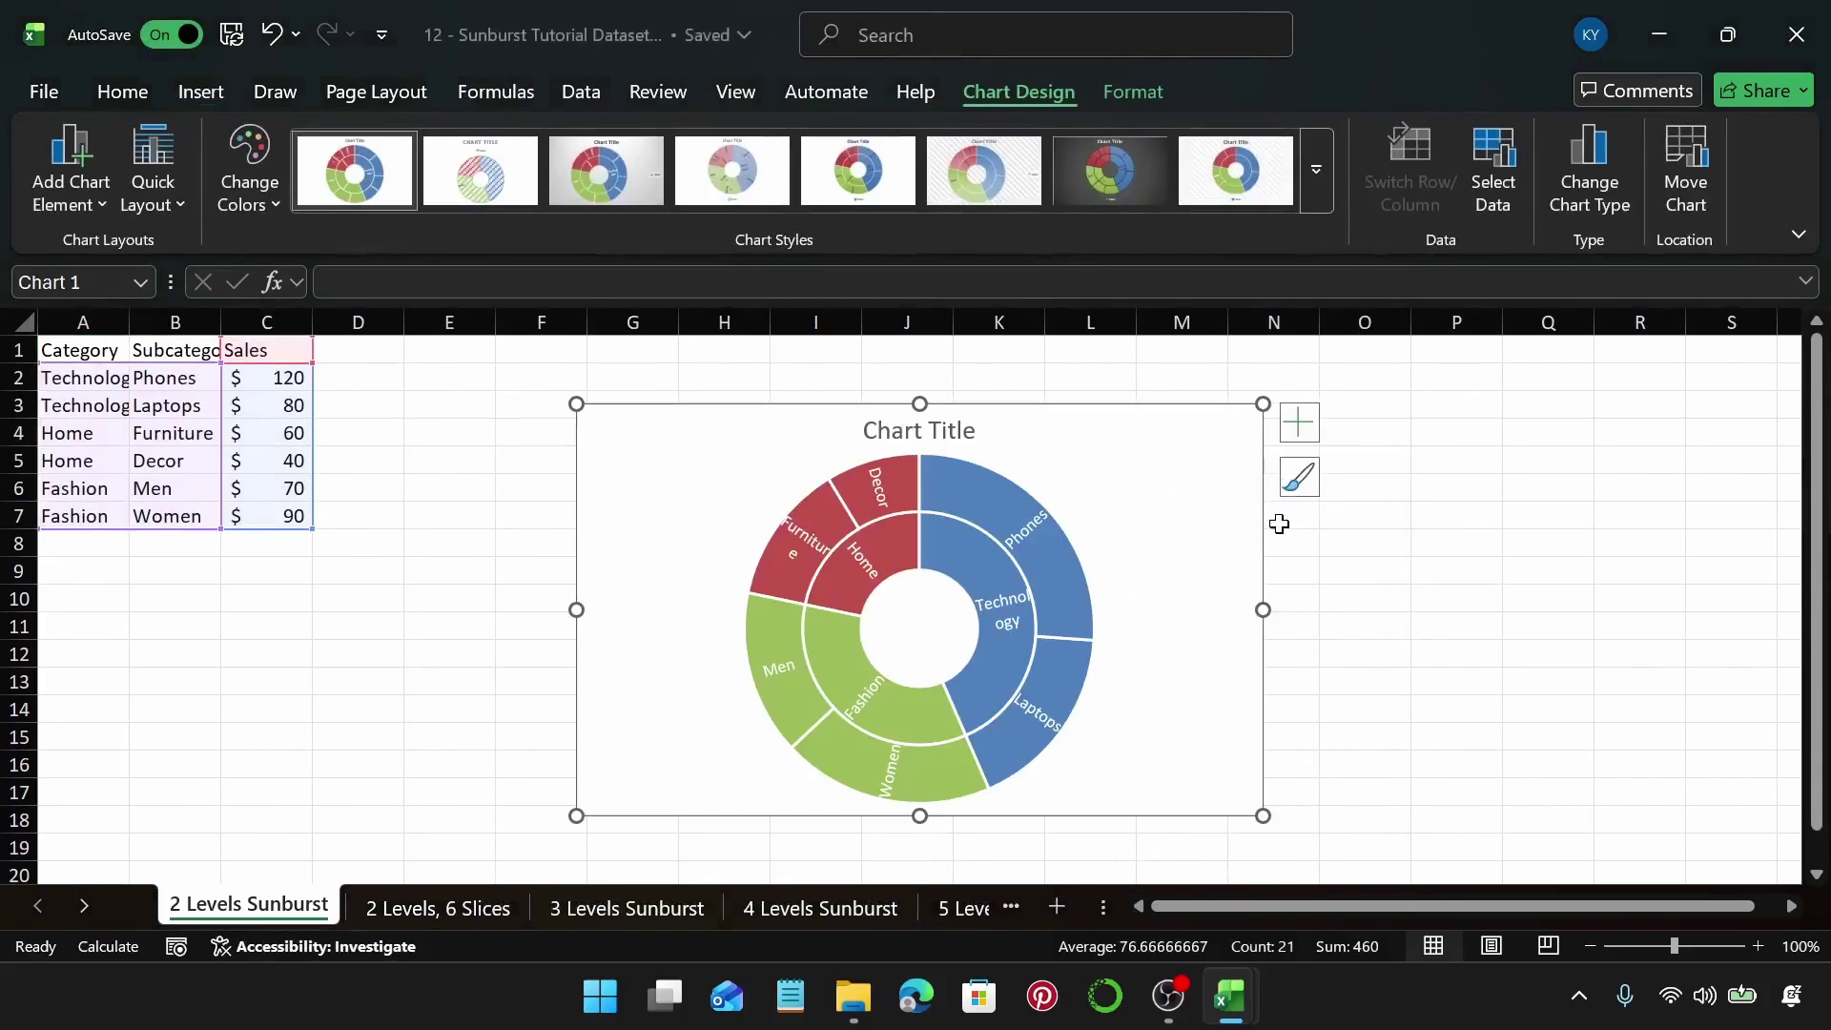
# Move the sunburst chart up so its upper edge sits in row 1 beside the data
pyautogui.click(1192, 482)
pyautogui.click(1205, 428)
pyautogui.moveTo(1189, 431); pyautogui.dragTo(1172, 379)
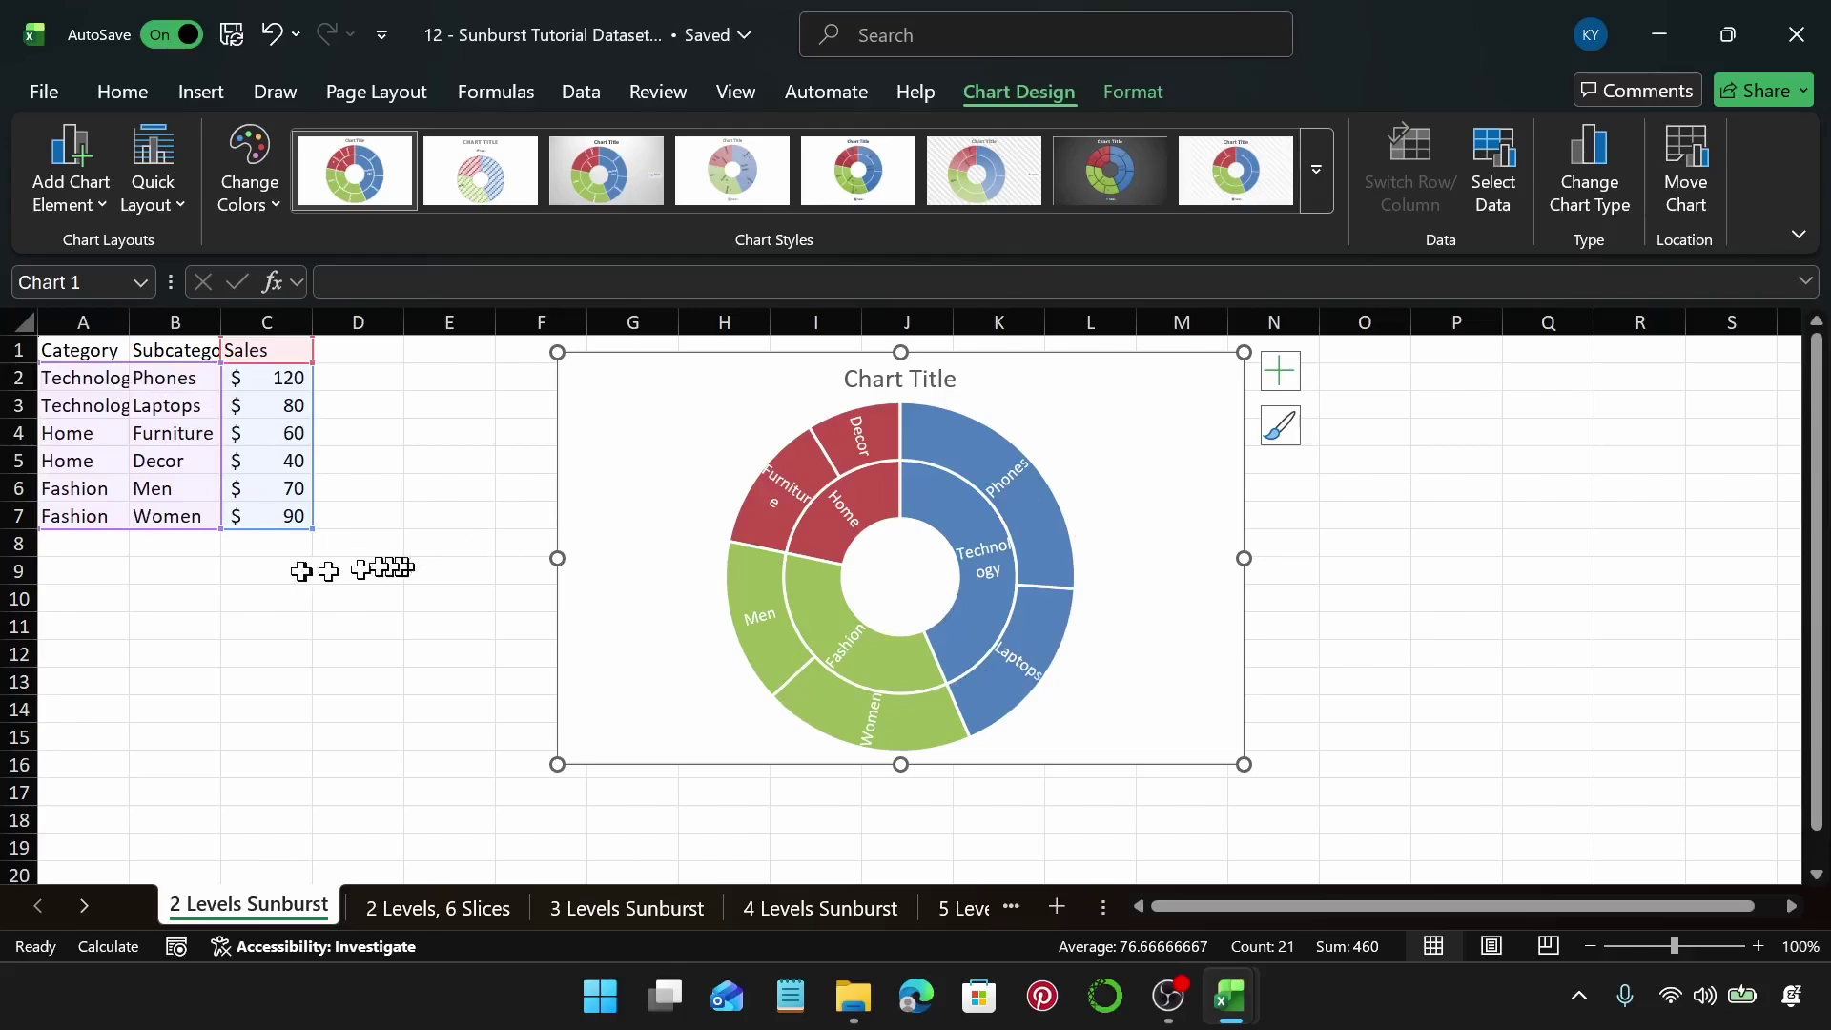
# Add the sales values to the sunburst chart's data labels alongside the category names
pyautogui.click(1077, 543)
pyautogui.click(1261, 408)
pyautogui.click(1123, 409)
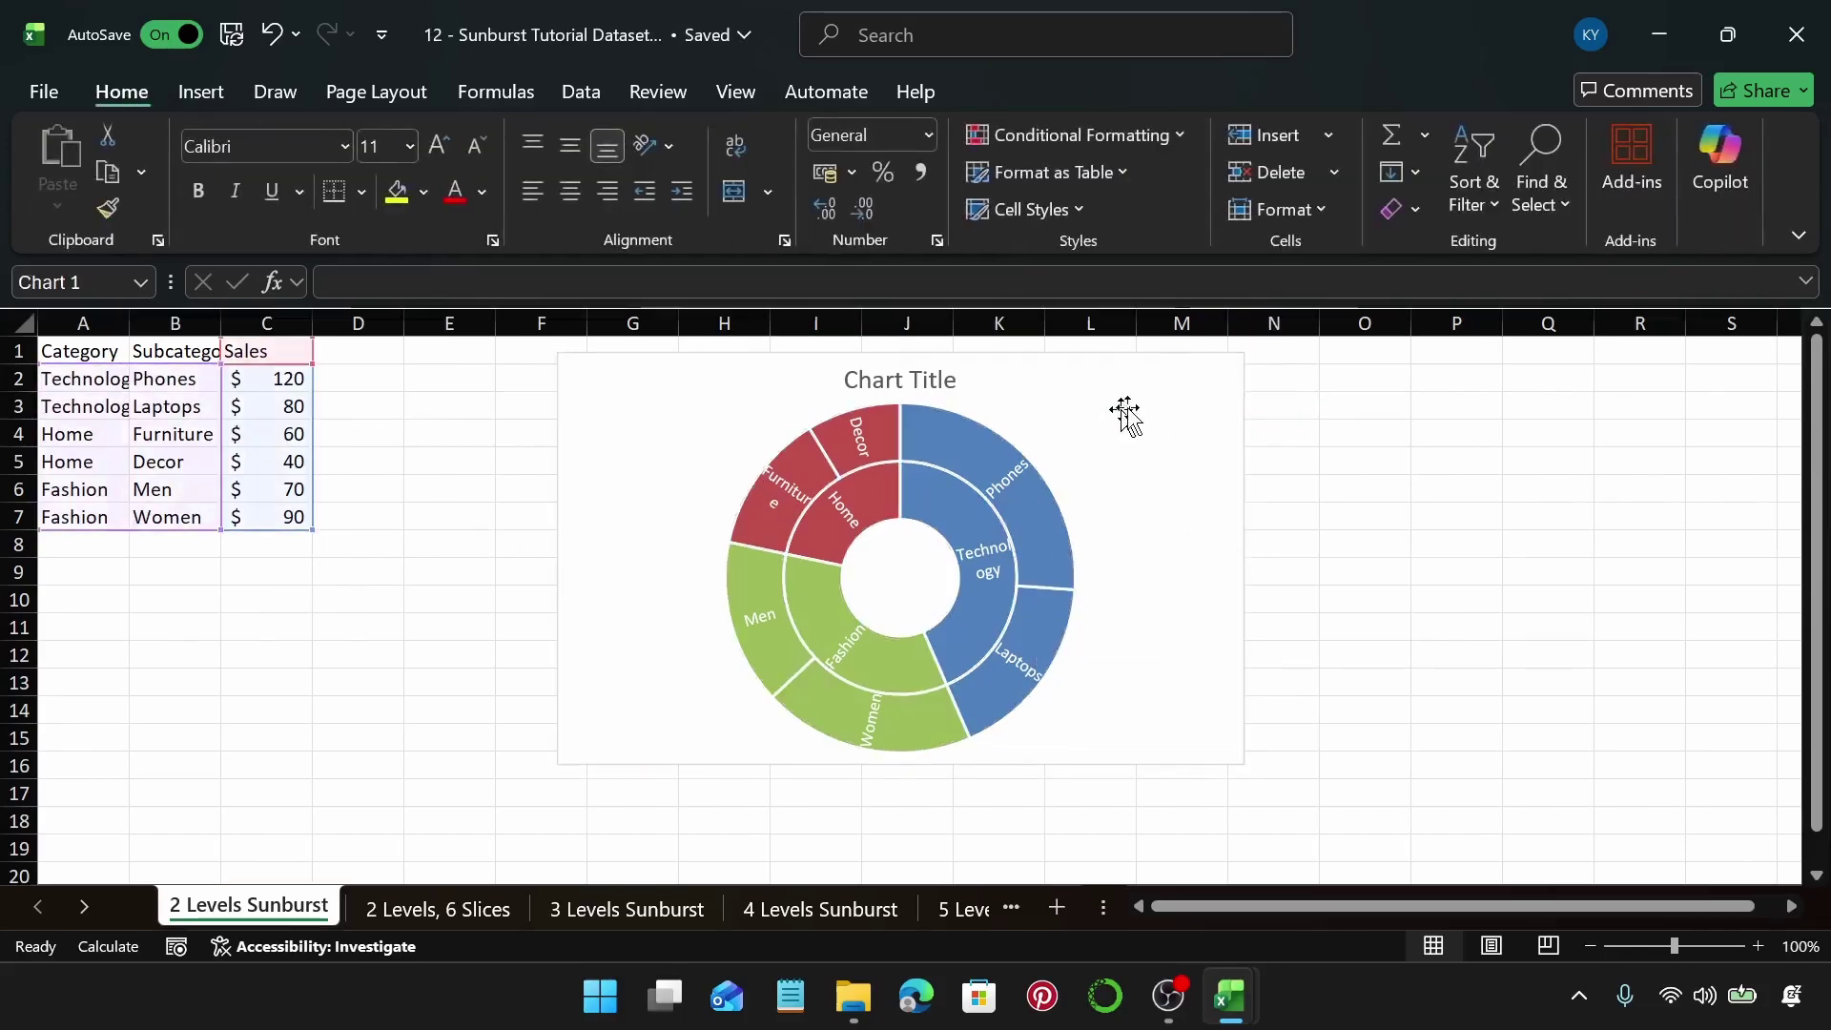
pyautogui.click(1280, 380)
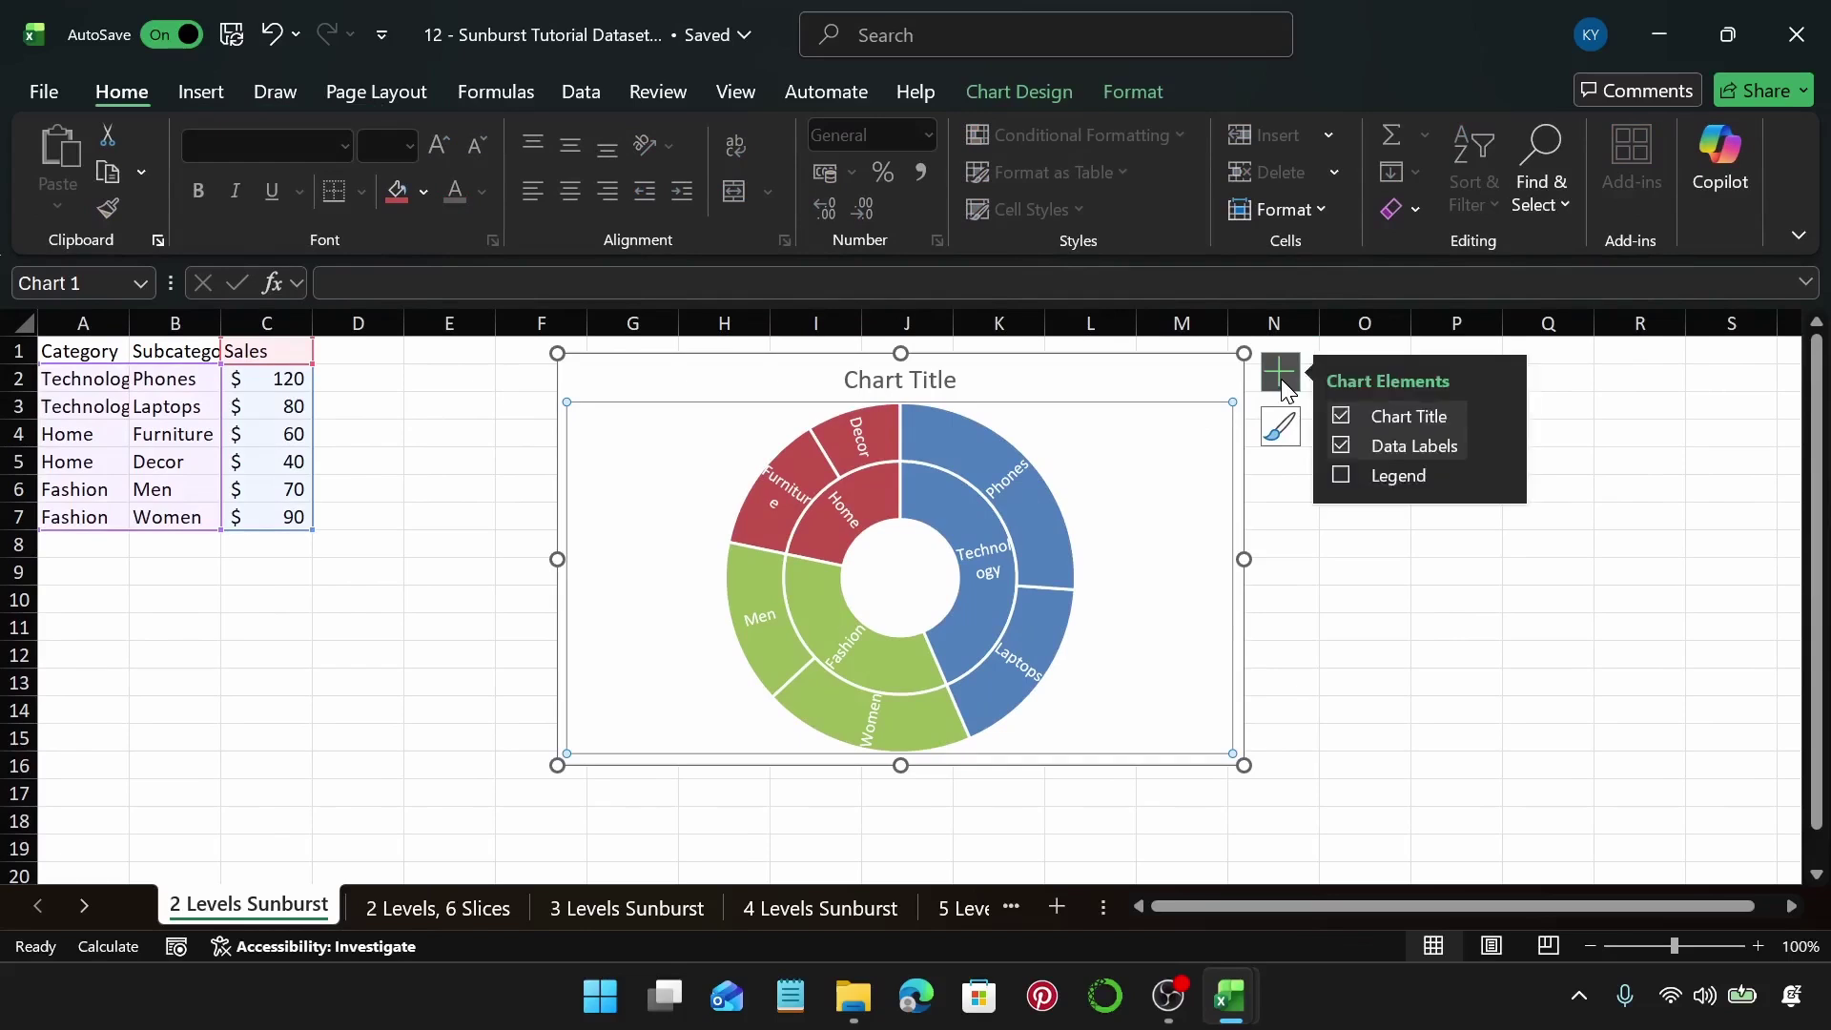
pyautogui.click(1499, 445)
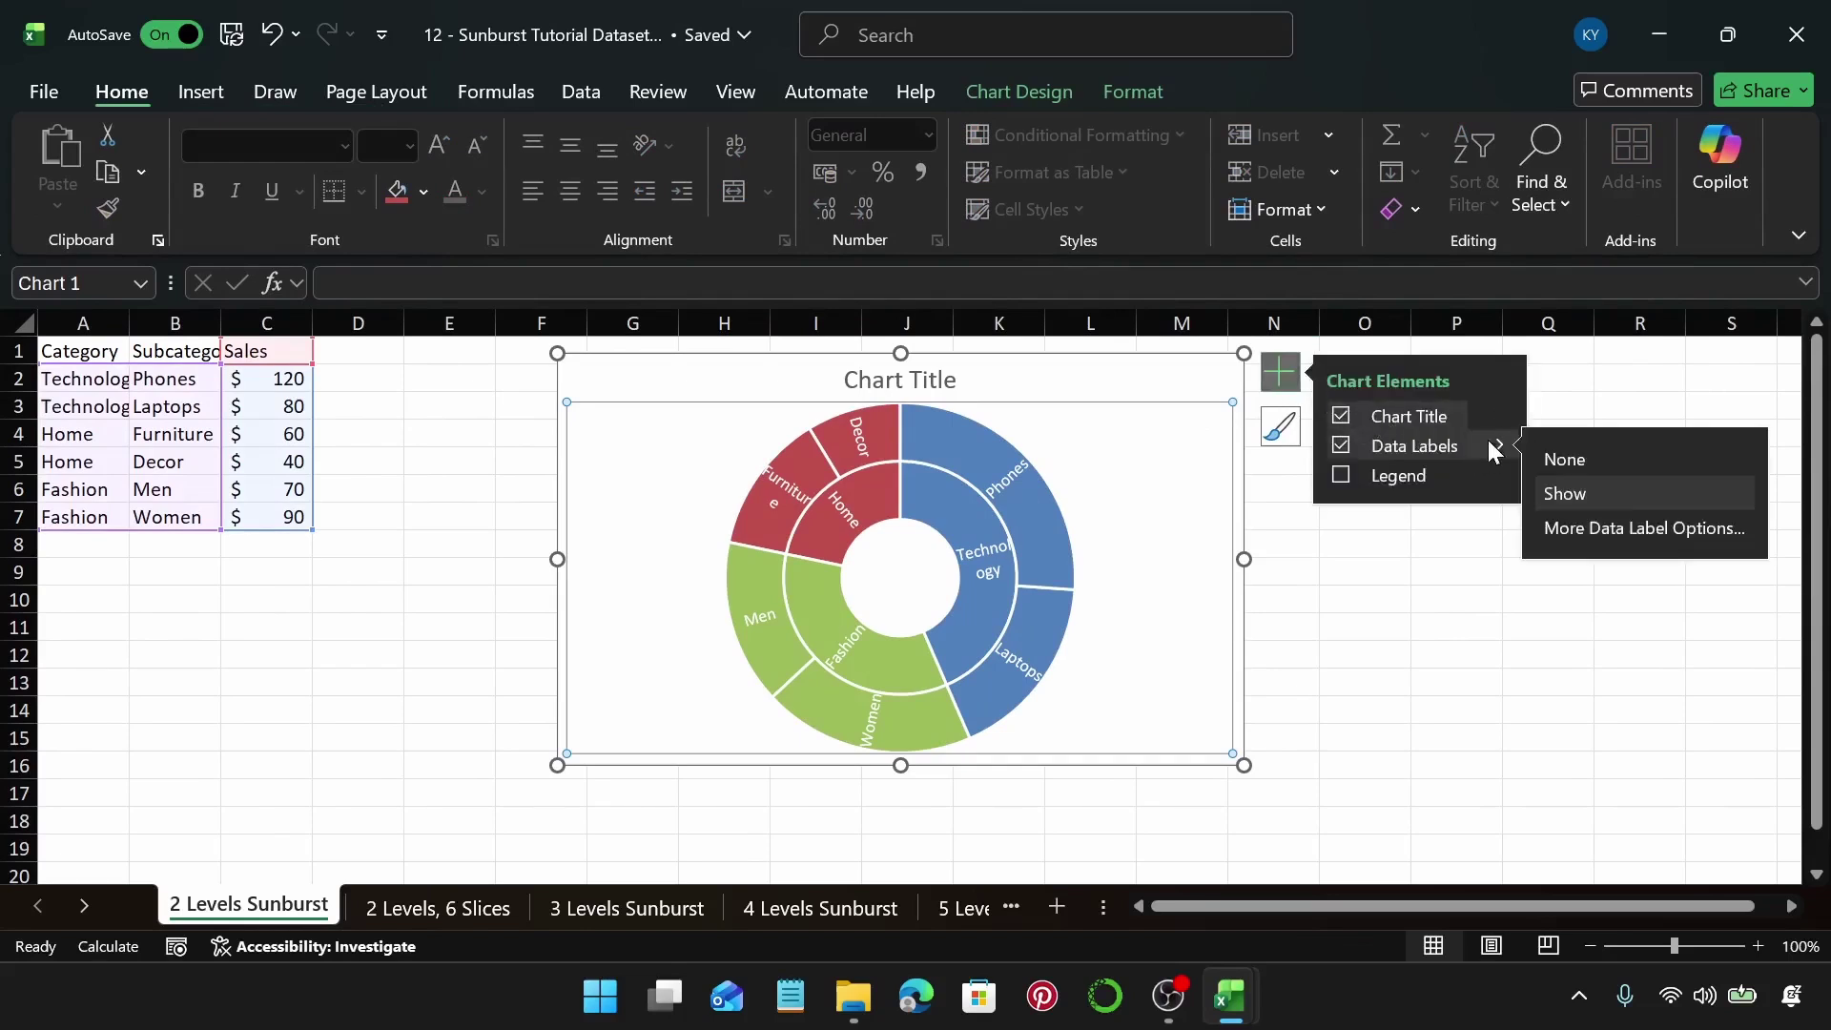
pyautogui.click(1606, 529)
pyautogui.click(1495, 671)
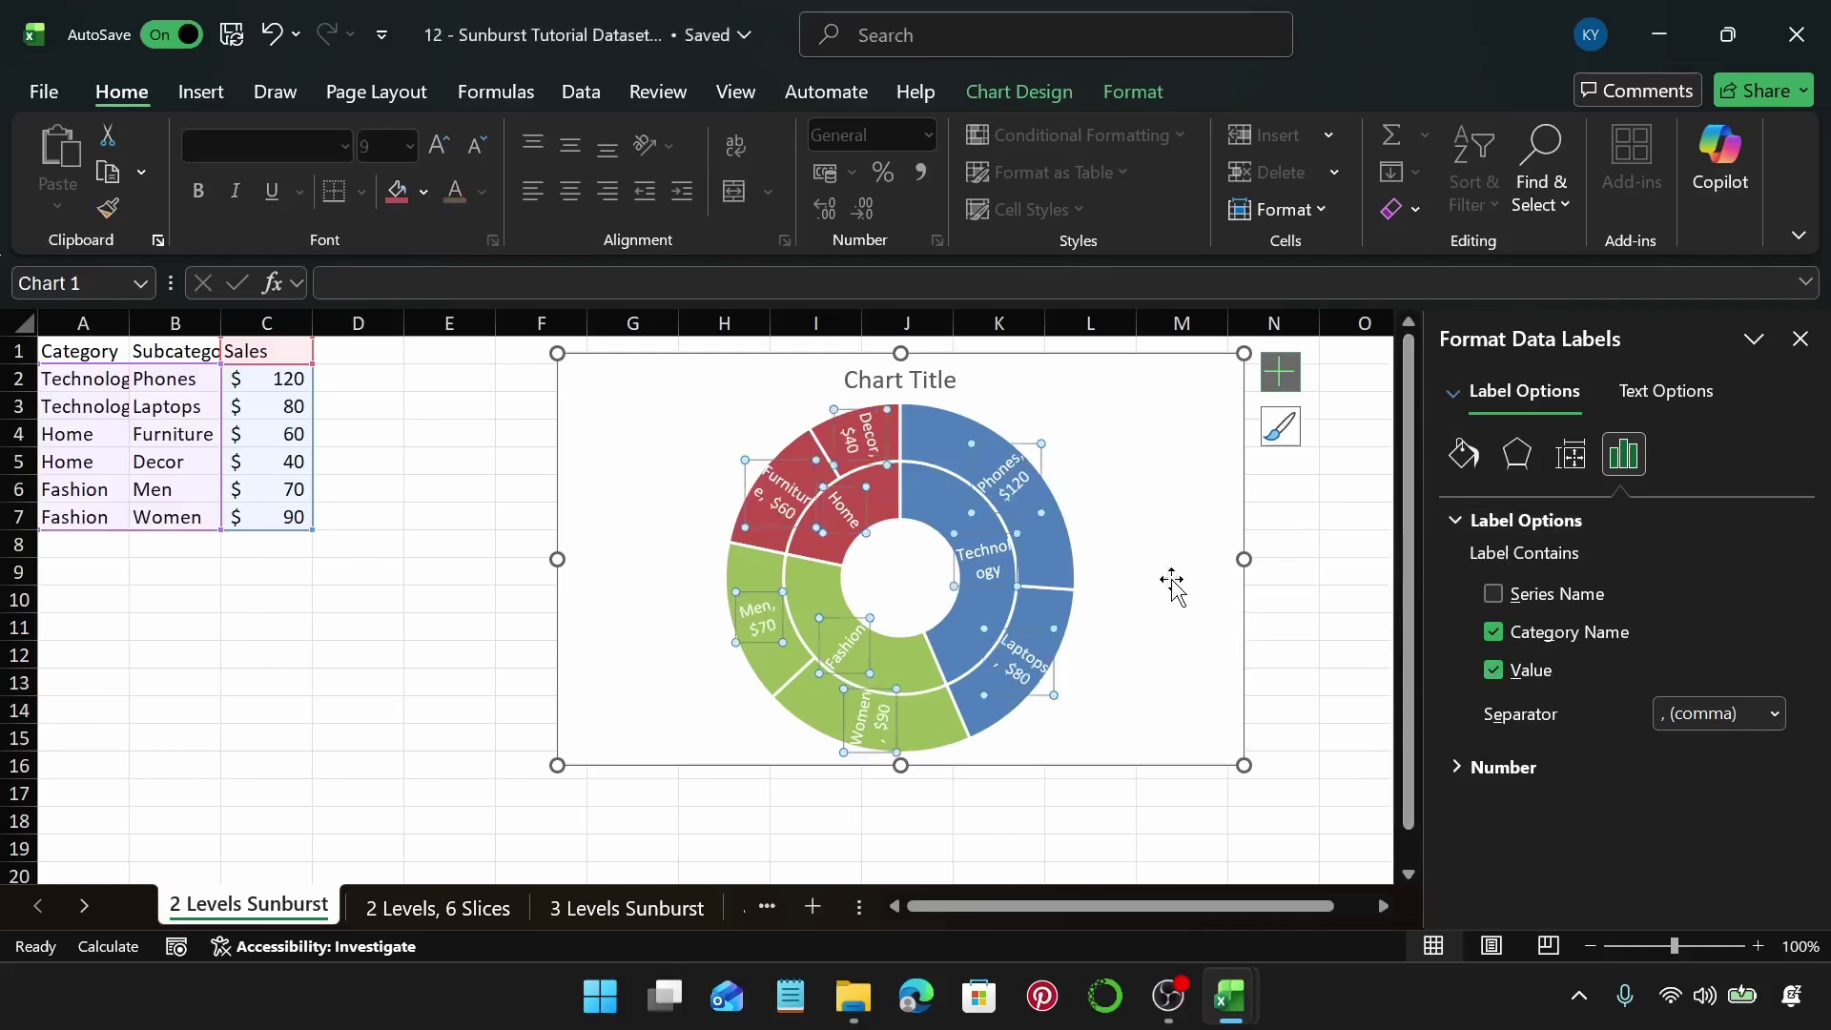
pyautogui.click(1171, 580)
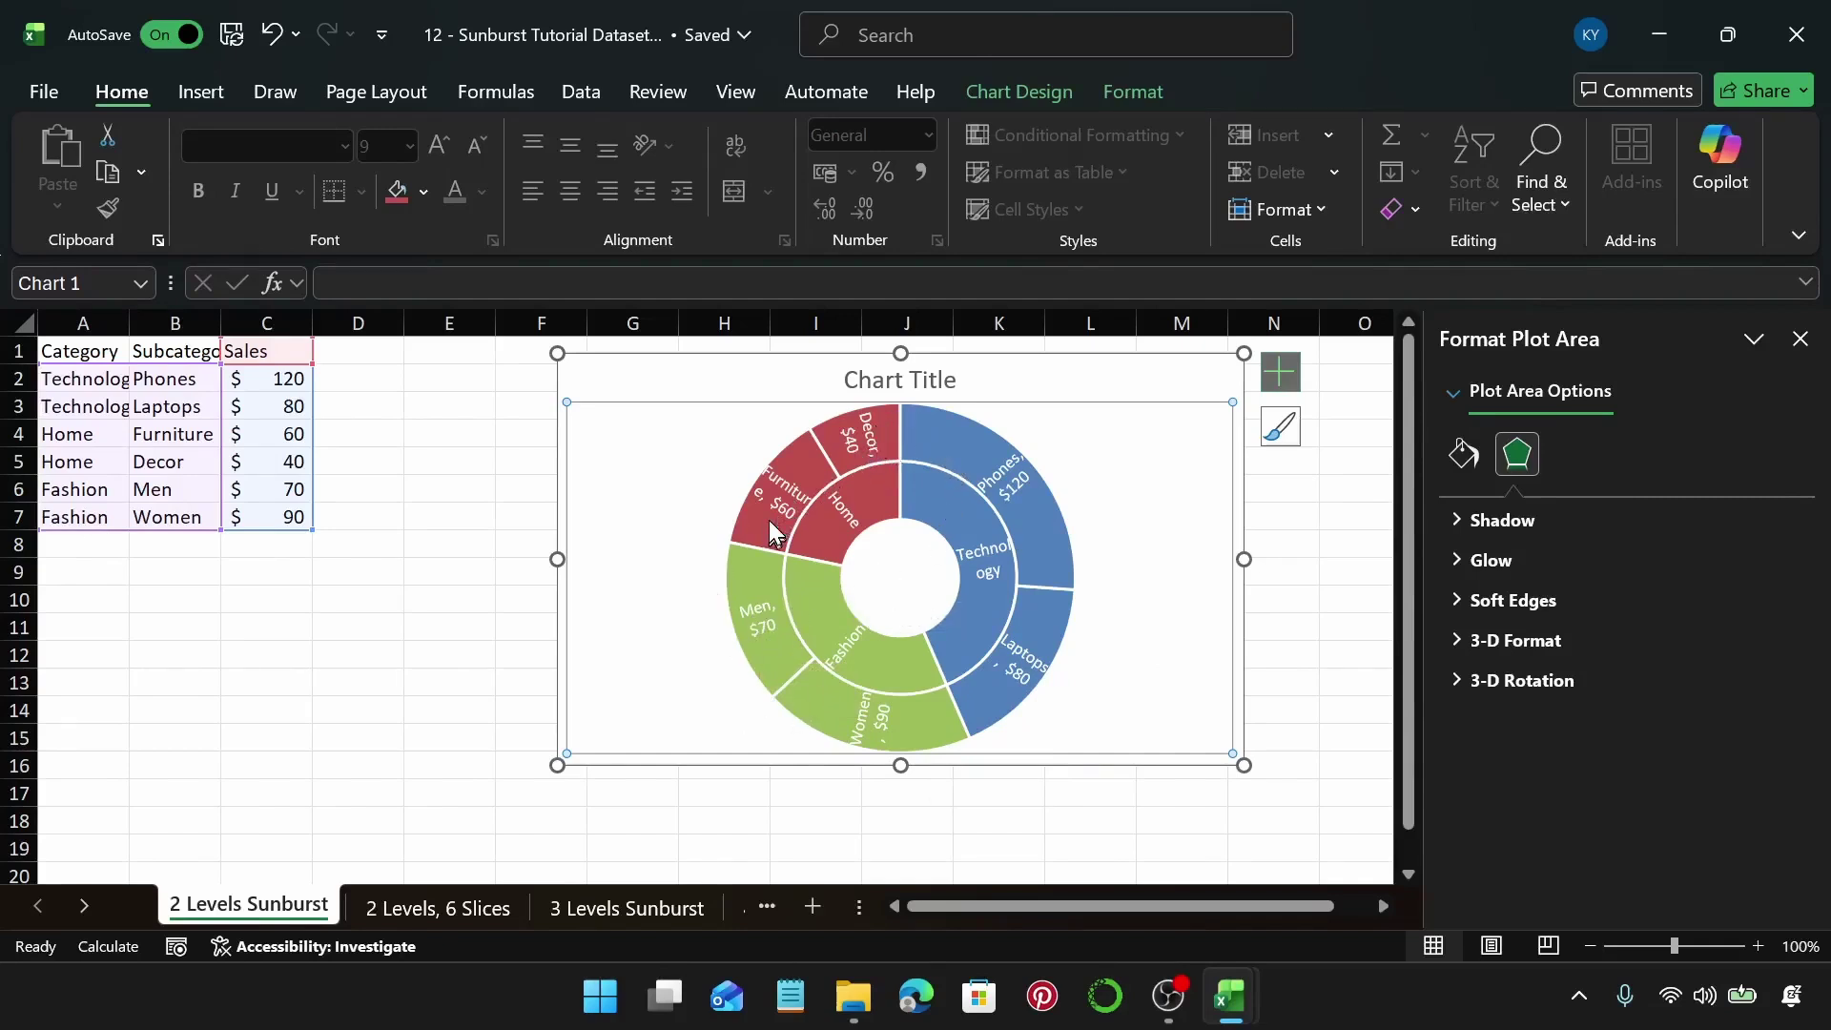
# Enlarge the sunburst chart to span about columns F to N and rows 1 to 21 so its labels fit
pyautogui.moveTo(788, 531)
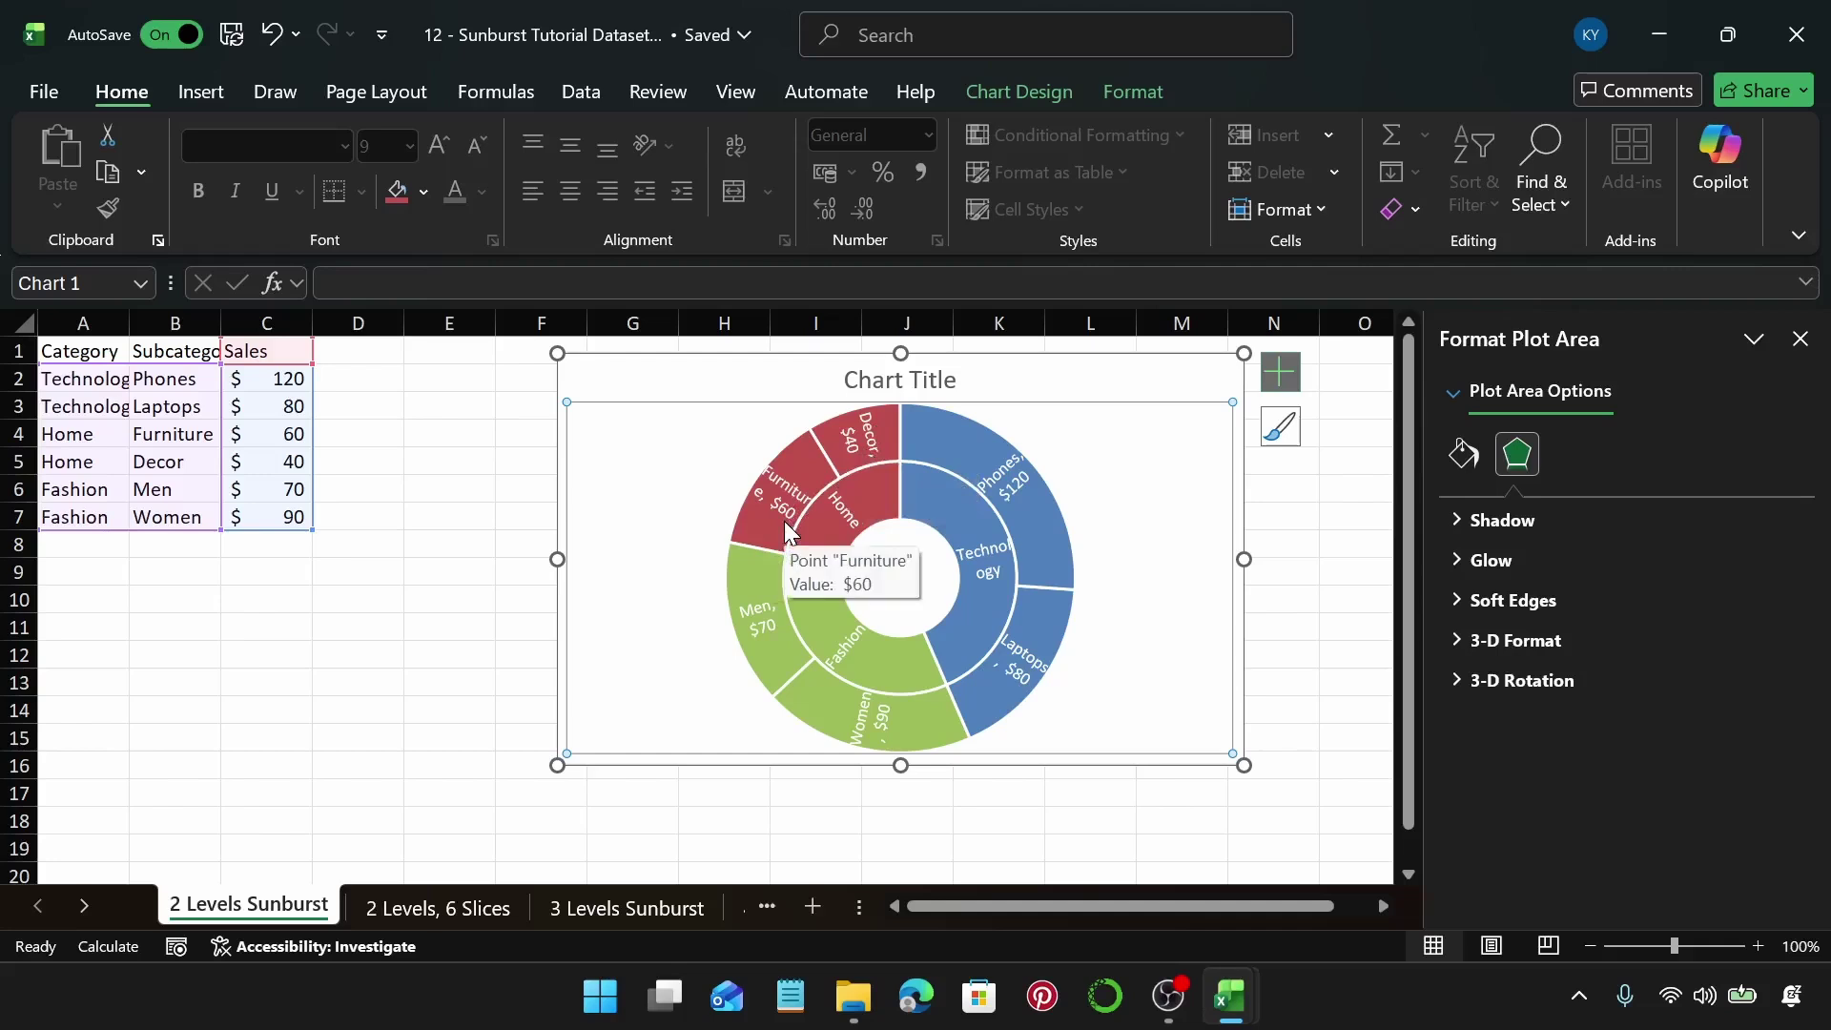
pyautogui.click(1096, 378)
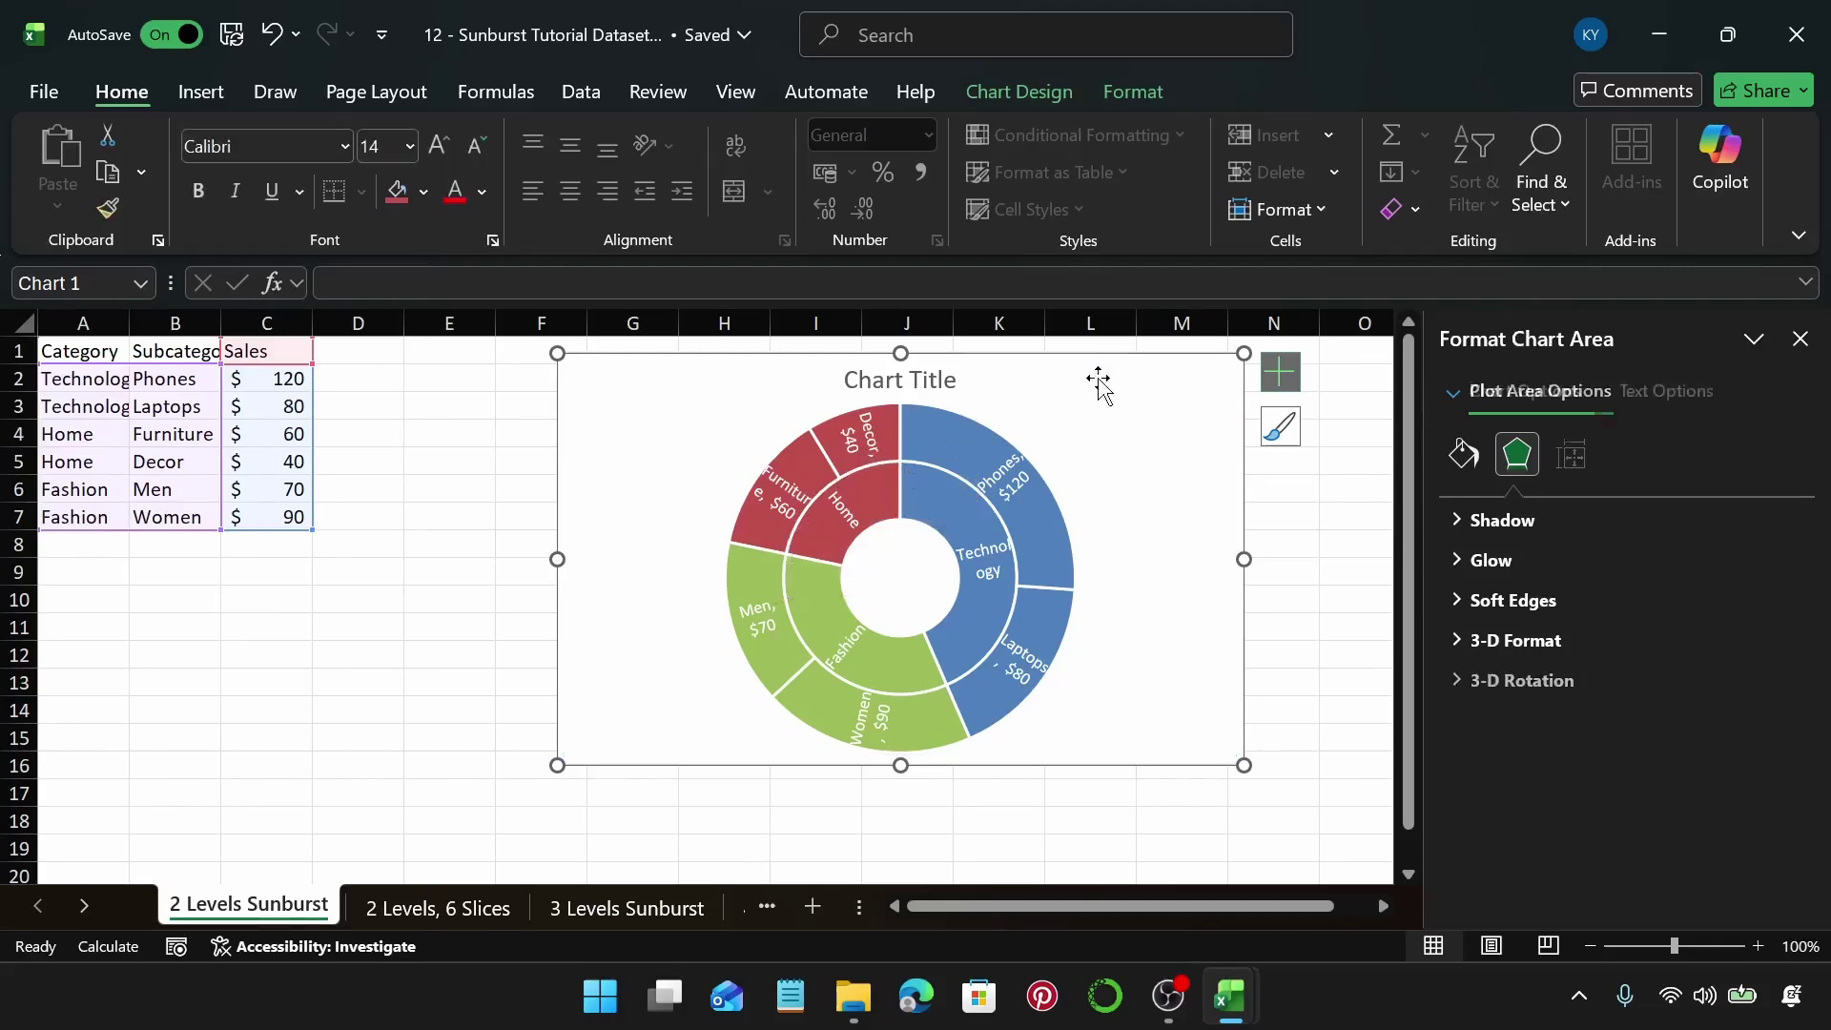
pyautogui.moveTo(899, 766); pyautogui.dragTo(897, 862)
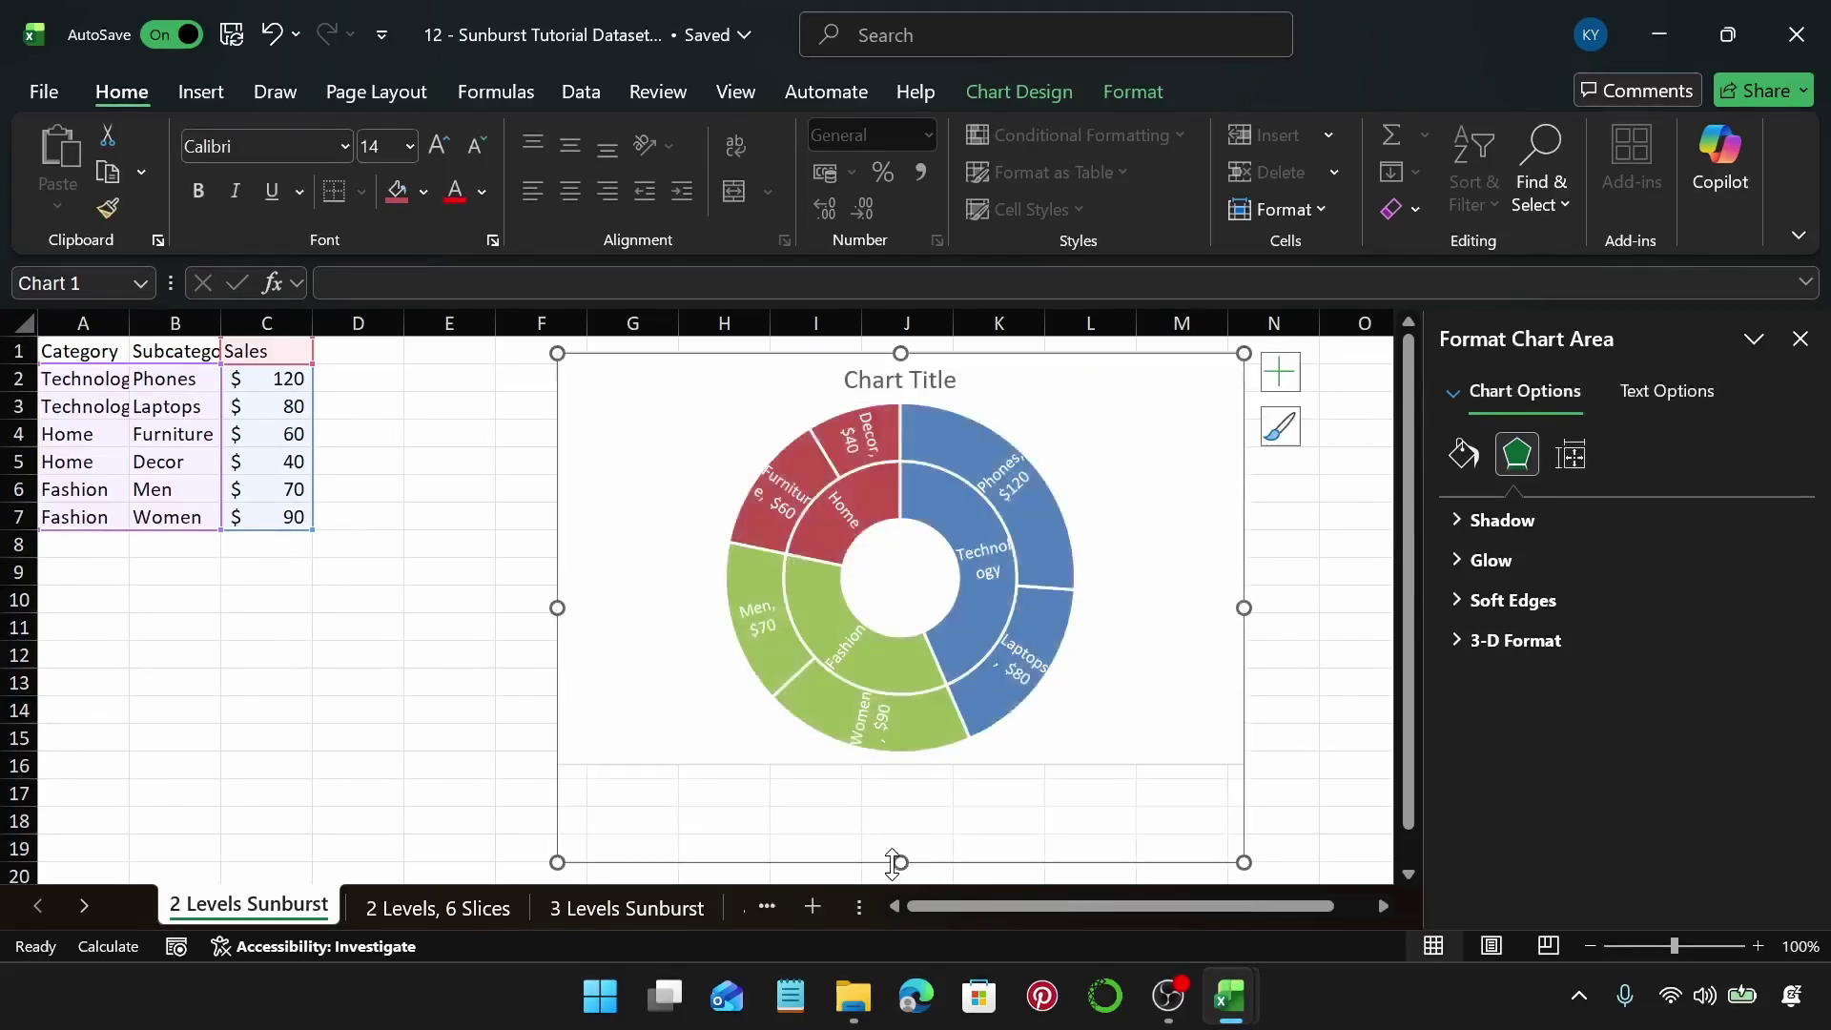
pyautogui.moveTo(553, 601); pyautogui.dragTo(507, 601)
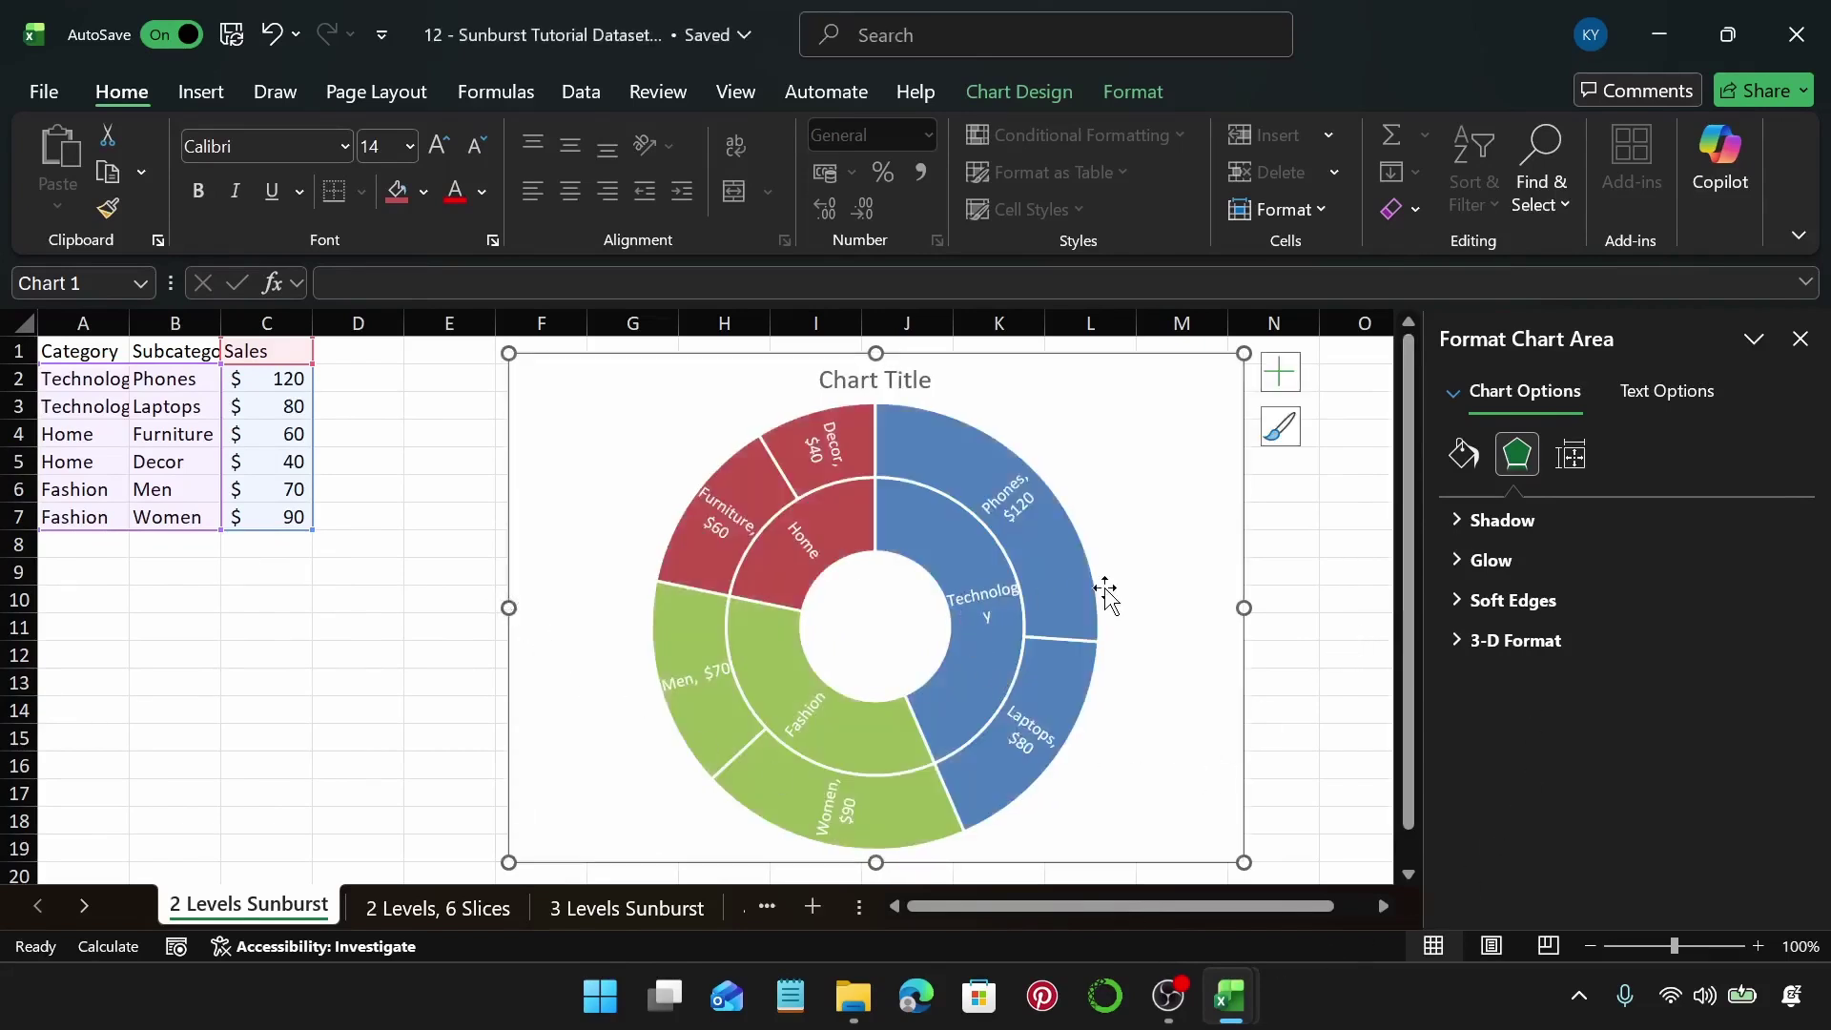
pyautogui.moveTo(1246, 608); pyautogui.dragTo(1313, 615)
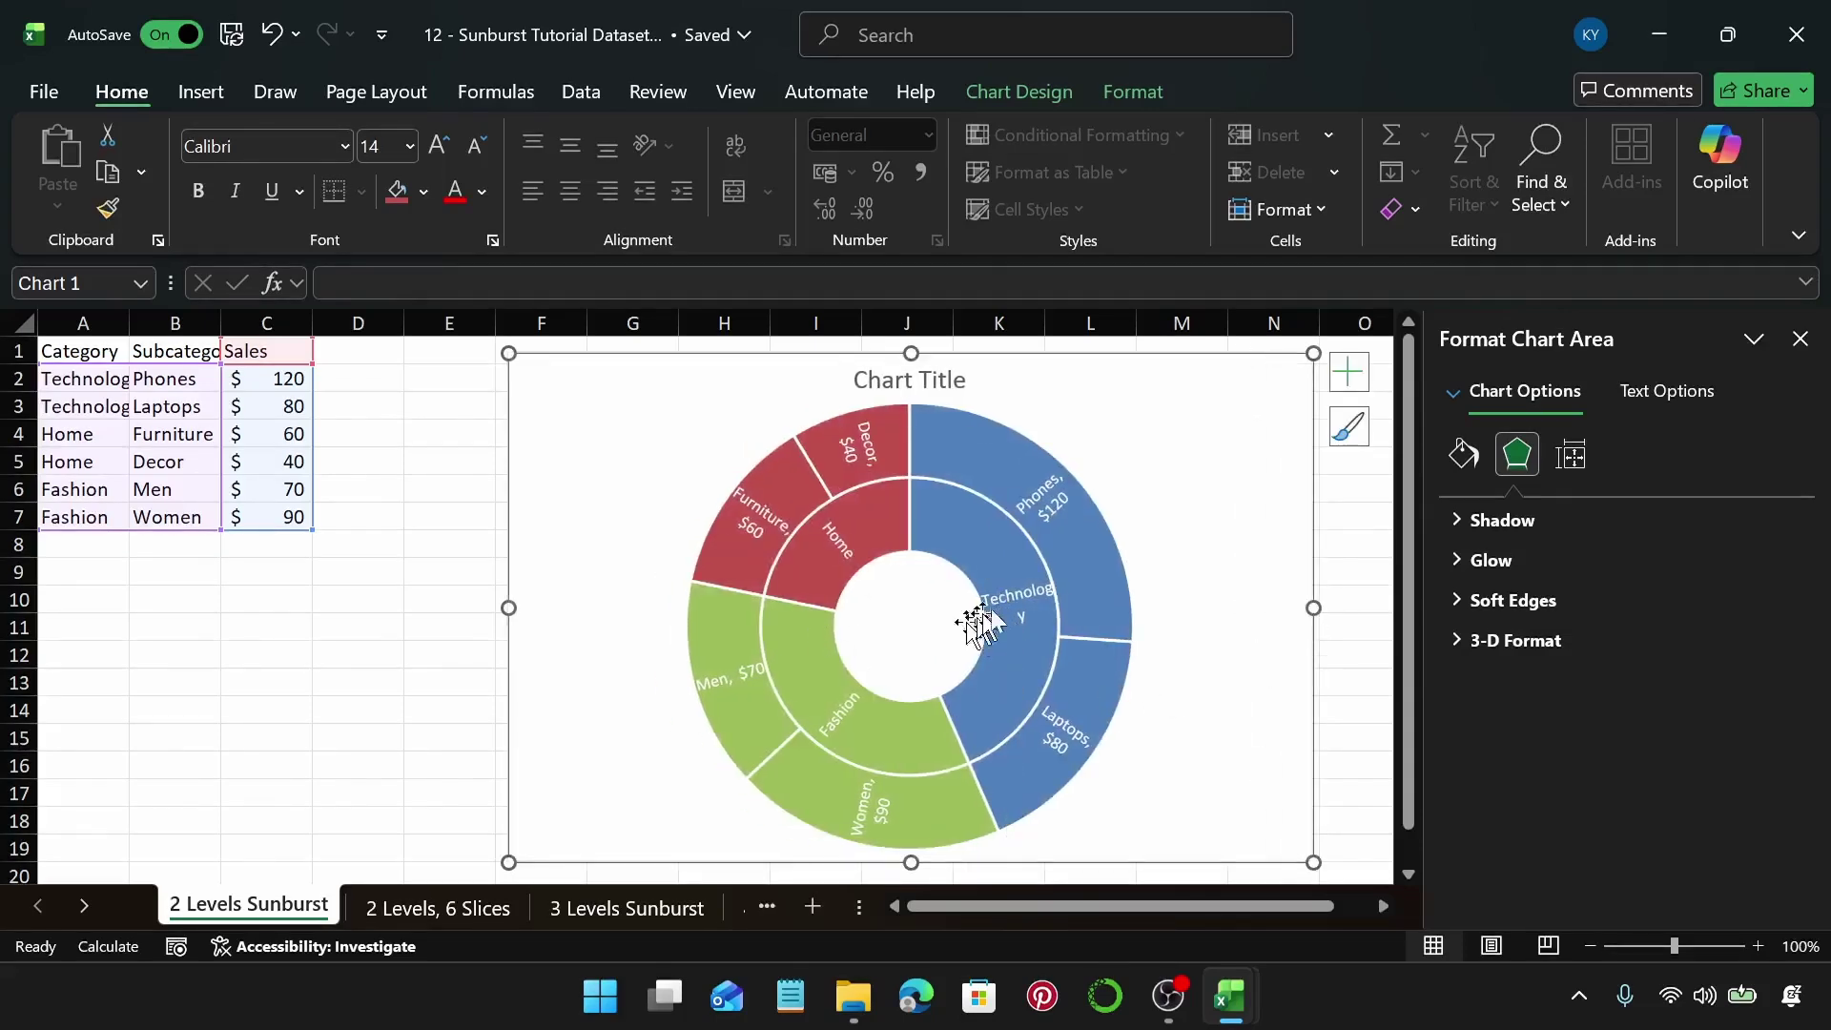
pyautogui.scroll(-1, 1014, 597)
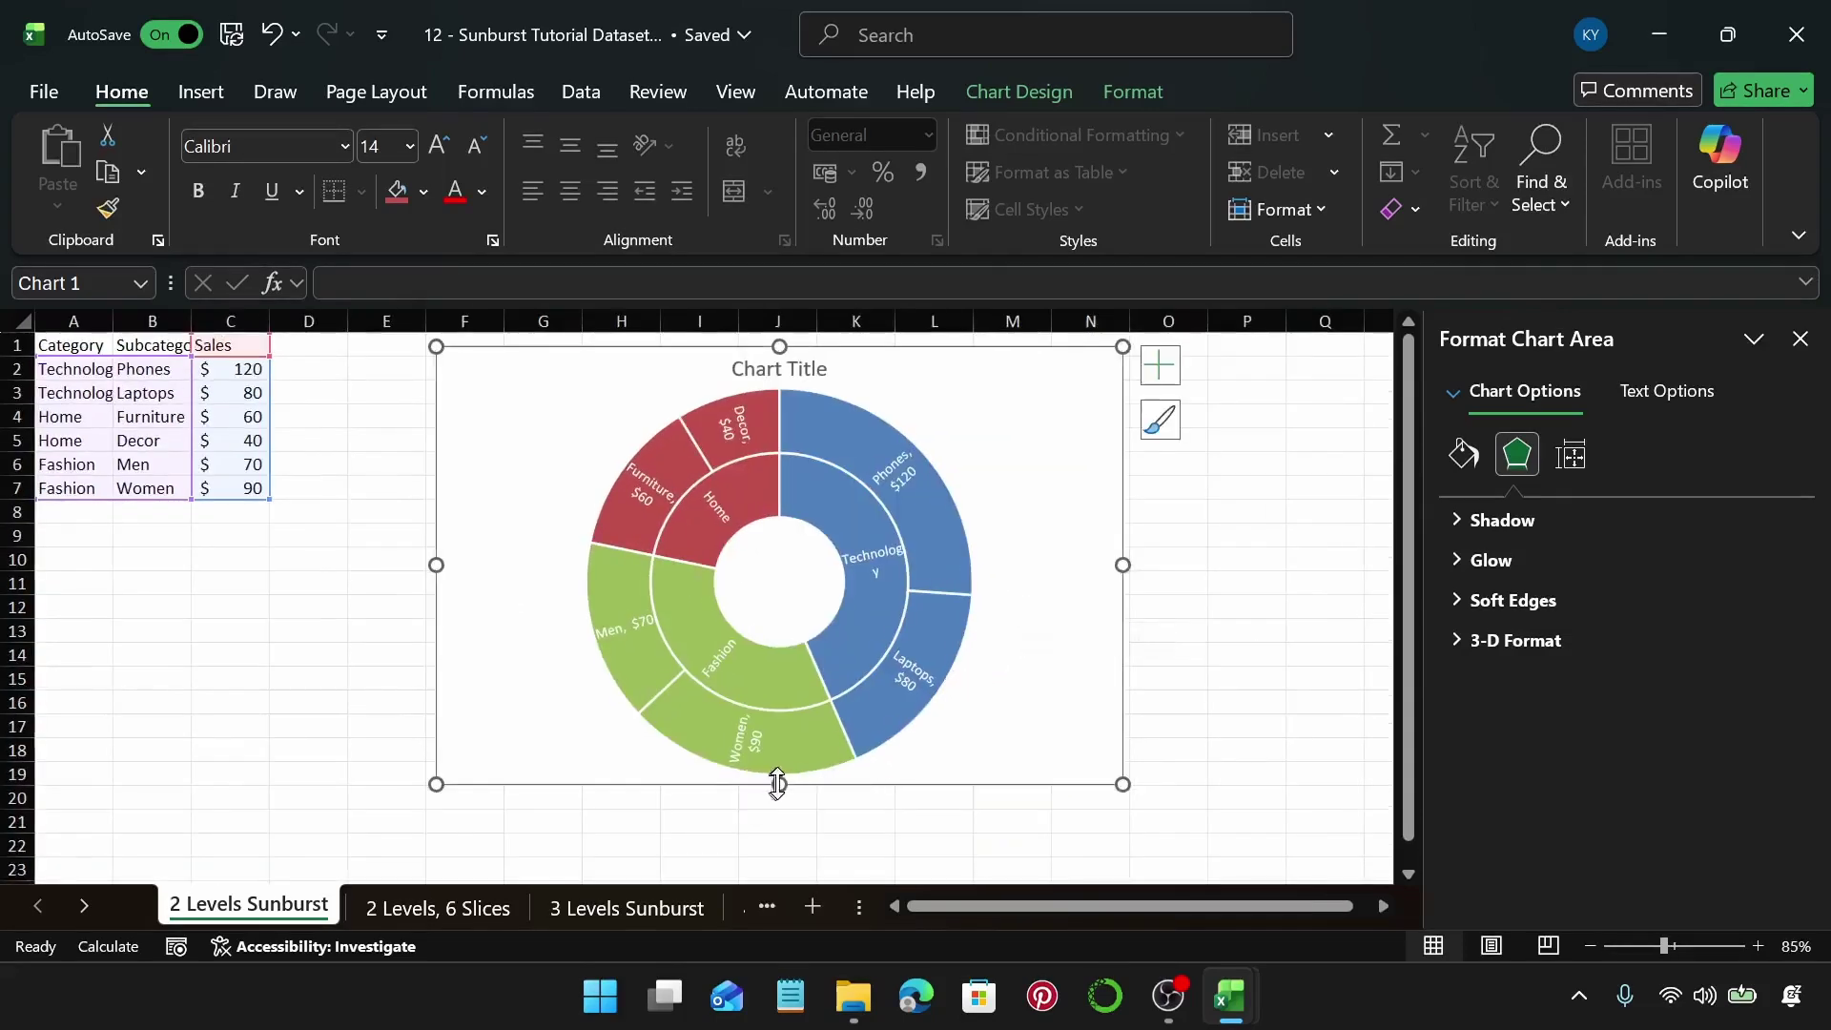
pyautogui.moveTo(778, 784); pyautogui.dragTo(773, 833)
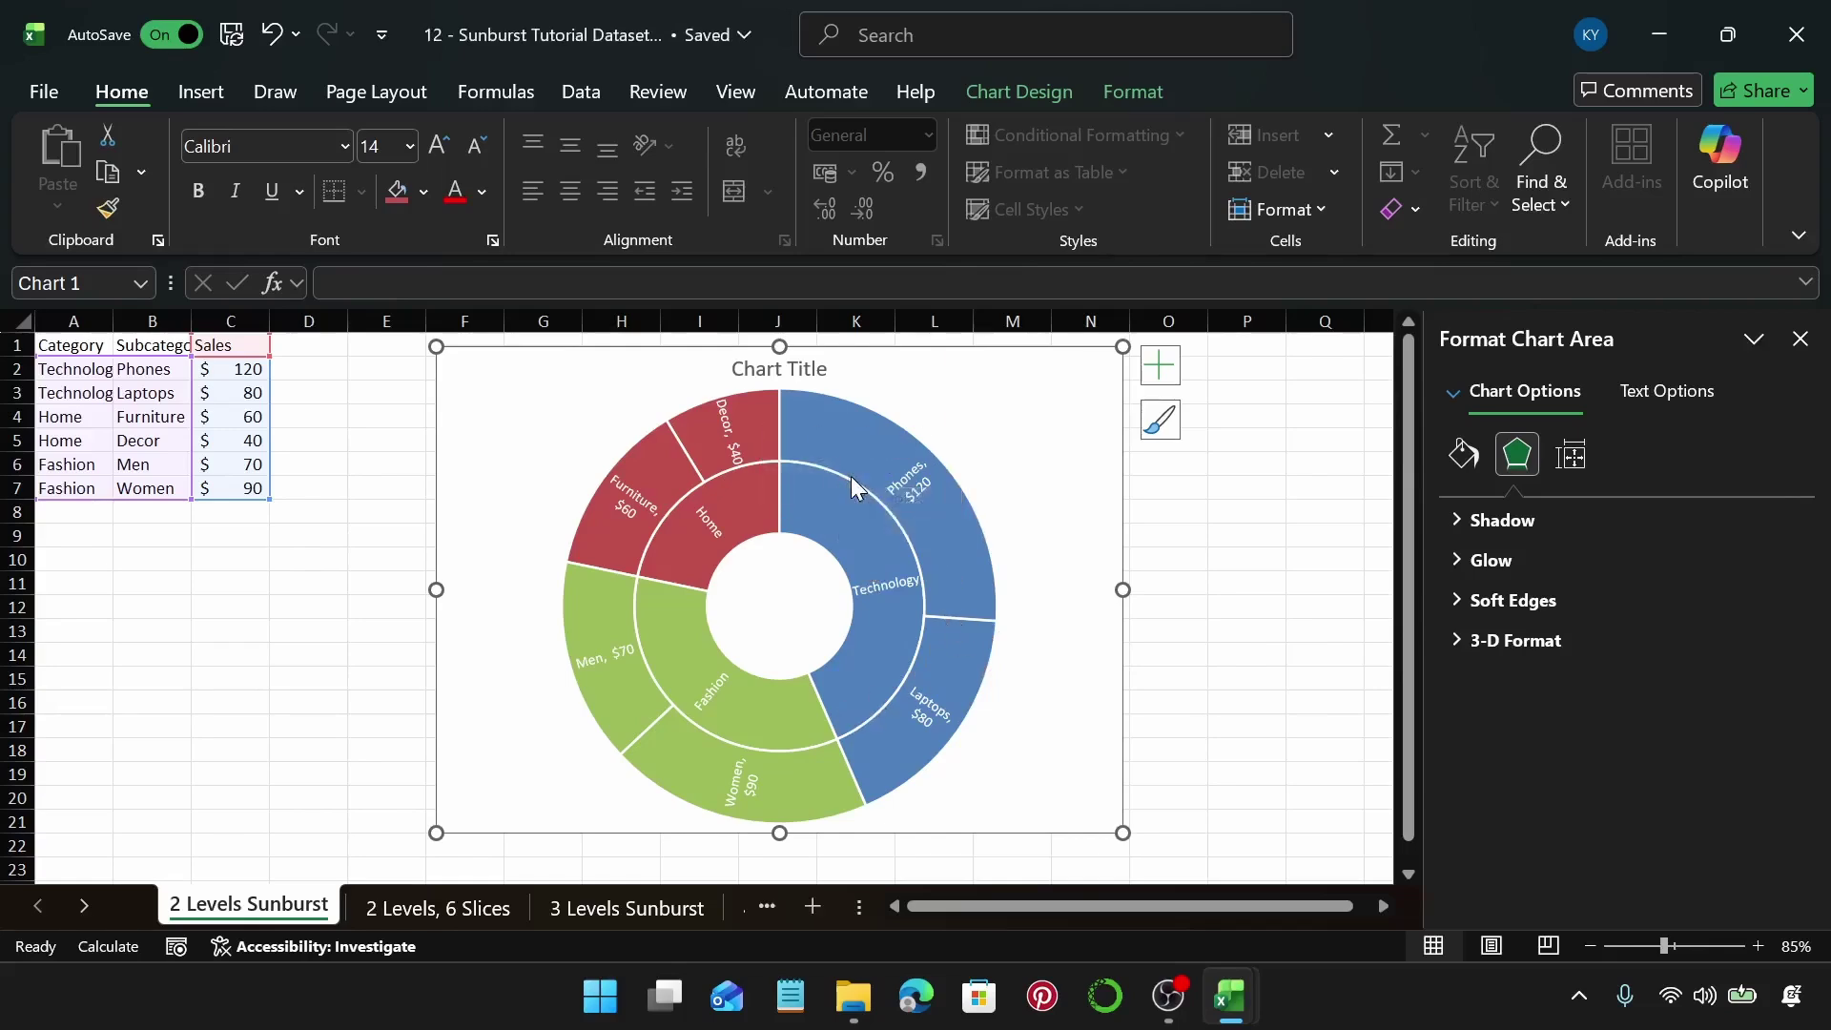
# On the "2 Levels, 6 Slices" sheet, insert a sunburst chart from the data in A1:C13
pyautogui.click(450, 910)
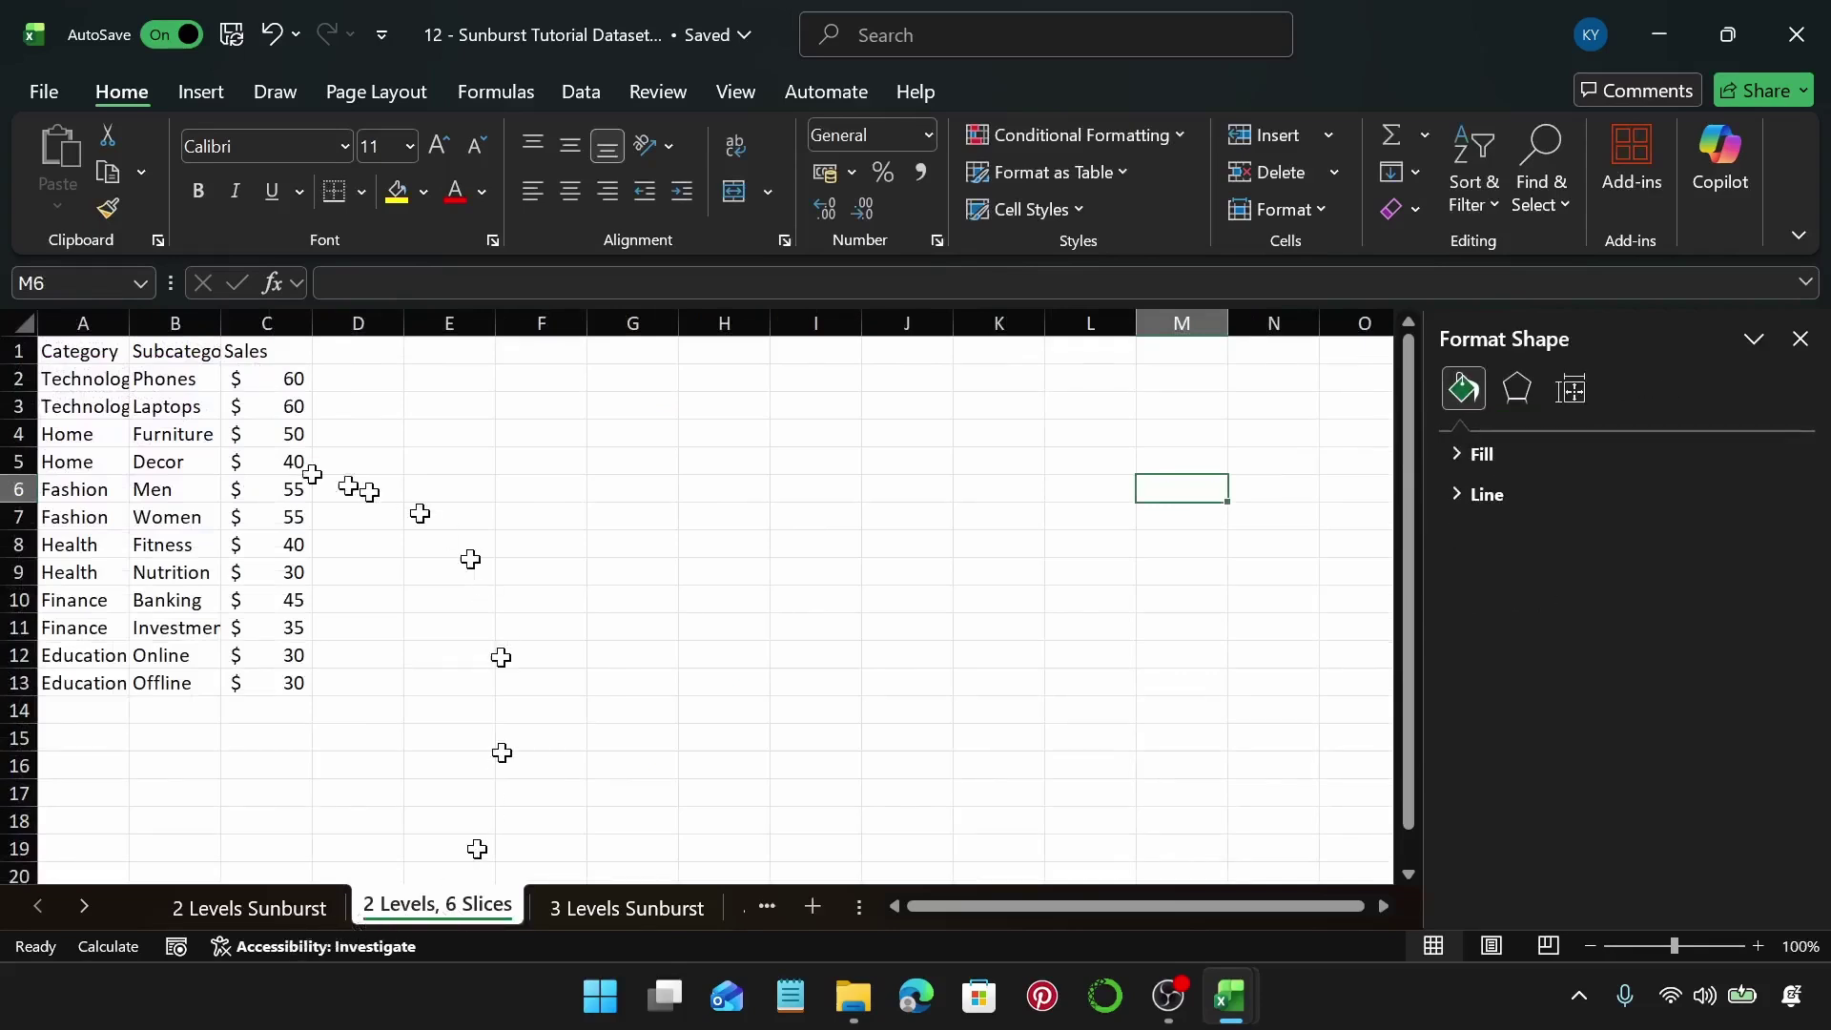
pyautogui.click(95, 350)
pyautogui.hotkey('ctrl', 'shift', 'Right')
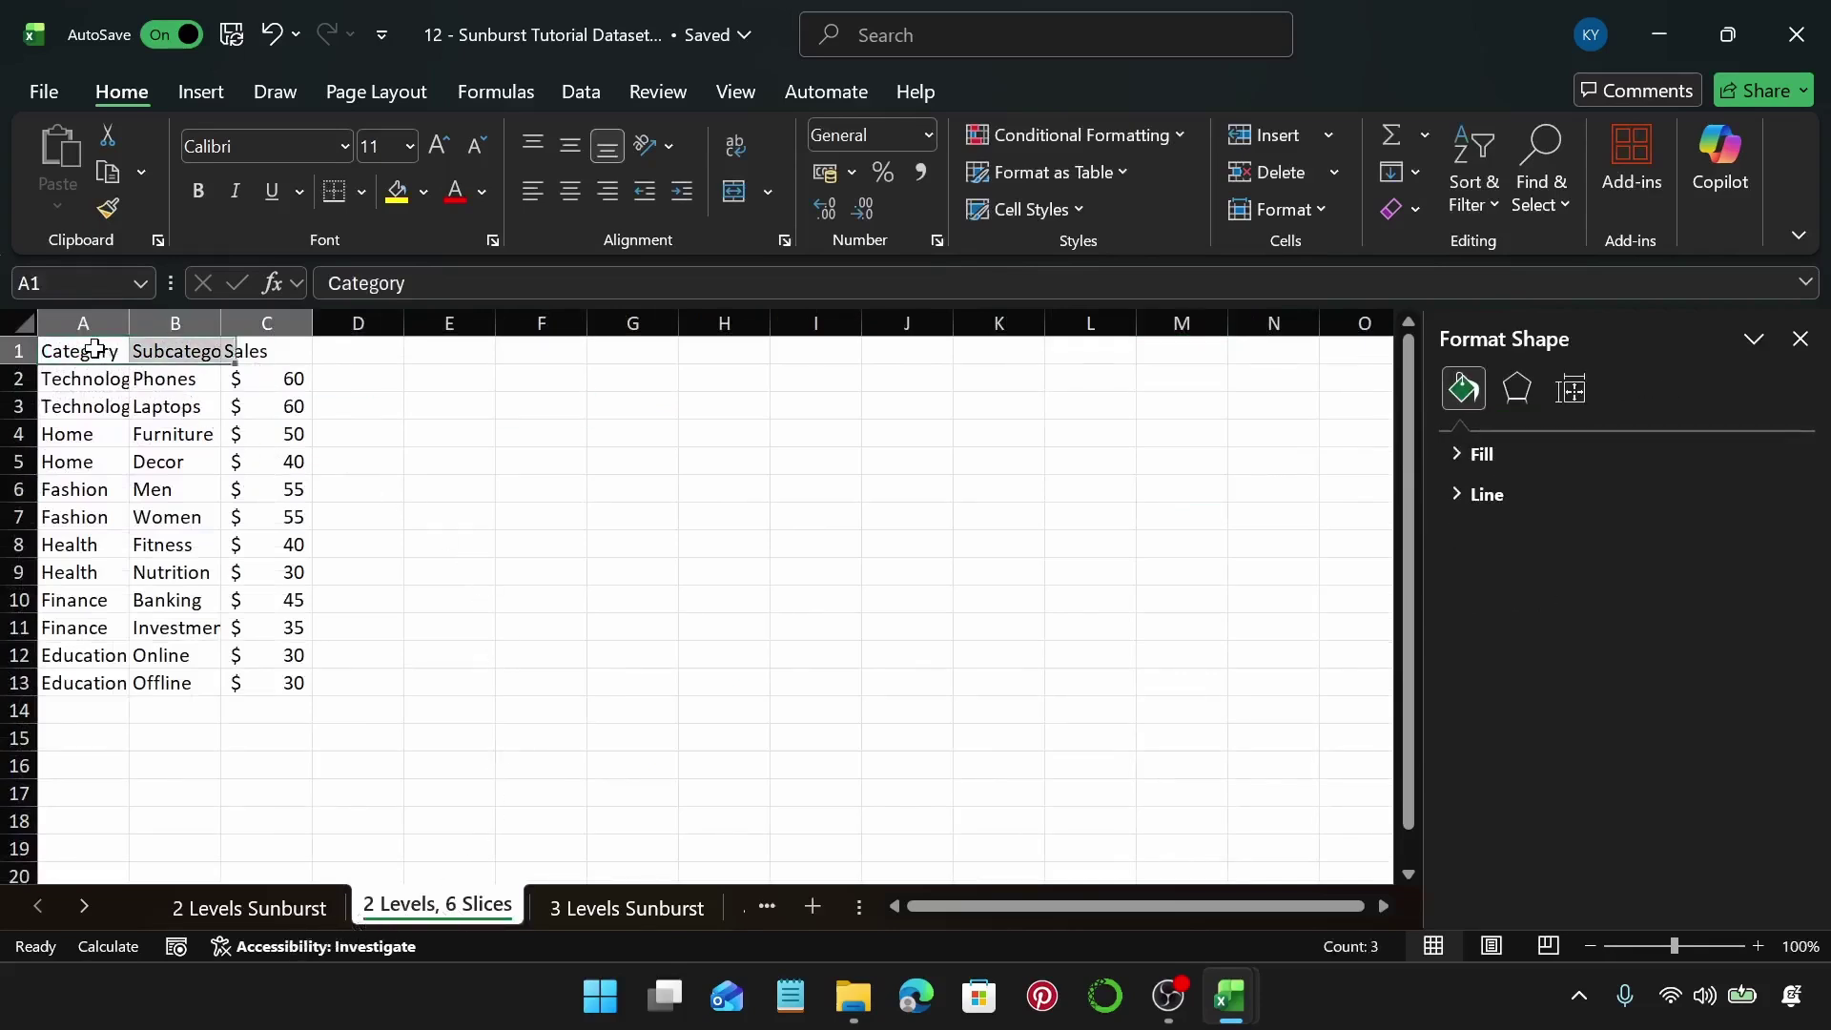
pyautogui.hotkey('ctrl', 'shift', 'Down')
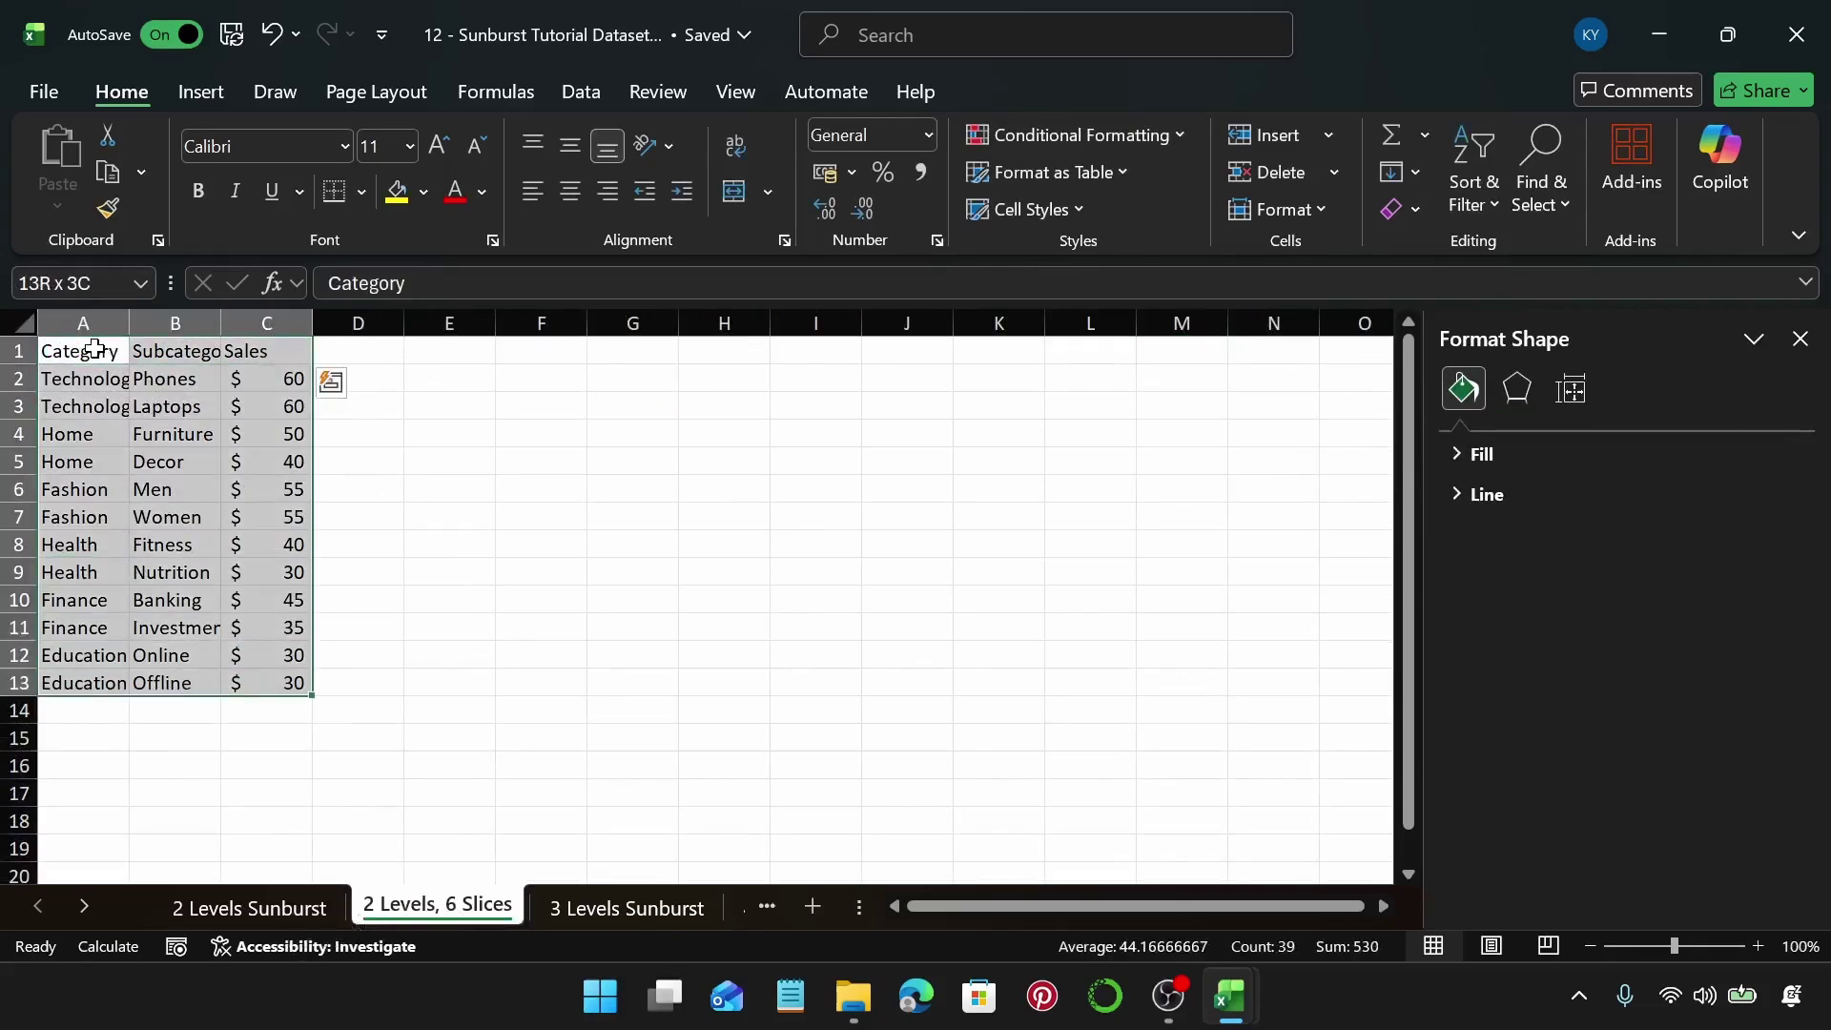
pyautogui.click(199, 91)
pyautogui.click(666, 195)
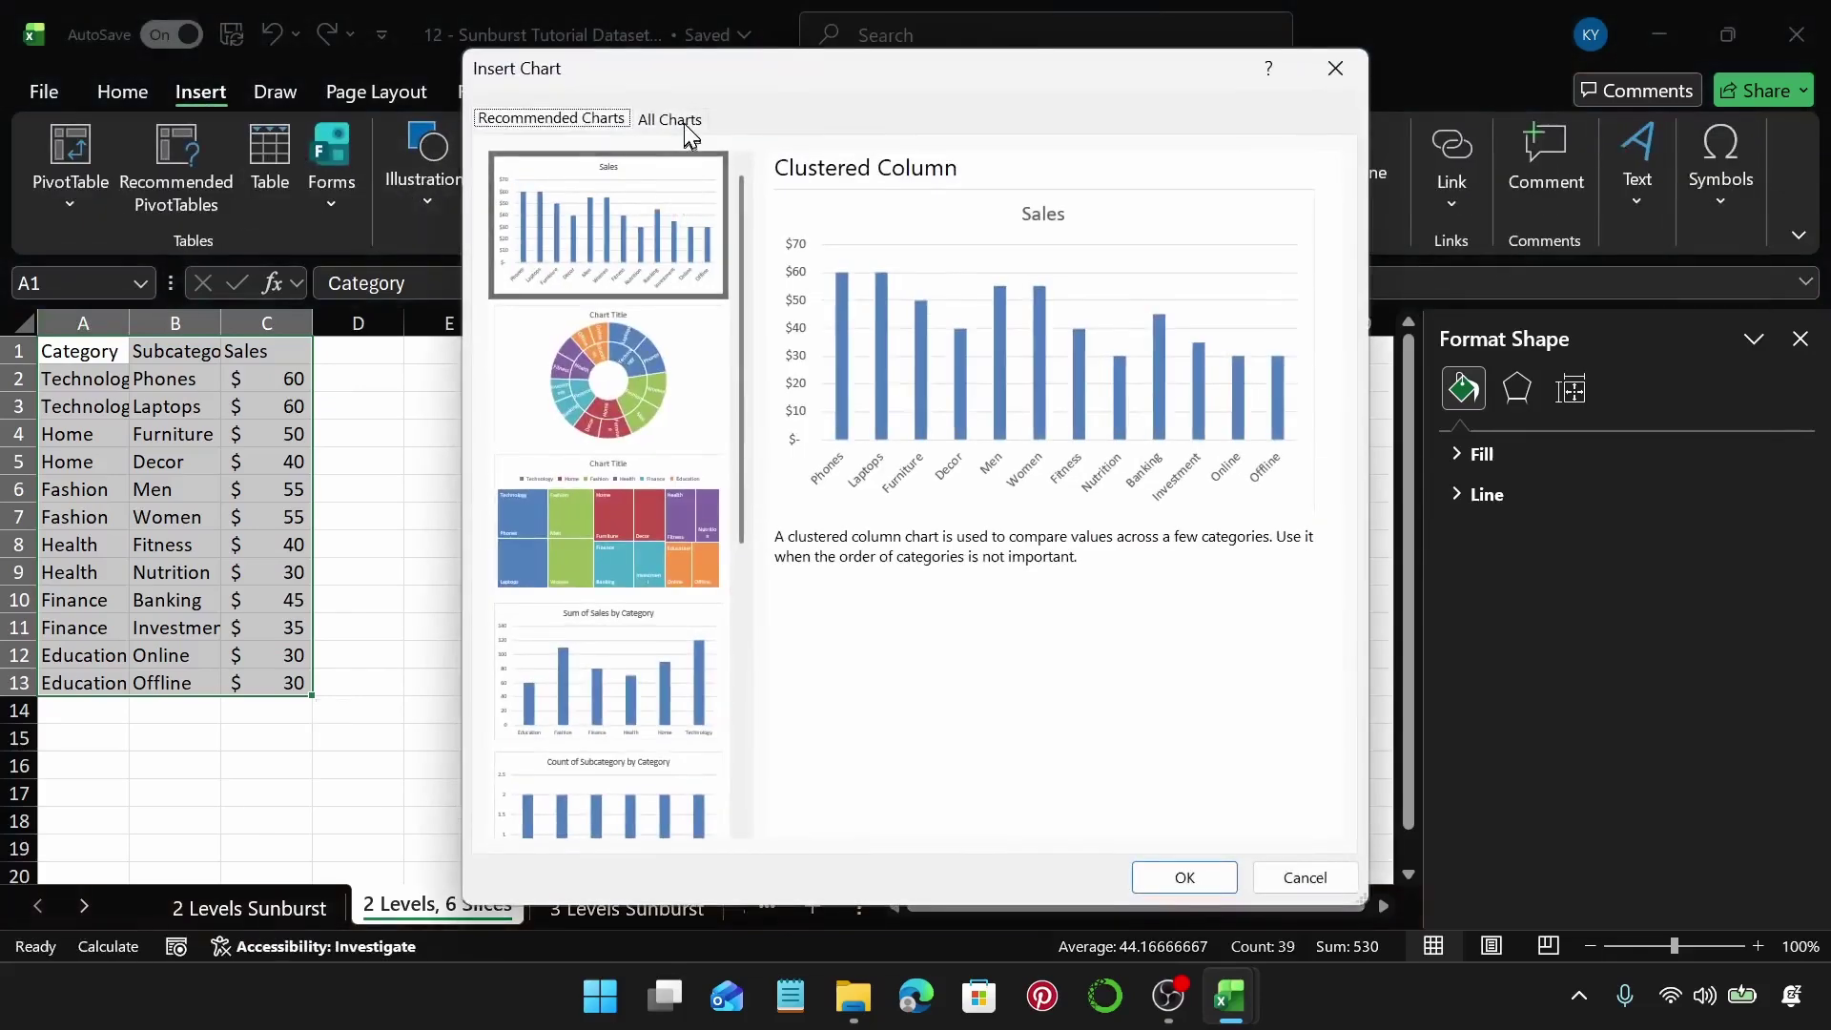
pyautogui.click(684, 123)
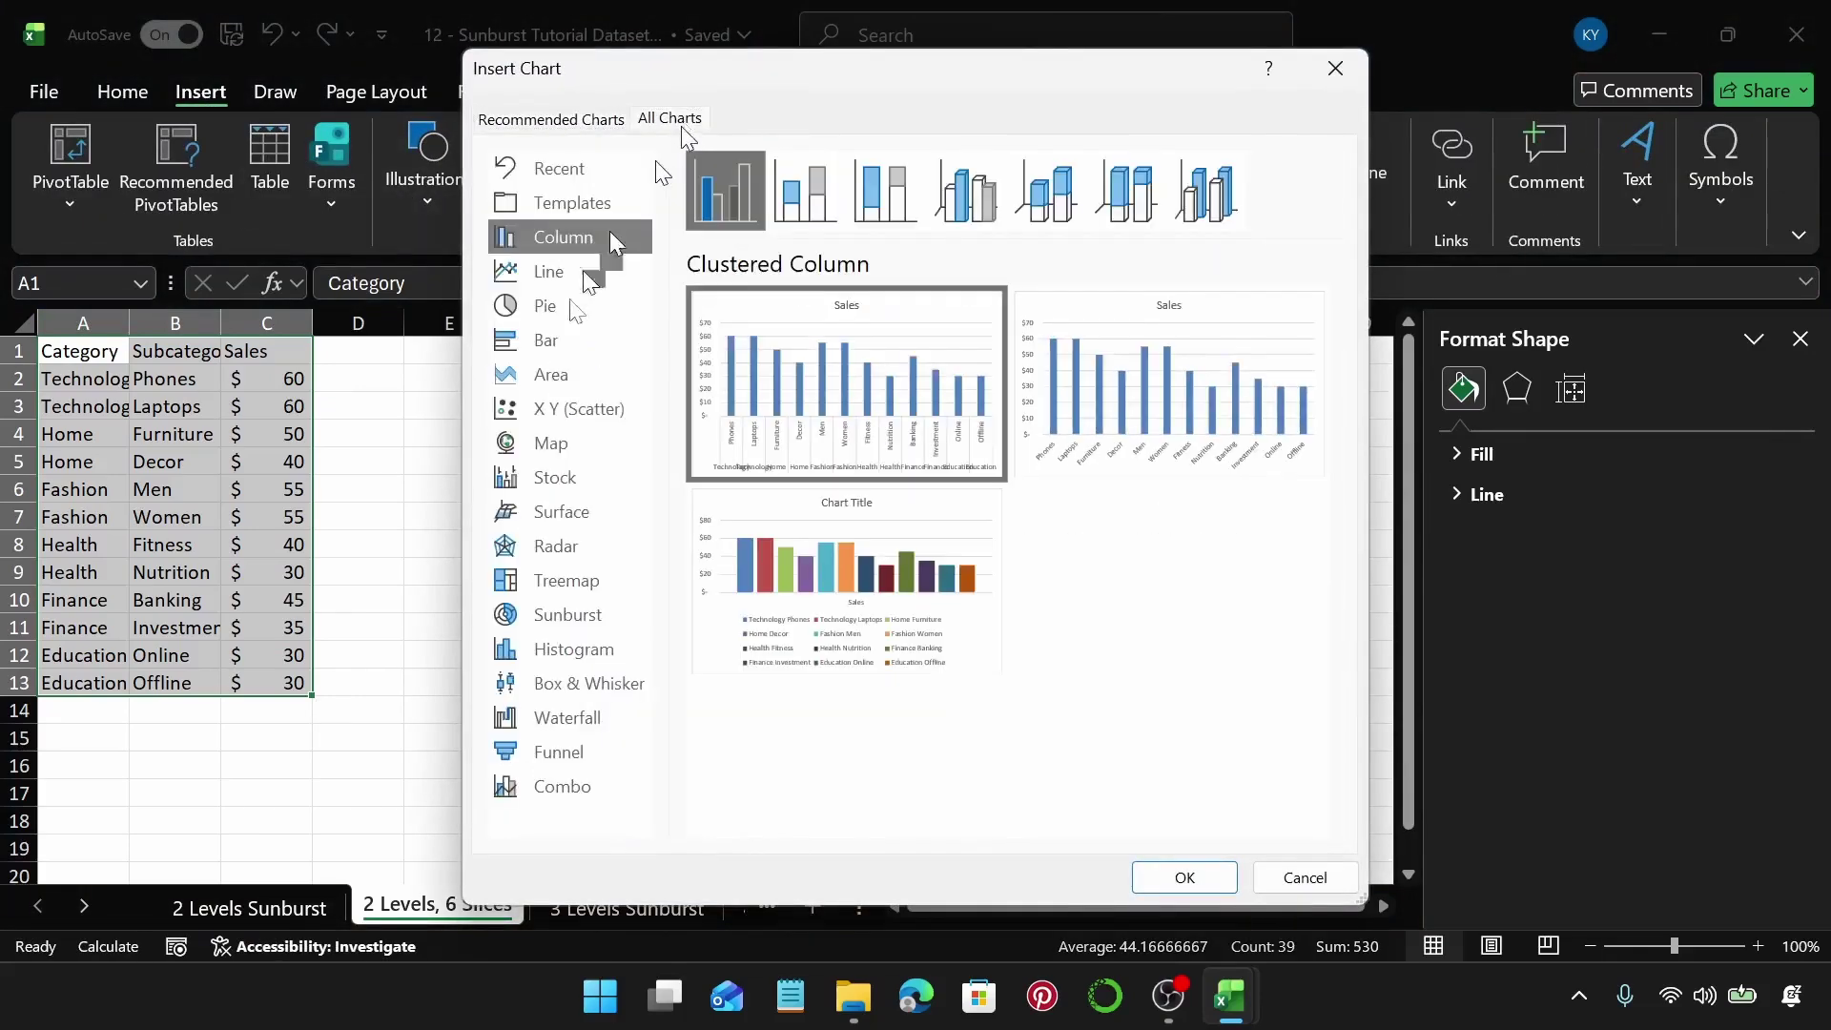
pyautogui.click(591, 616)
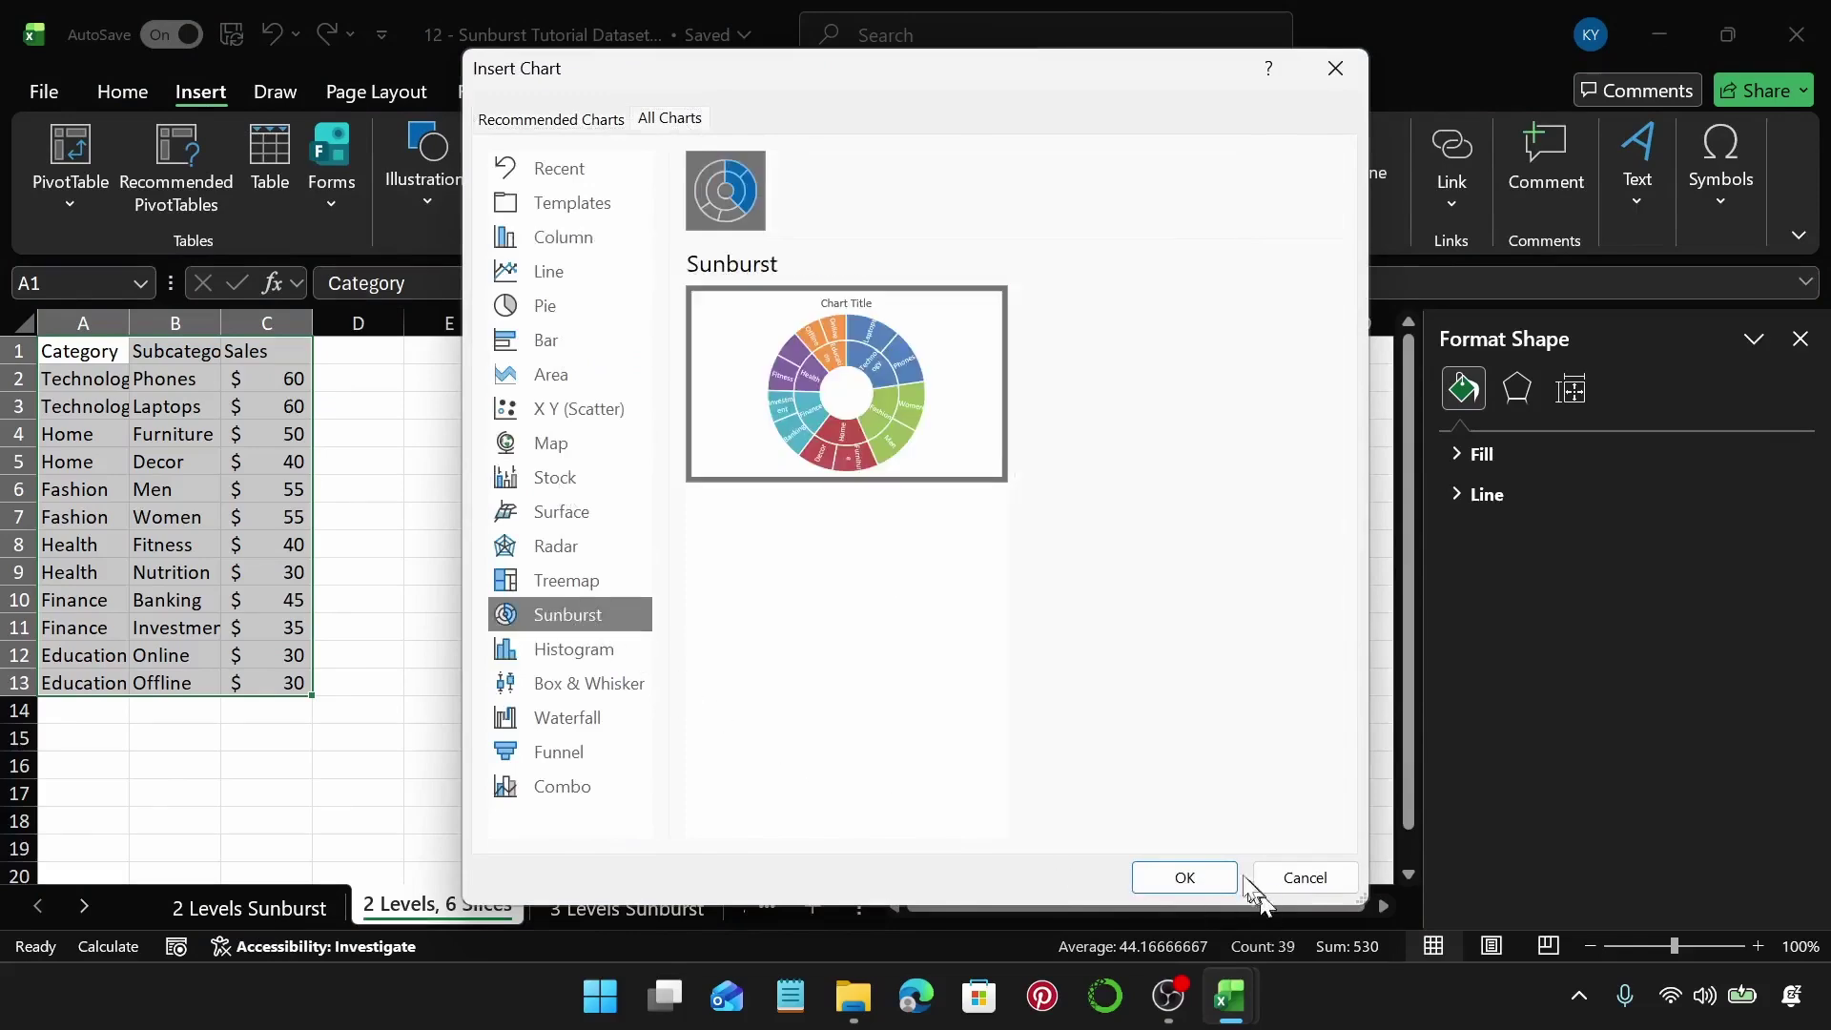
pyautogui.click(1194, 876)
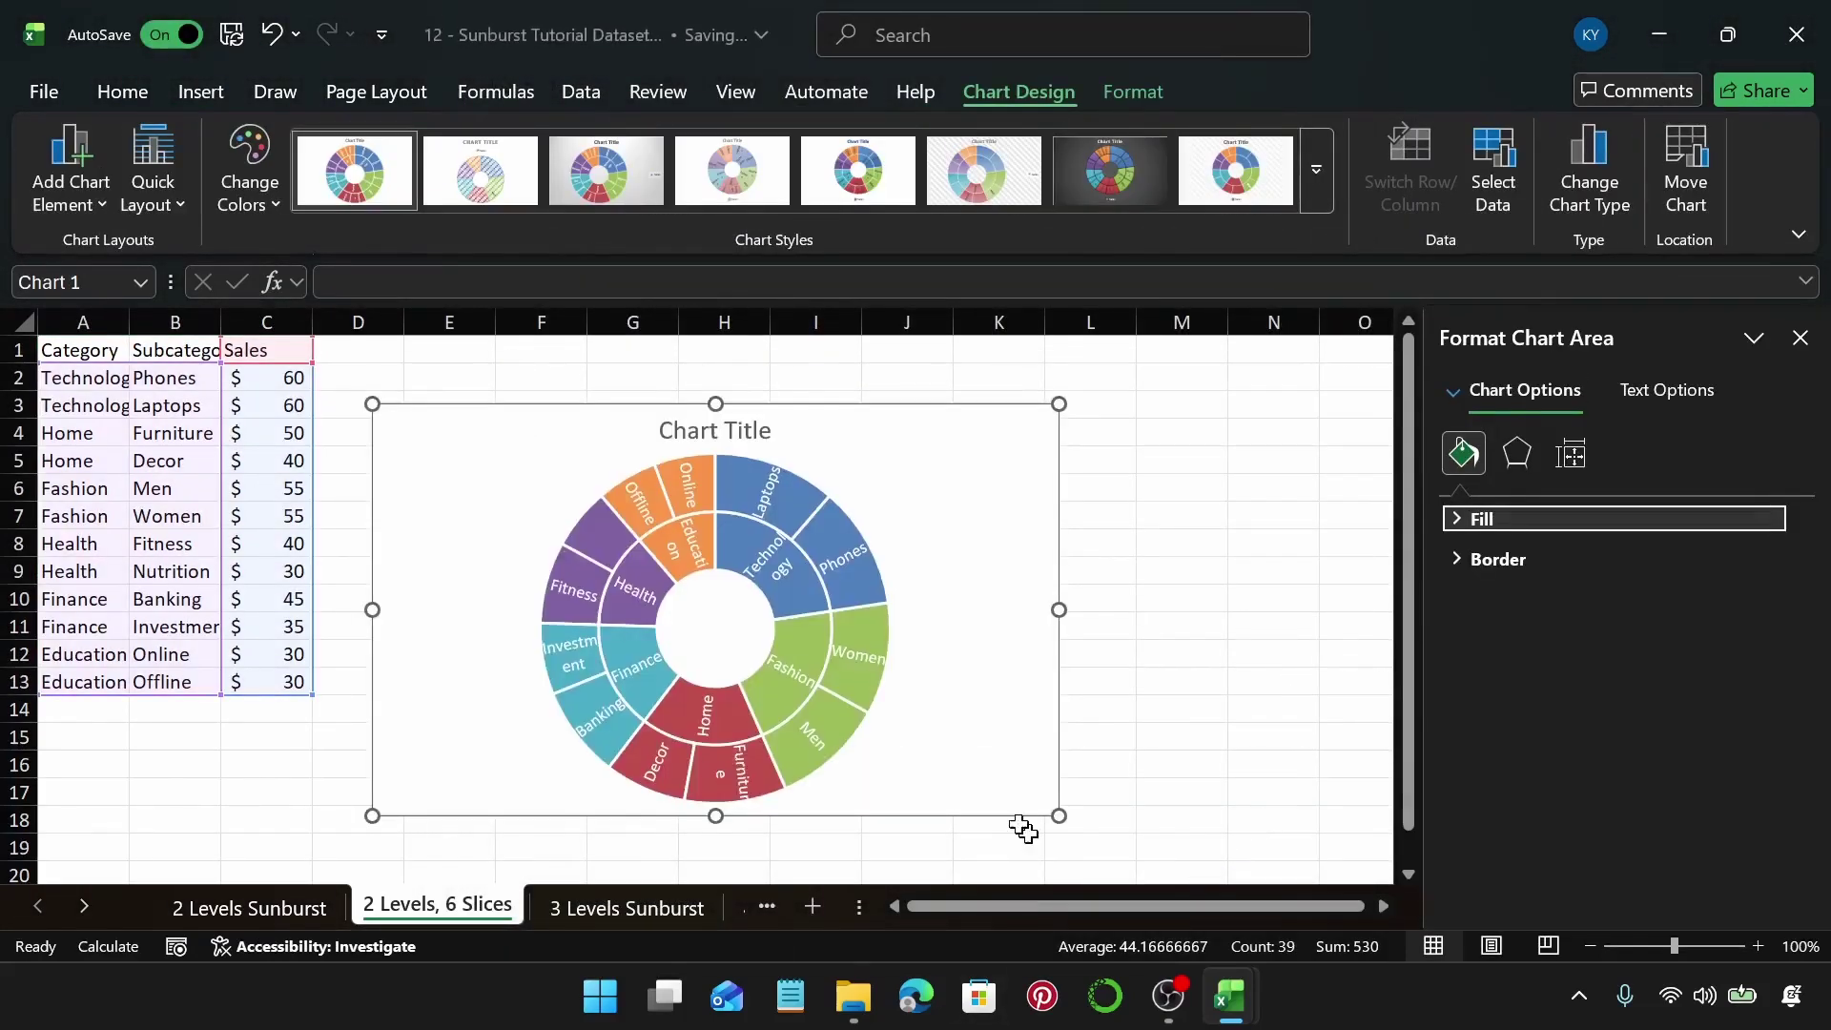
# Enlarge the six-category sunburst chart to span about columns D to N and rows 1 to 22
pyautogui.click(707, 405)
pyautogui.moveTo(711, 393); pyautogui.dragTo(714, 331)
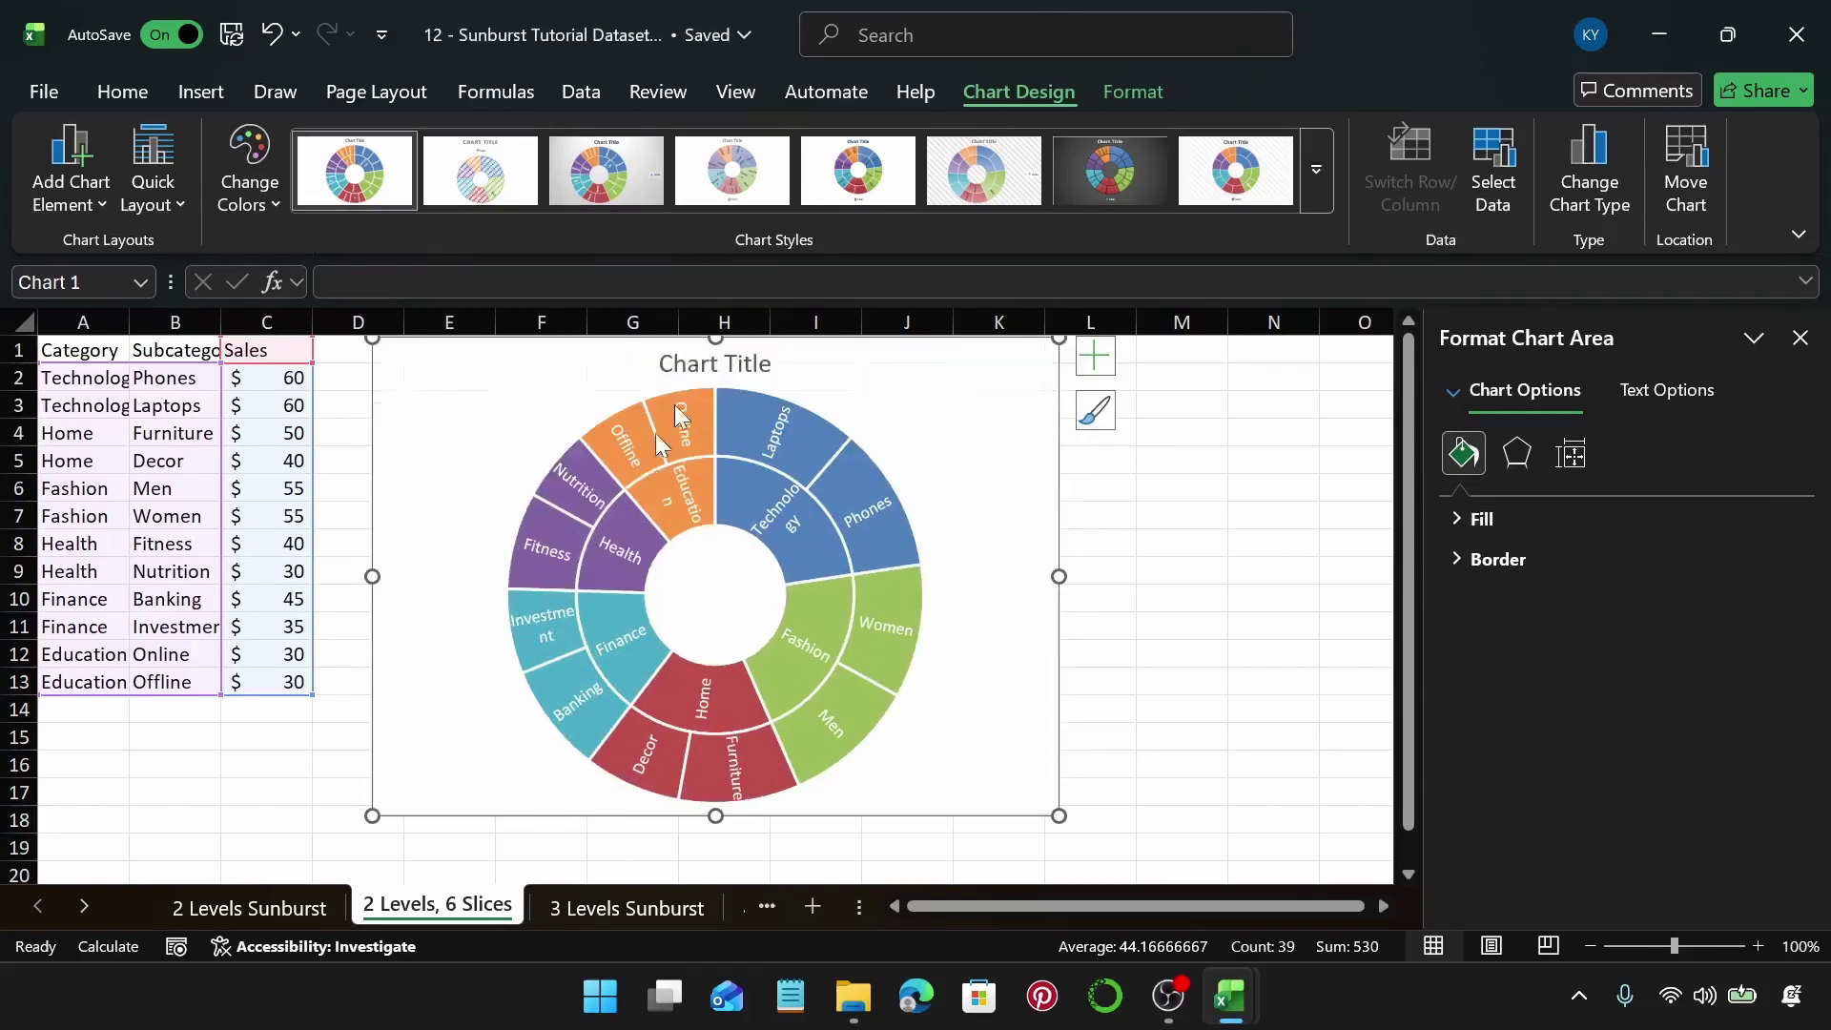
pyautogui.moveTo(722, 817); pyautogui.dragTo(717, 867)
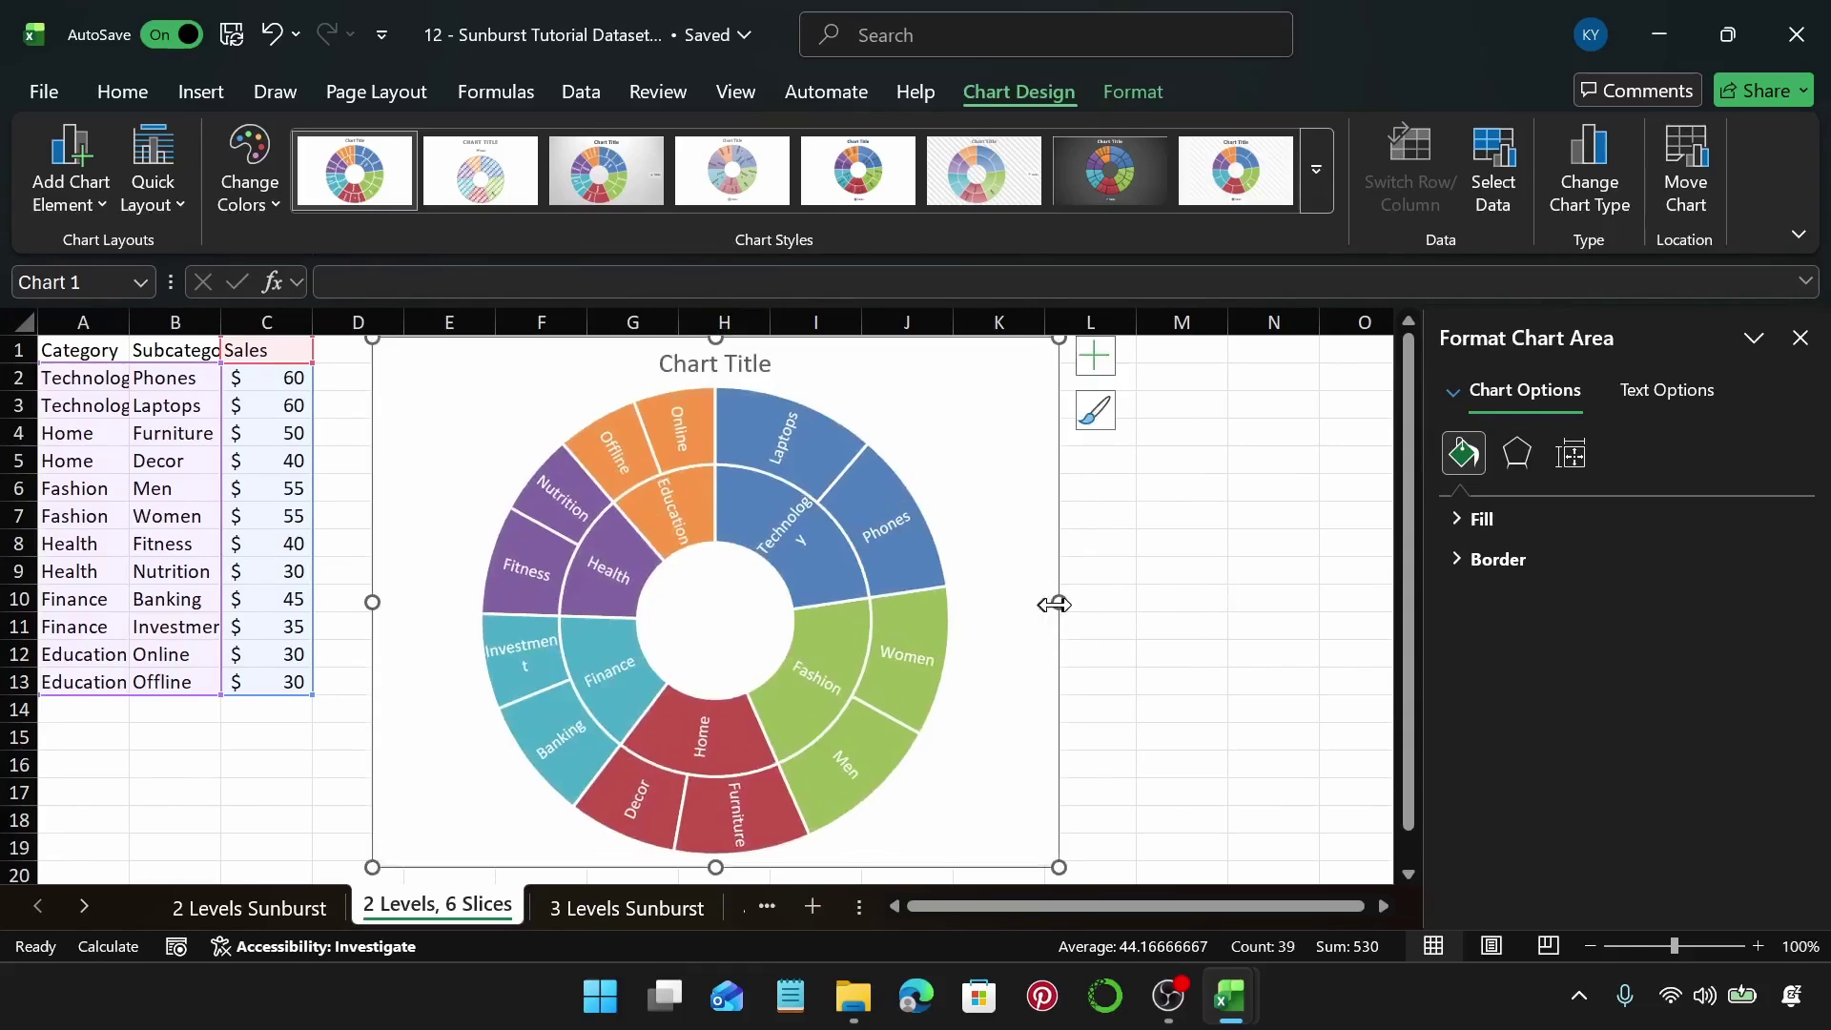
pyautogui.moveTo(1054, 604); pyautogui.dragTo(1246, 634)
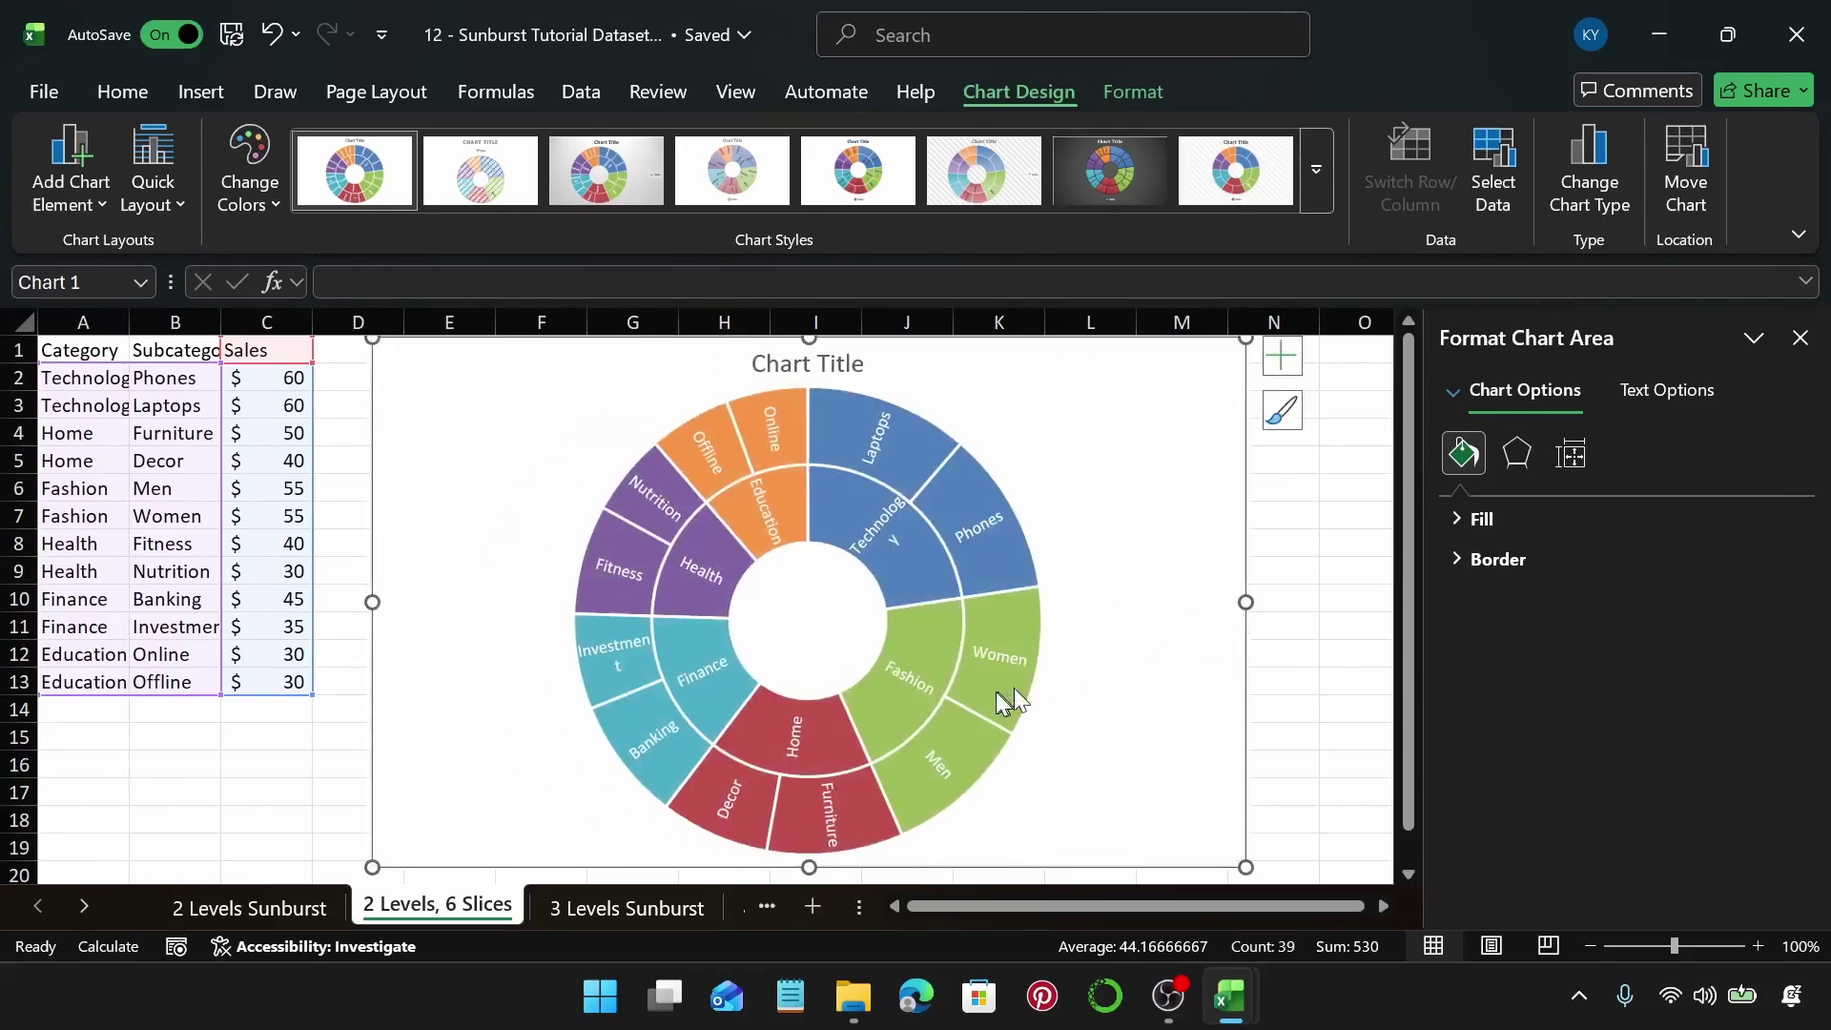
pyautogui.scroll(-1, 1048, 614)
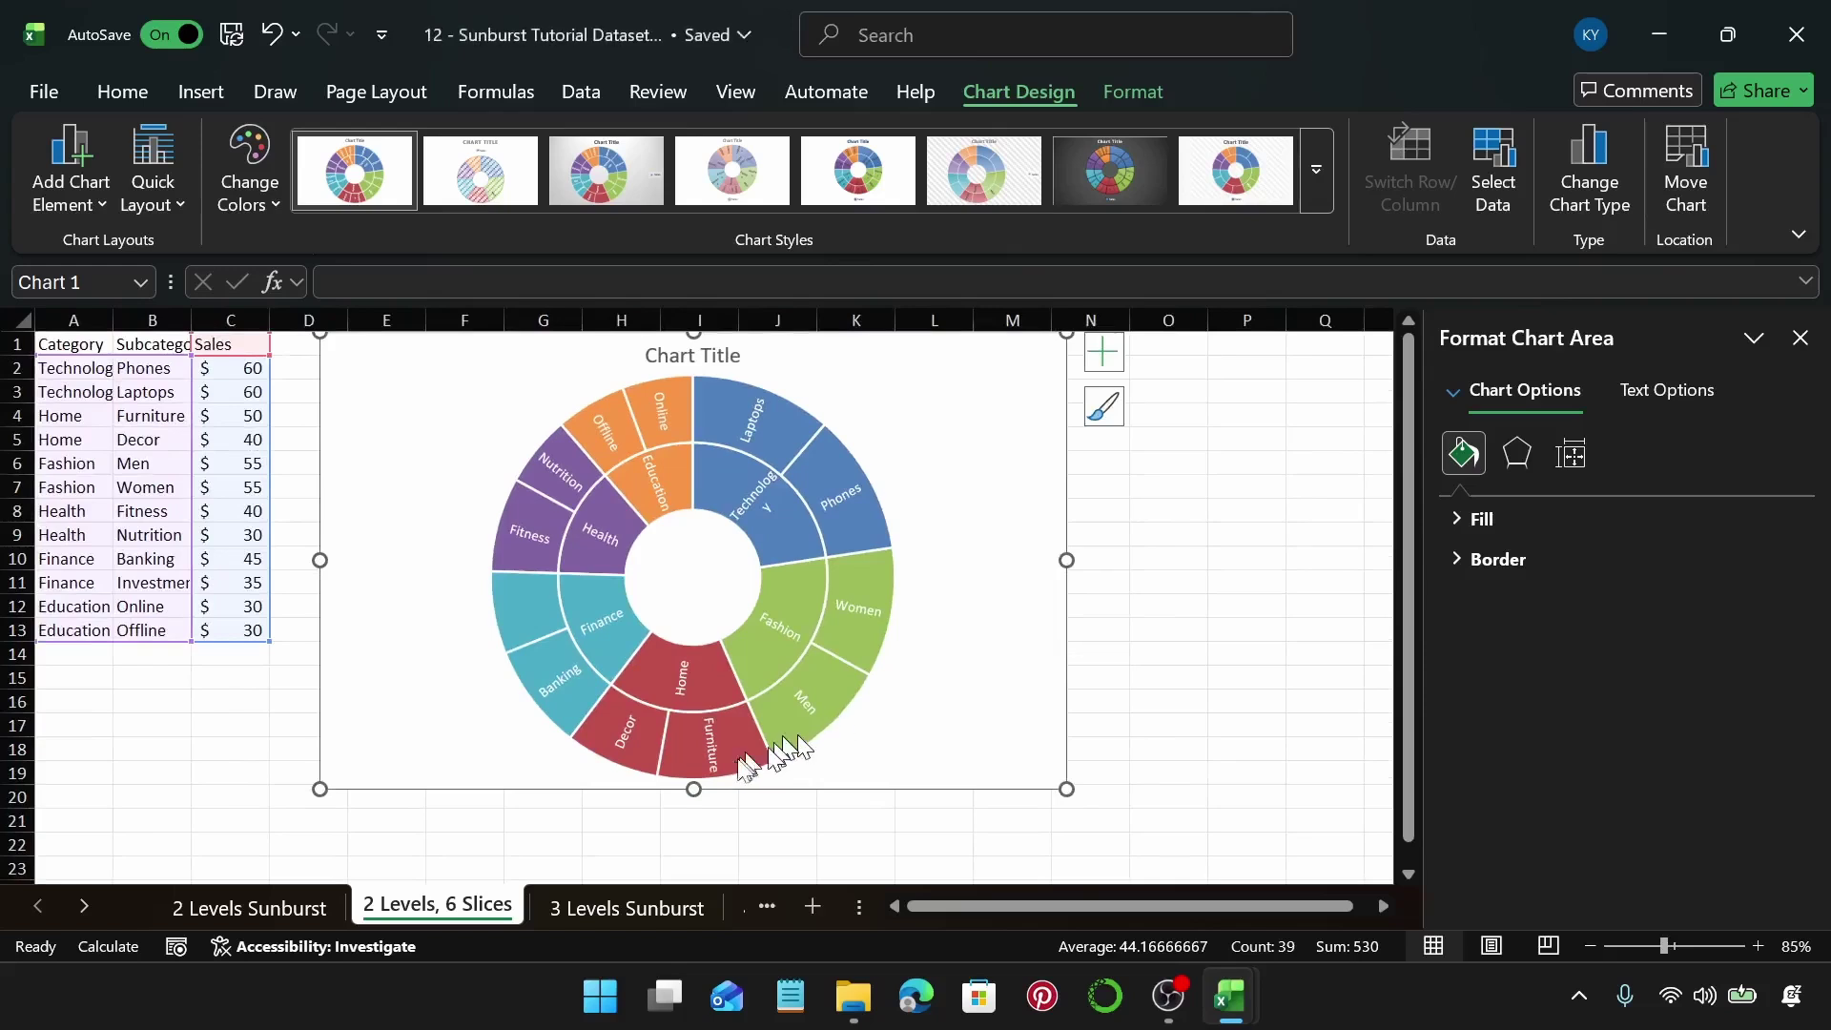
pyautogui.moveTo(695, 788); pyautogui.dragTo(699, 843)
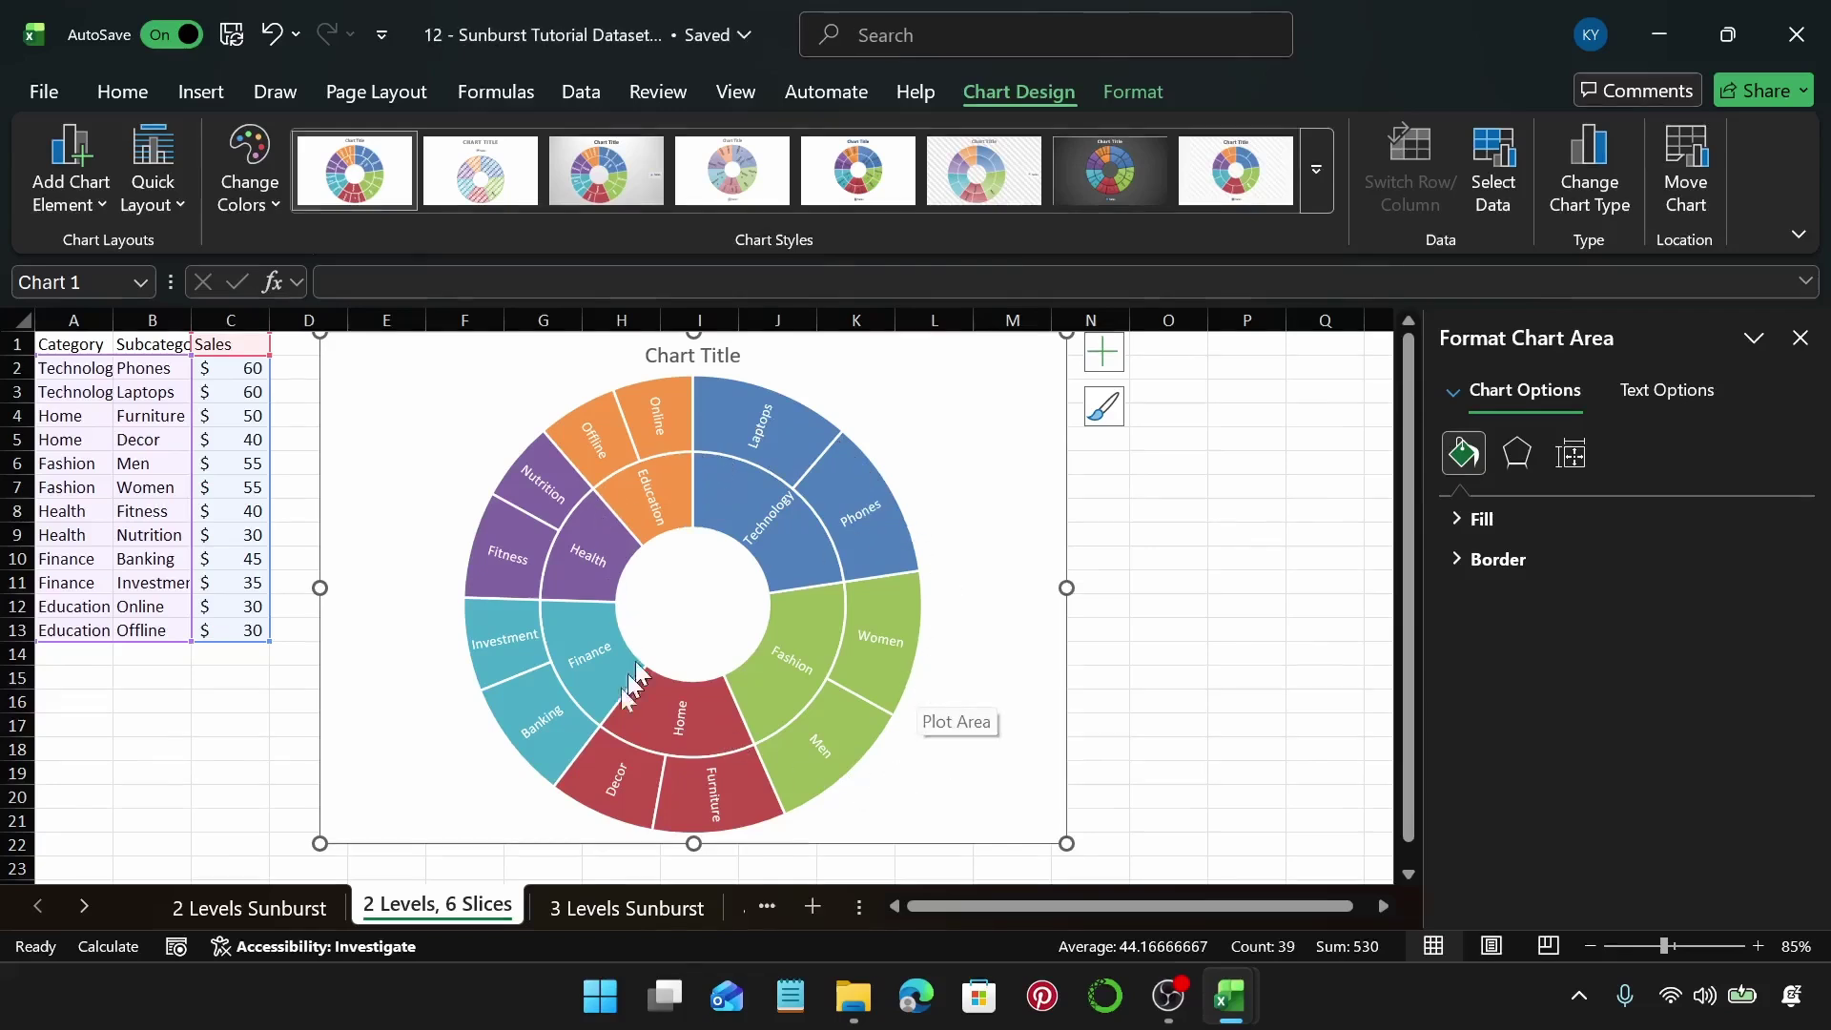
# On the "3 Levels Sunburst" sheet, insert the recommended sunburst chart from the data in A1:D13
pyautogui.click(615, 907)
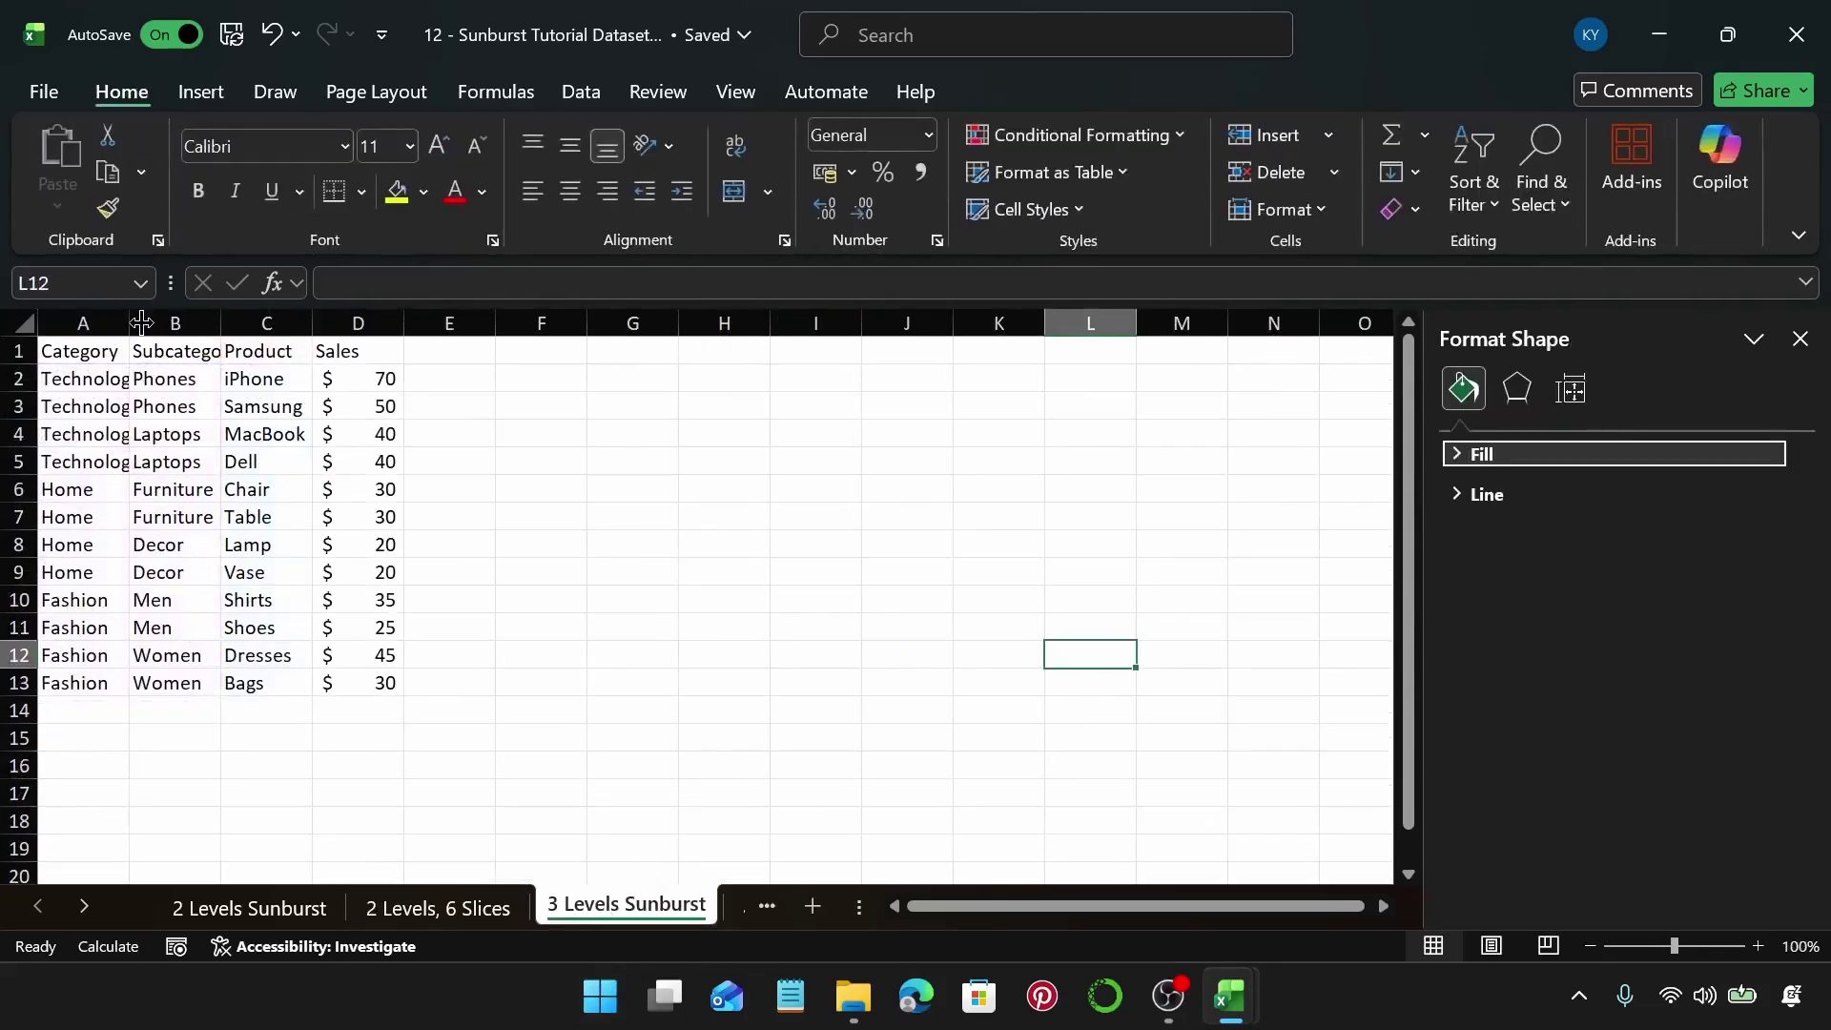
pyautogui.click(84, 353)
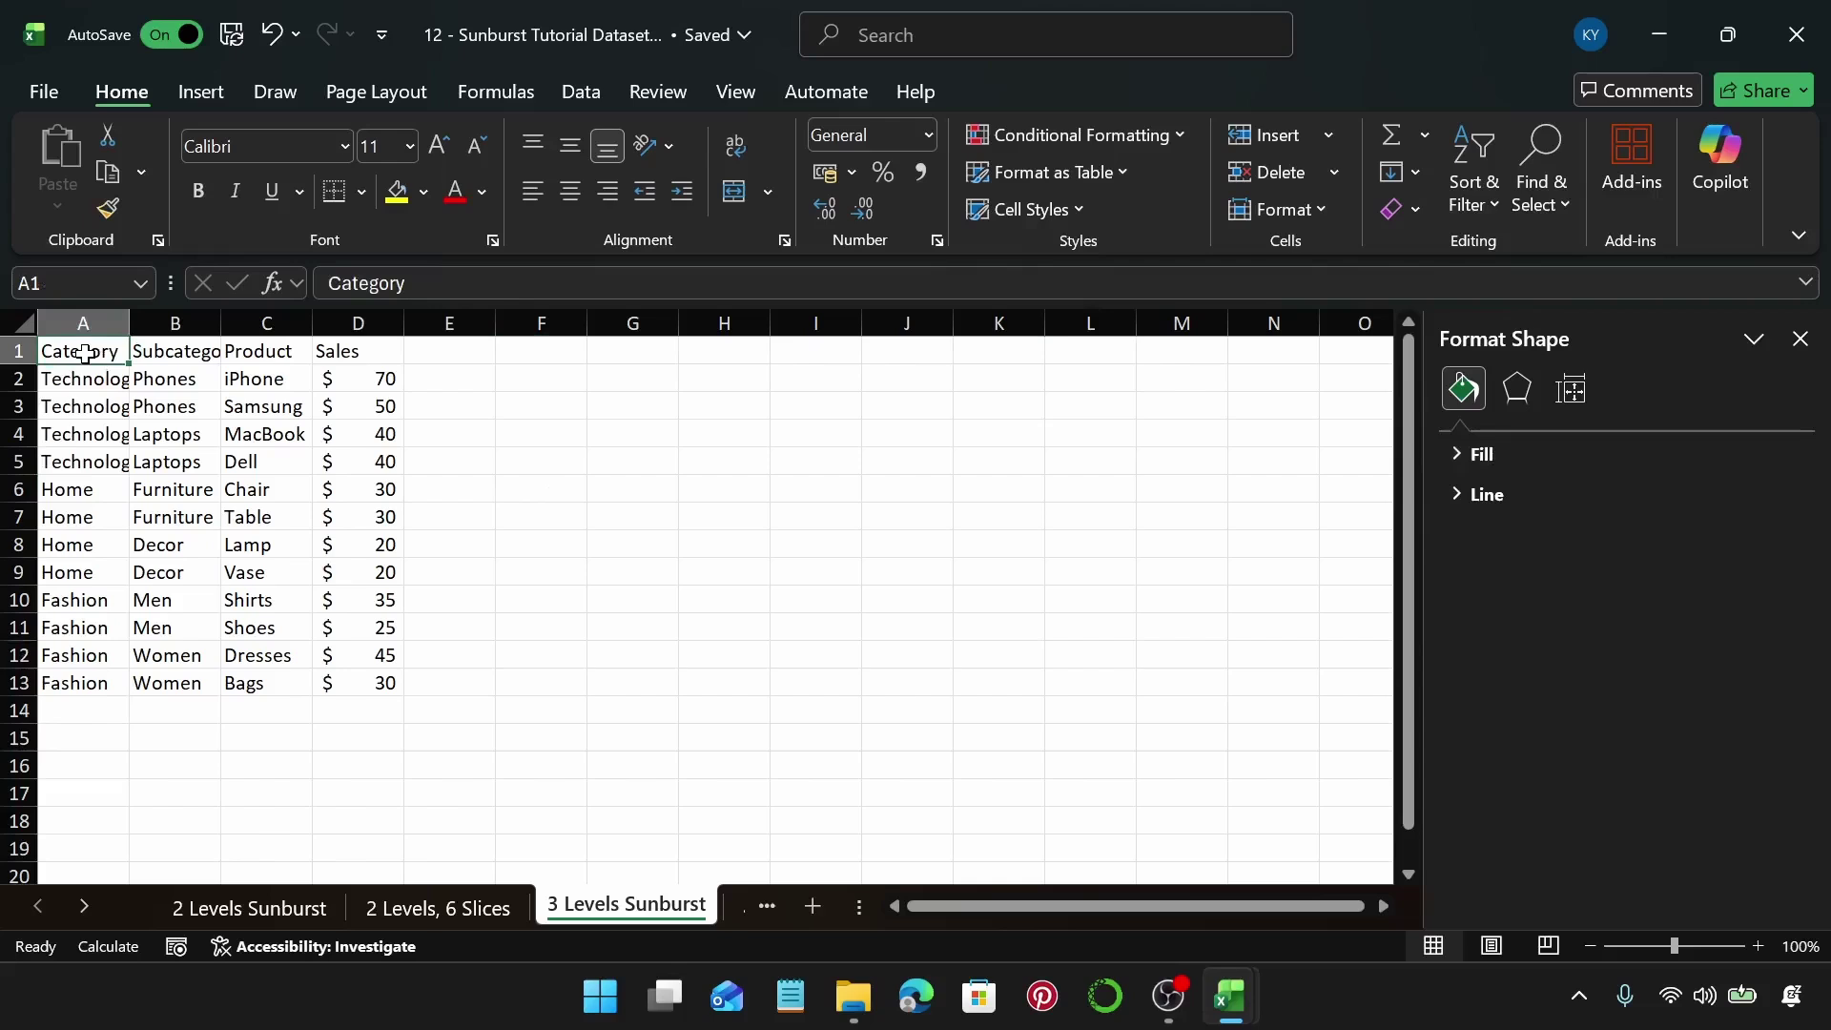
pyautogui.hotkey('ctrl', 'shift', 'Right')
pyautogui.hotkey('ctrl', 'shift', 'Down')
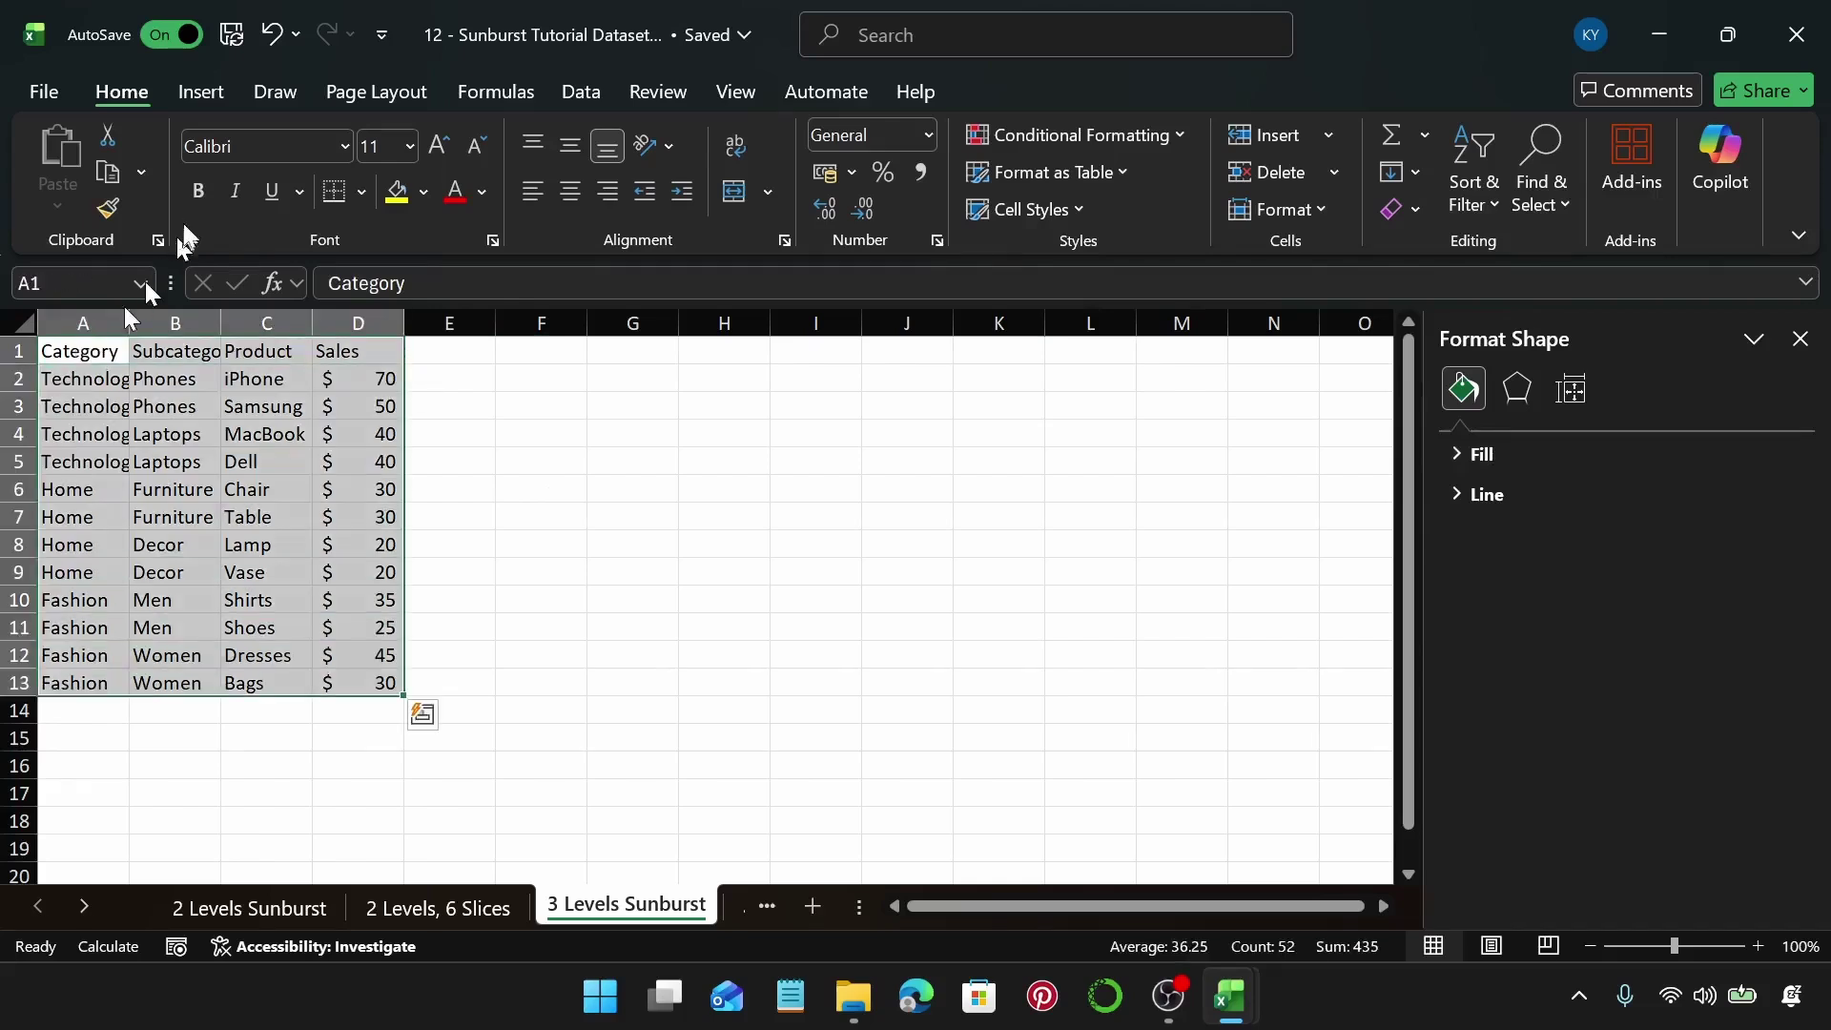
pyautogui.click(202, 94)
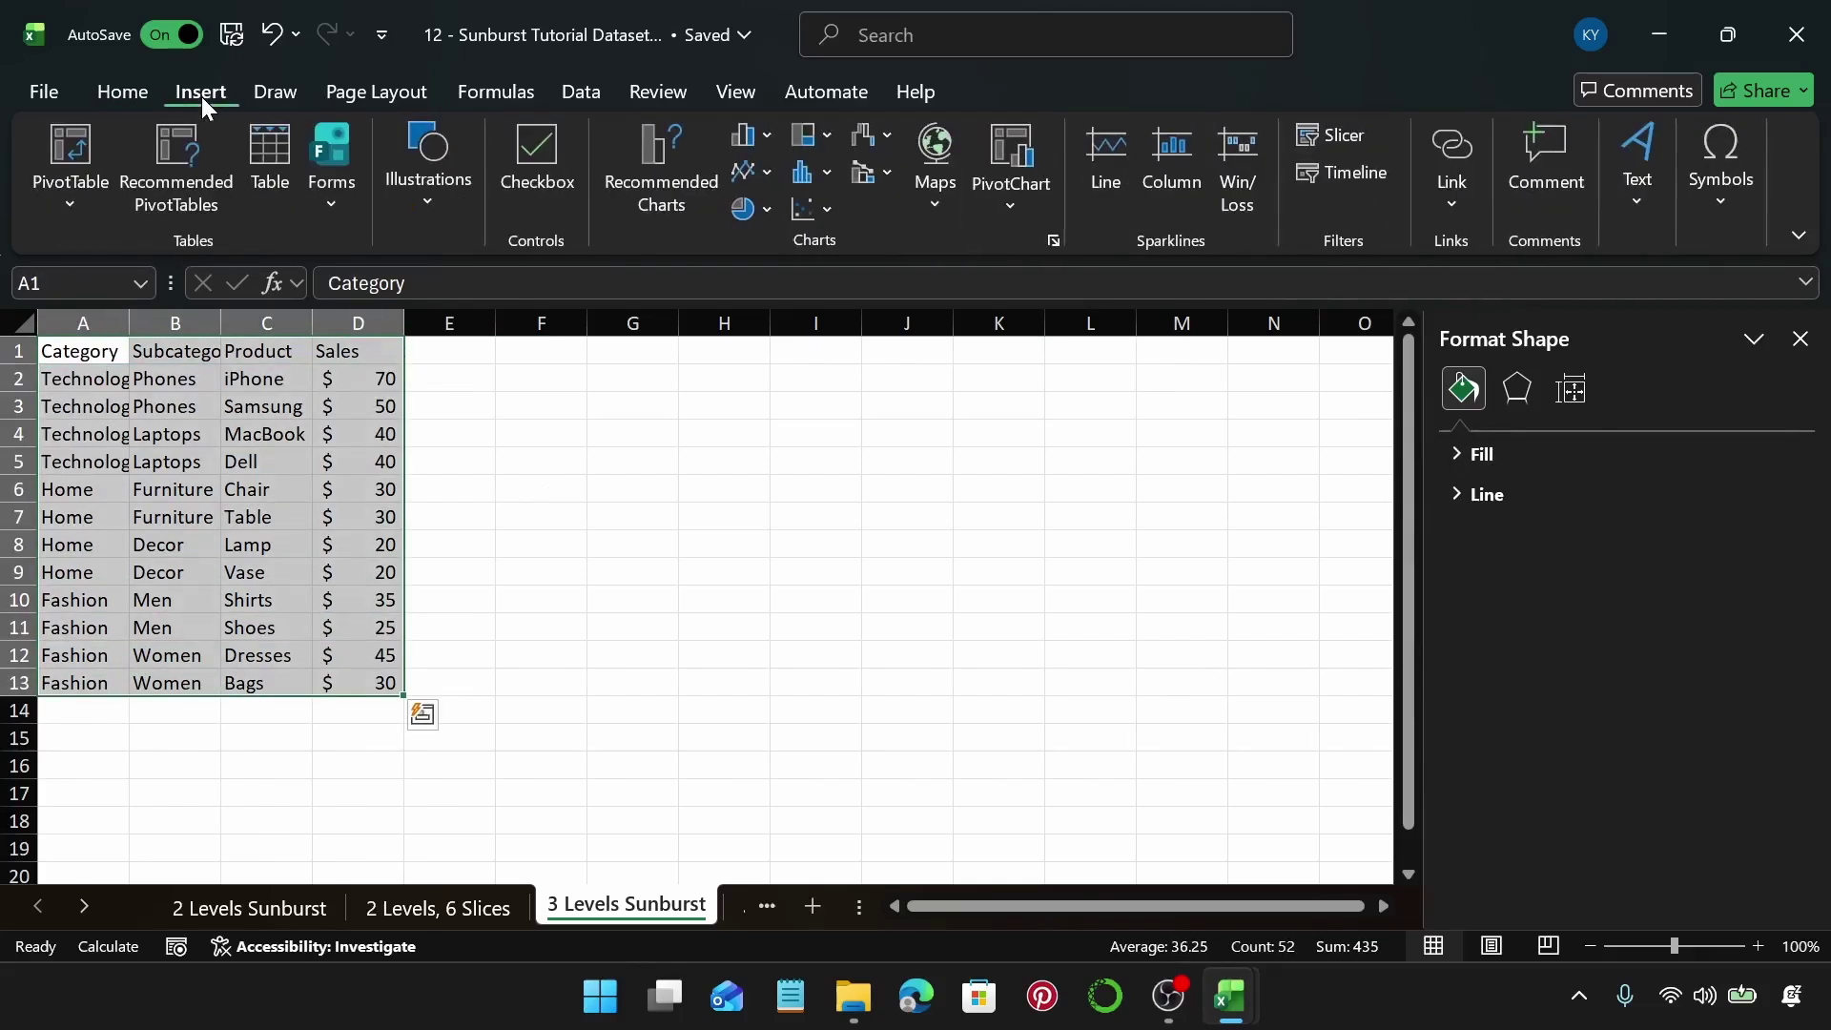
pyautogui.click(656, 184)
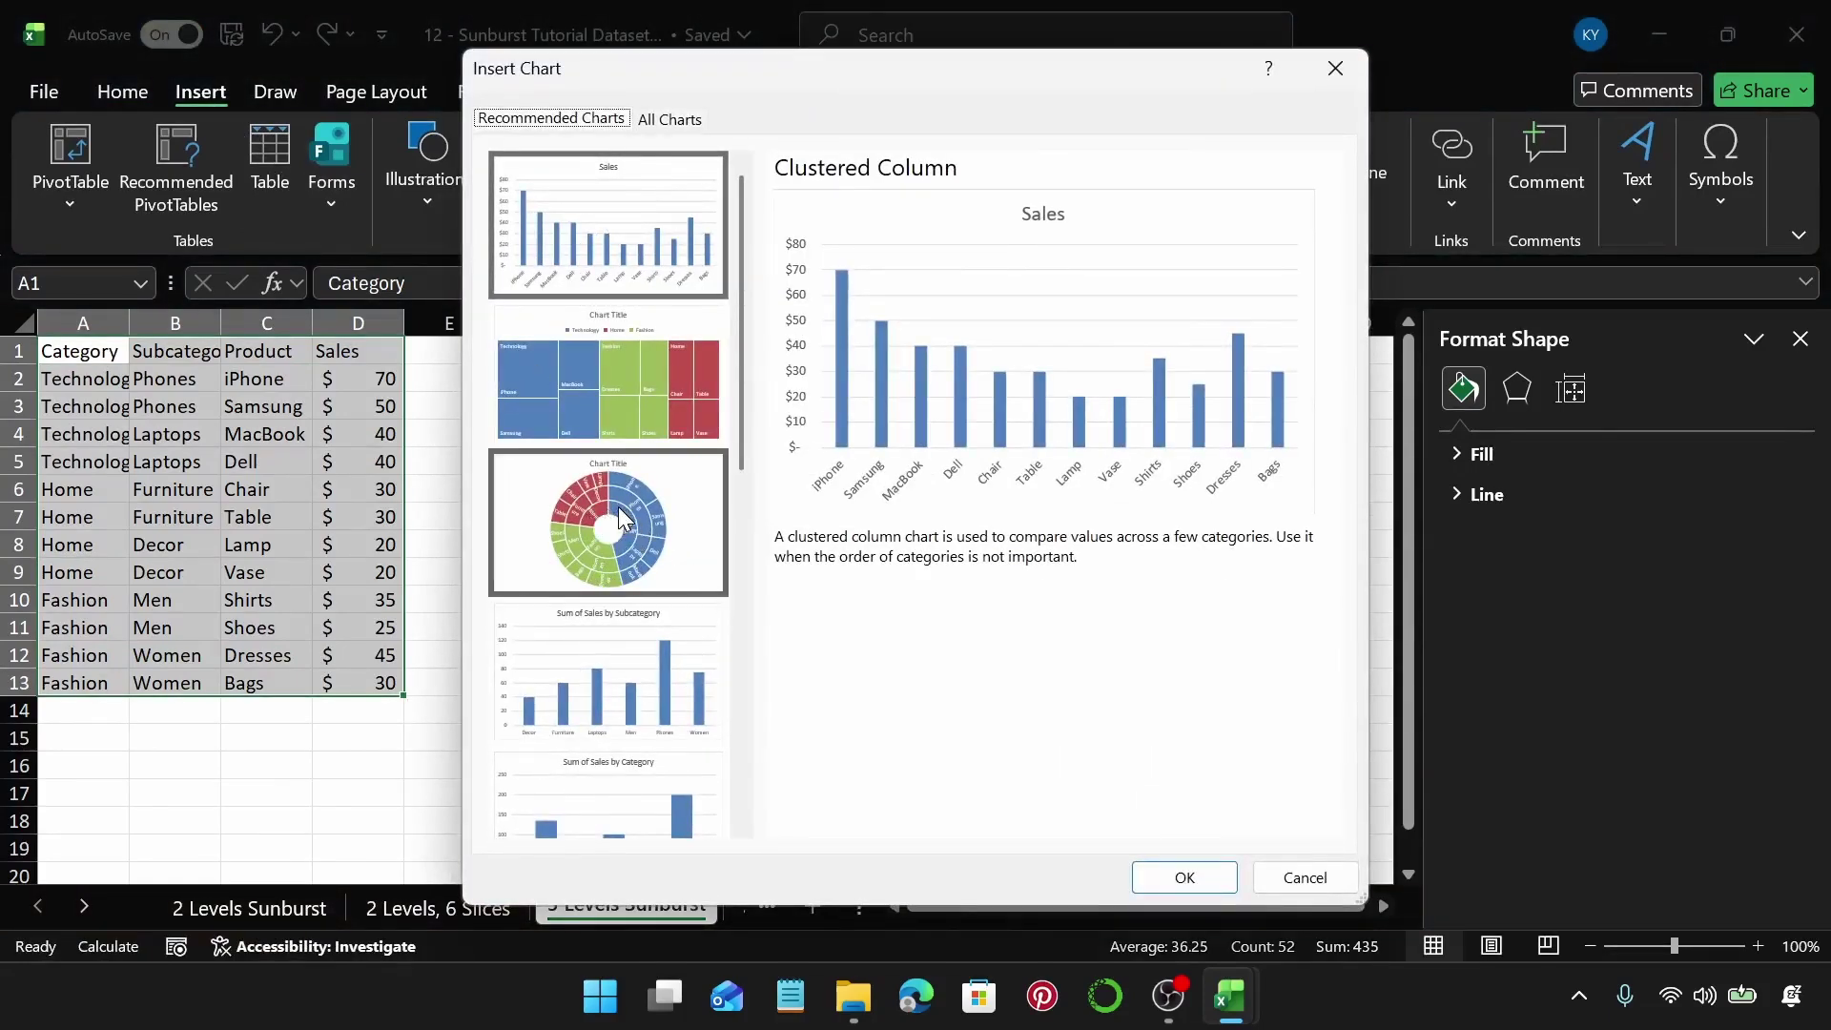
pyautogui.click(652, 548)
pyautogui.click(1147, 877)
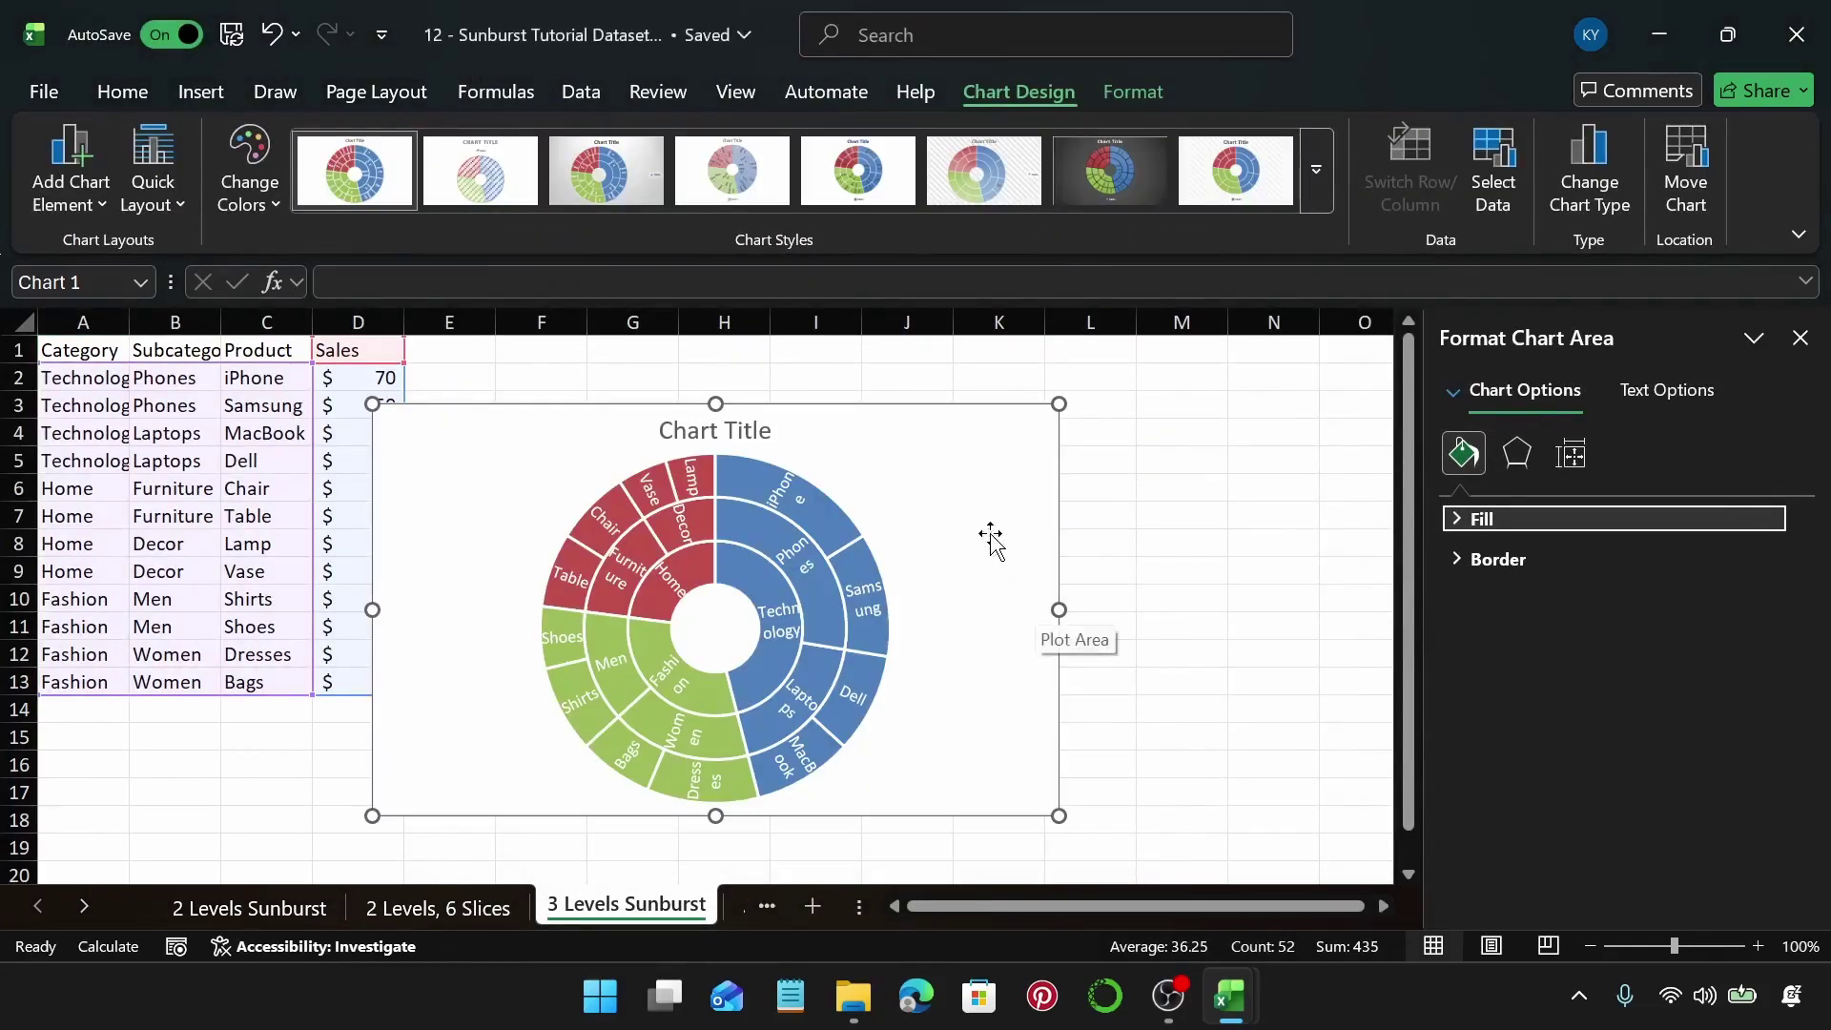
# Move the three-level sunburst chart clear of the data and enlarge it to span about columns E to L and rows 1 to 22
pyautogui.click(992, 541)
pyautogui.moveTo(940, 434); pyautogui.dragTo(1006, 384)
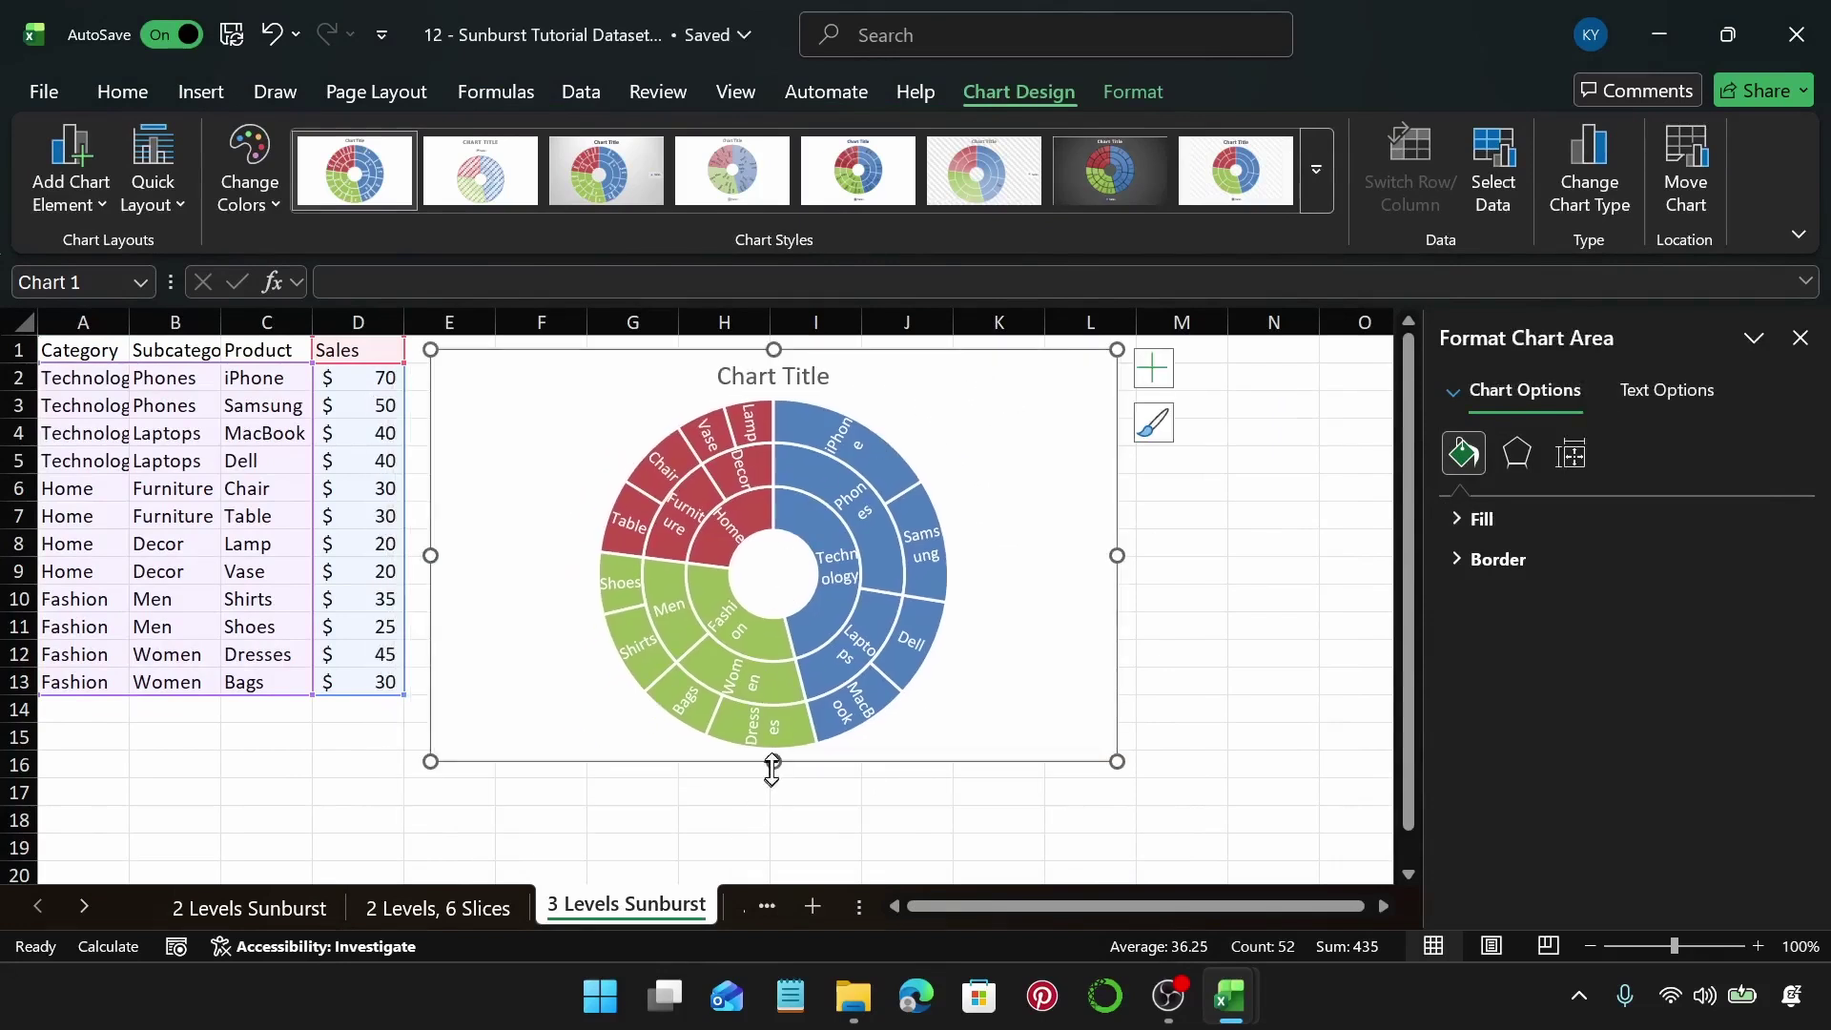
pyautogui.moveTo(772, 768); pyautogui.dragTo(772, 842)
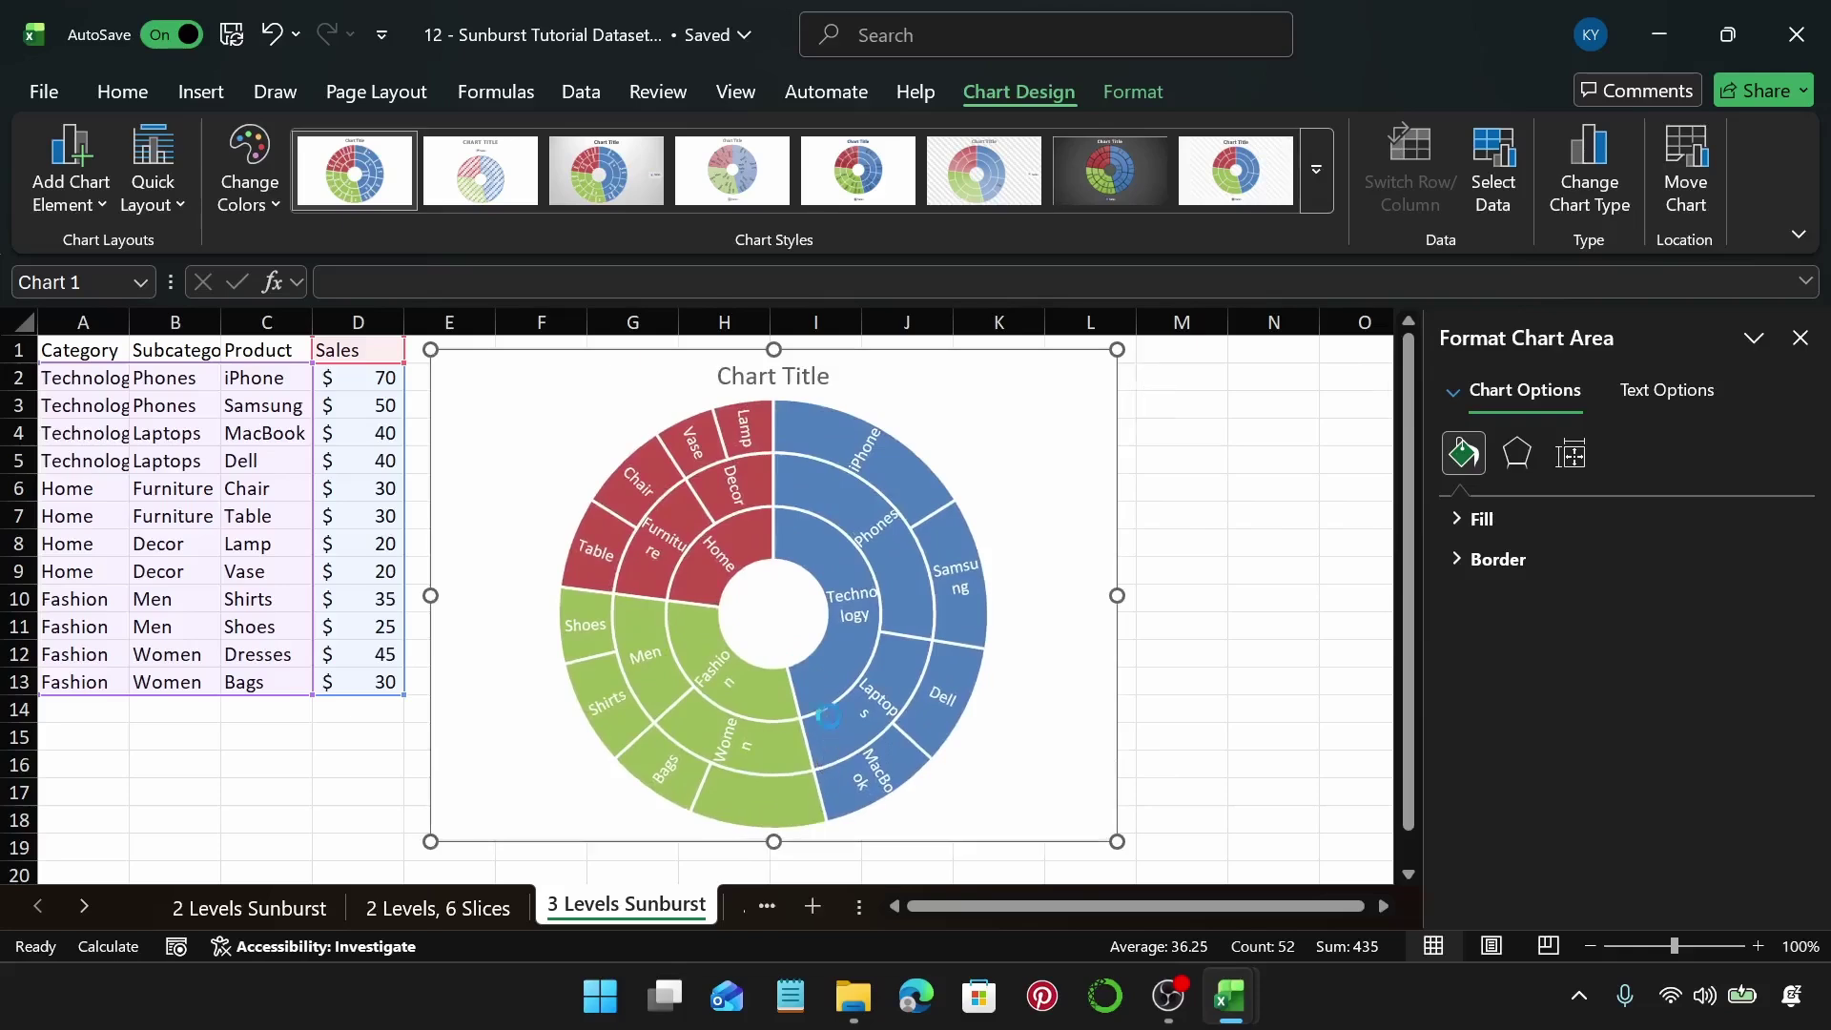
pyautogui.scroll(-3, 820, 715)
pyautogui.scroll(2, 417, 584)
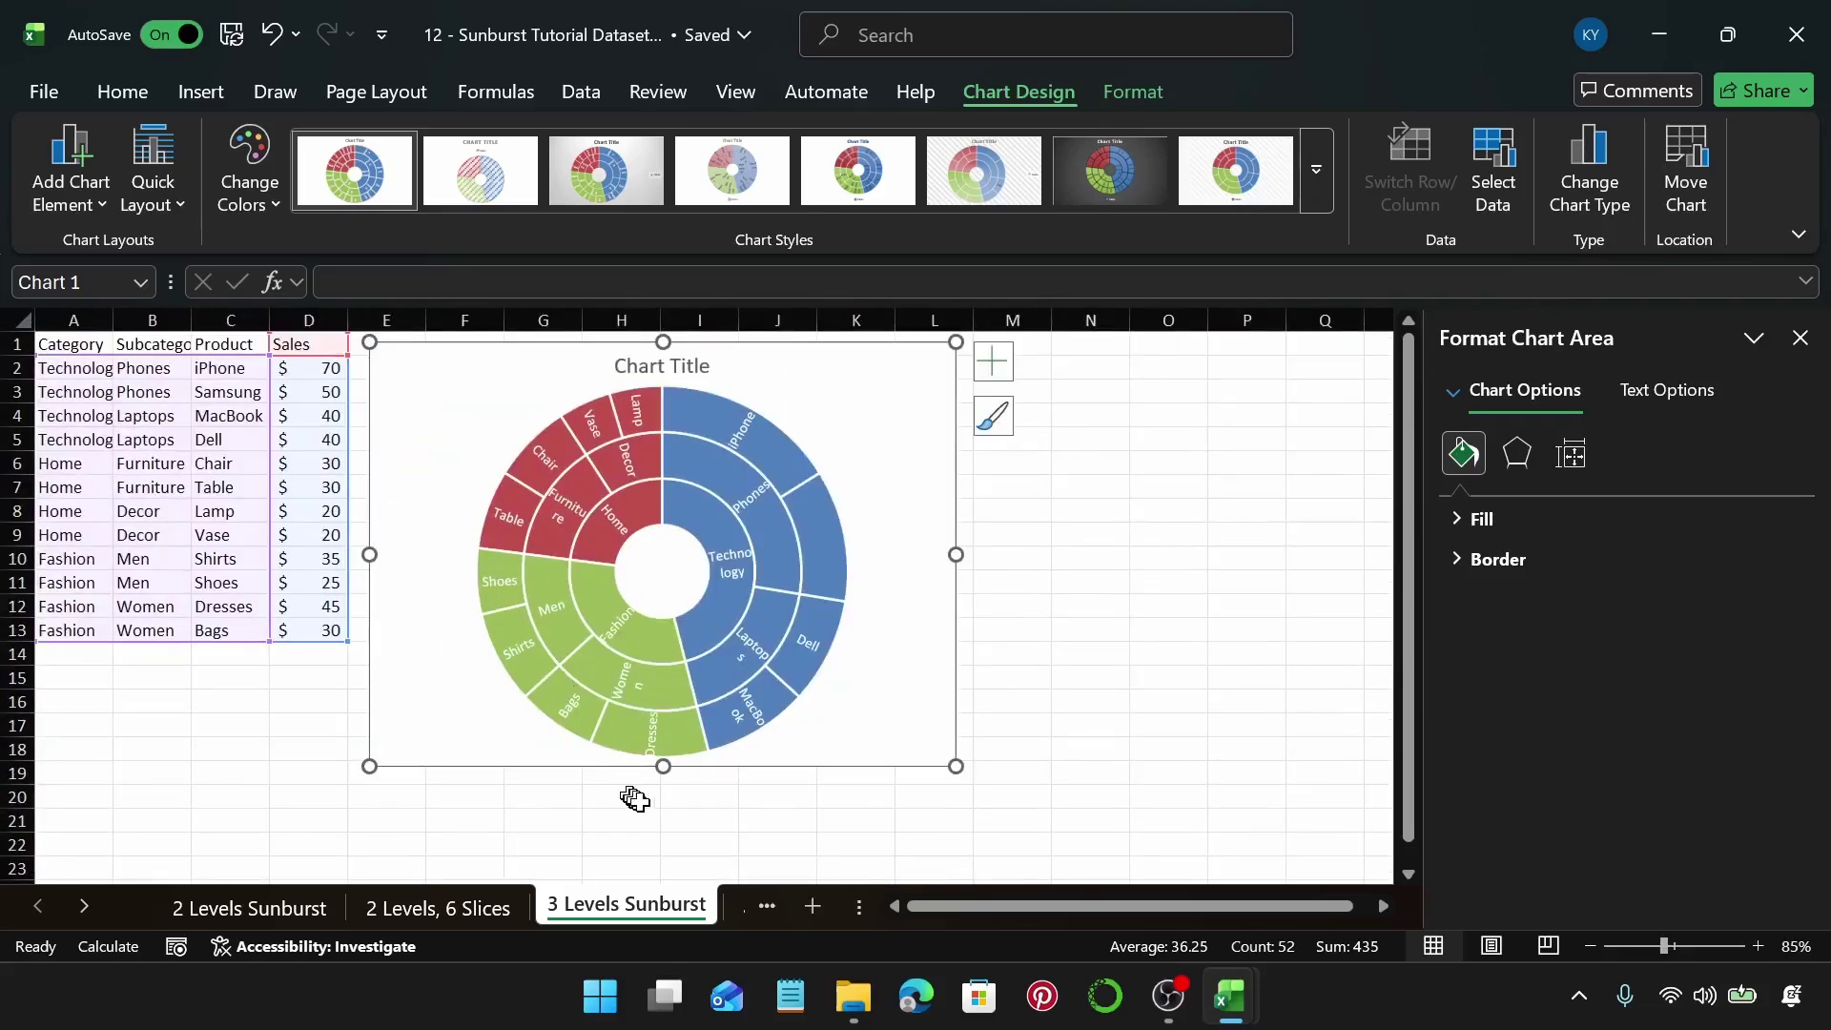
pyautogui.moveTo(663, 766); pyautogui.dragTo(660, 846)
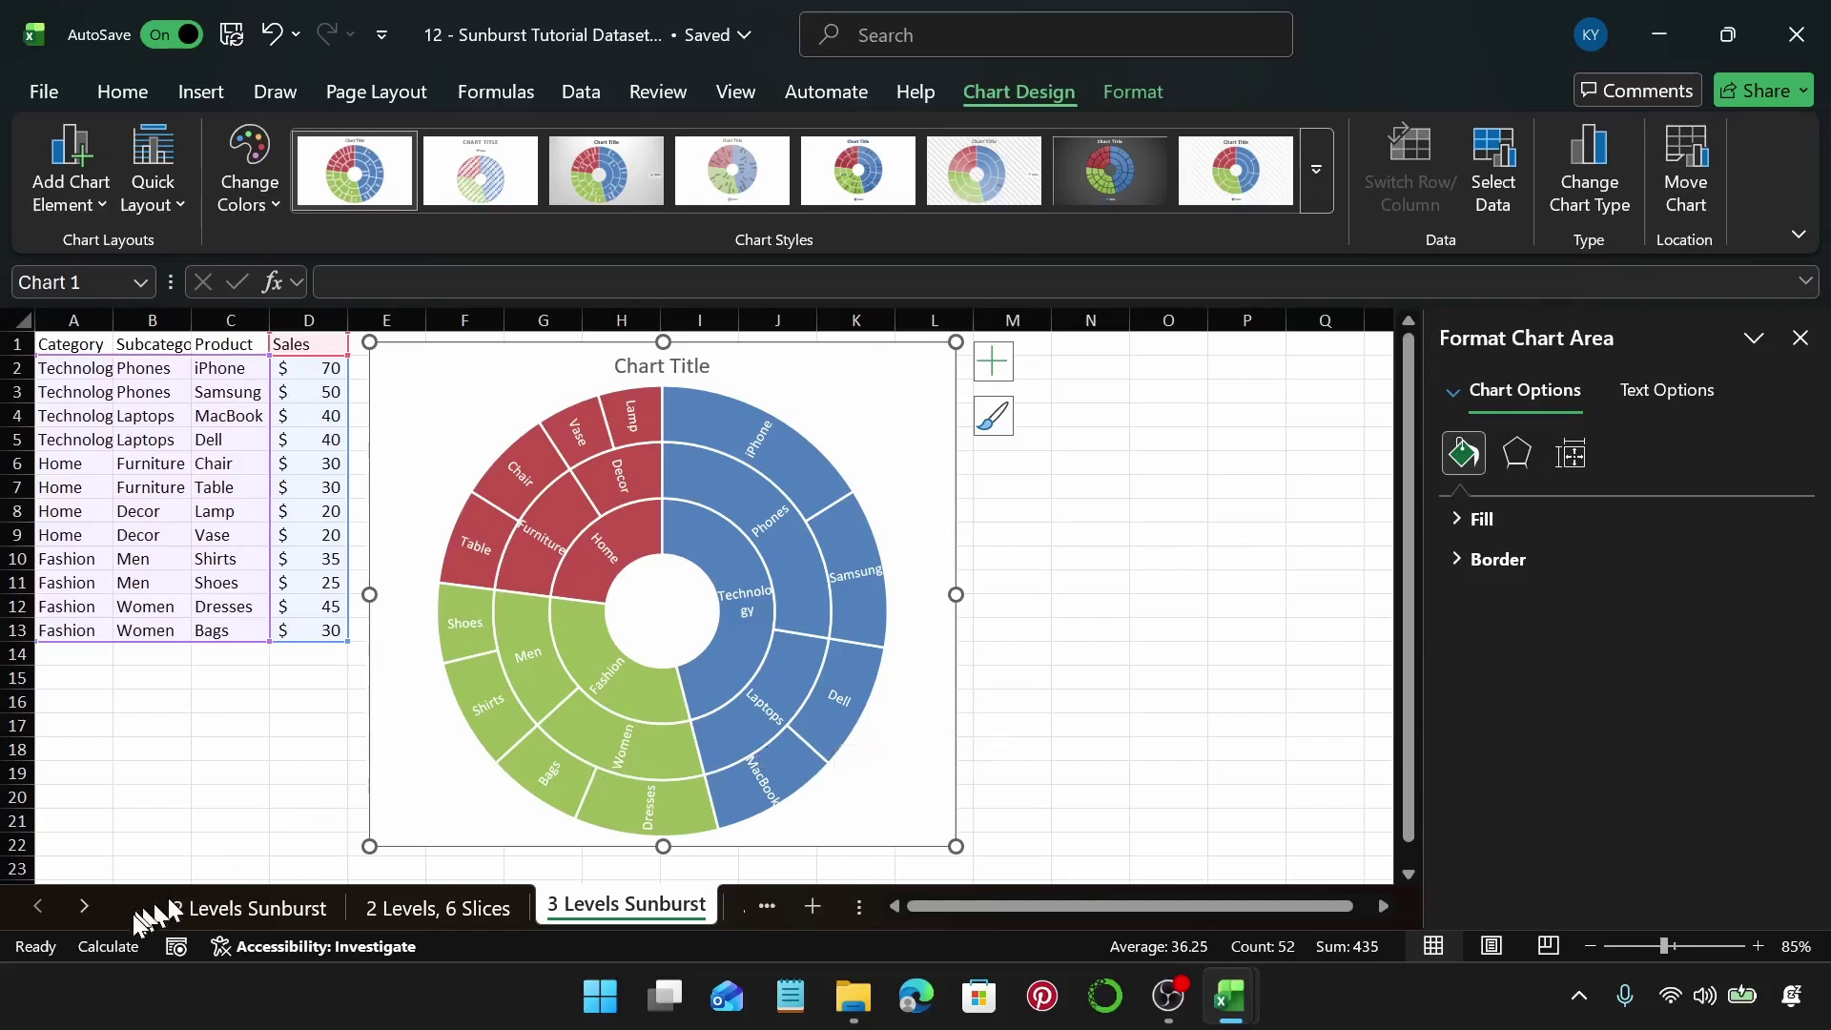
# On the "4 Levels Sunburst" sheet, insert a sunburst chart from the data in A1:E8
pyautogui.click(83, 892)
pyautogui.click(83, 892)
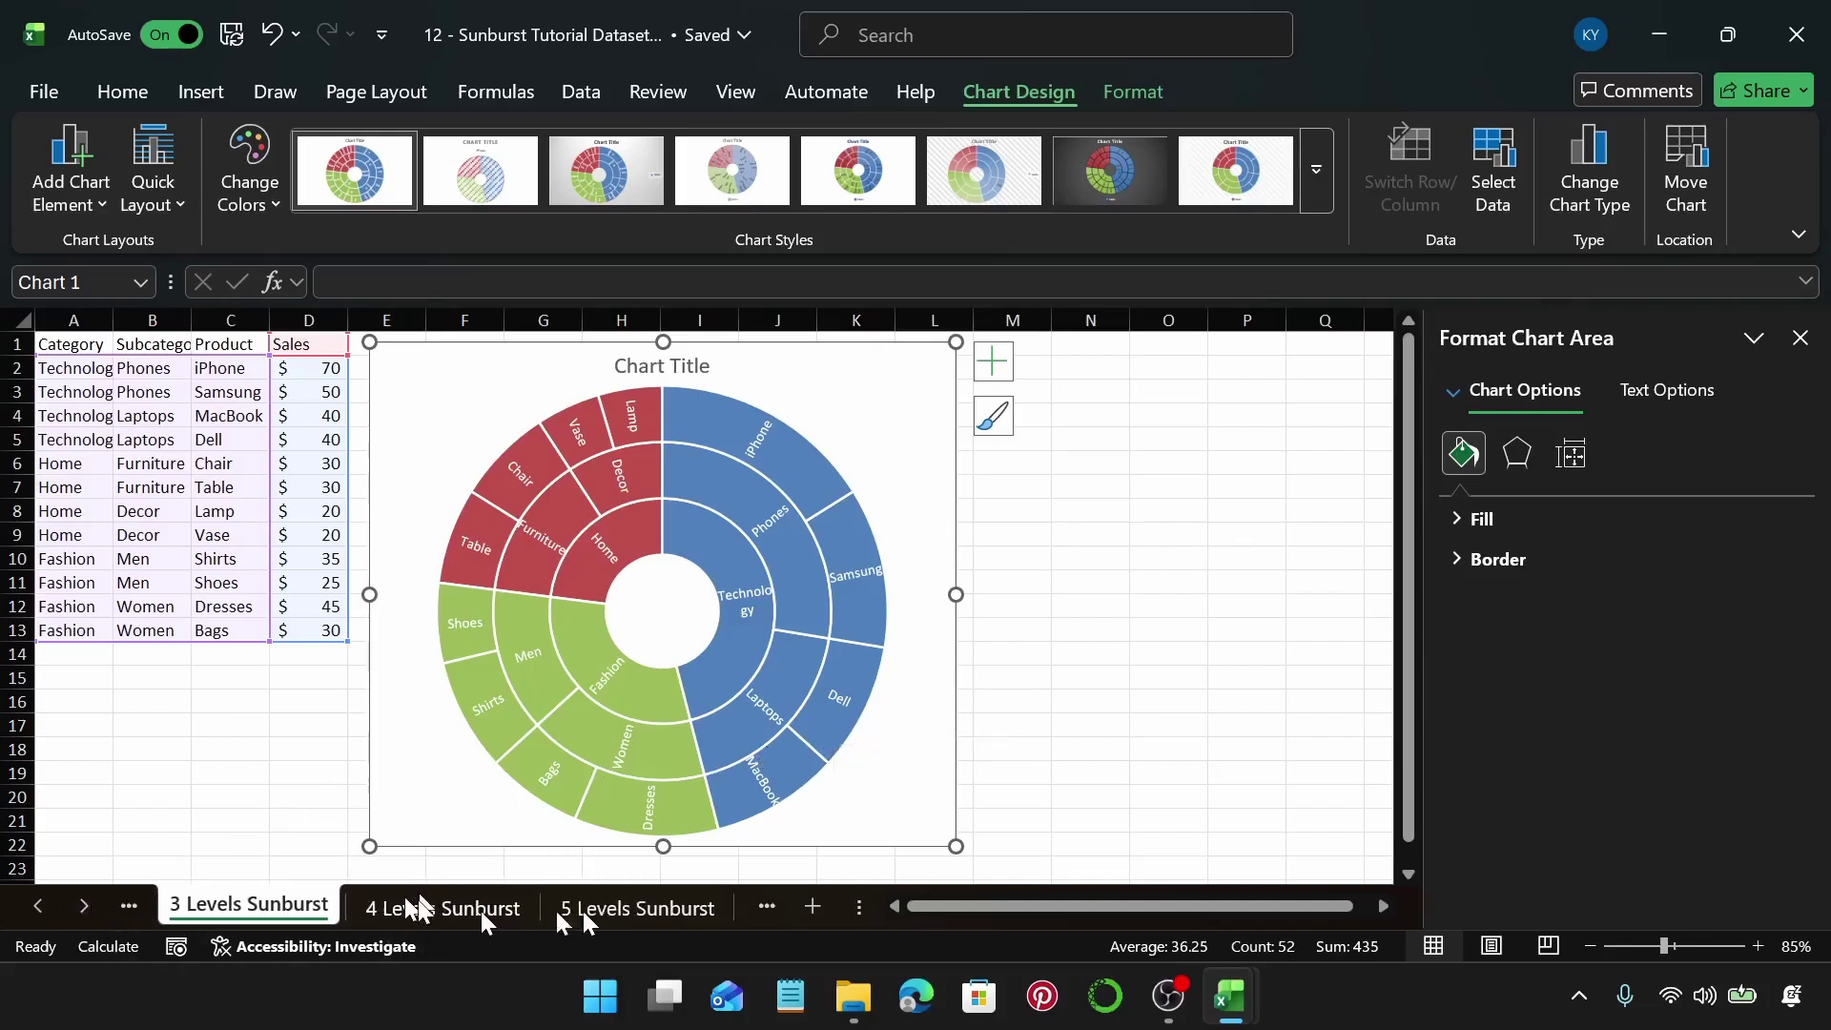
pyautogui.click(82, 918)
pyautogui.click(250, 911)
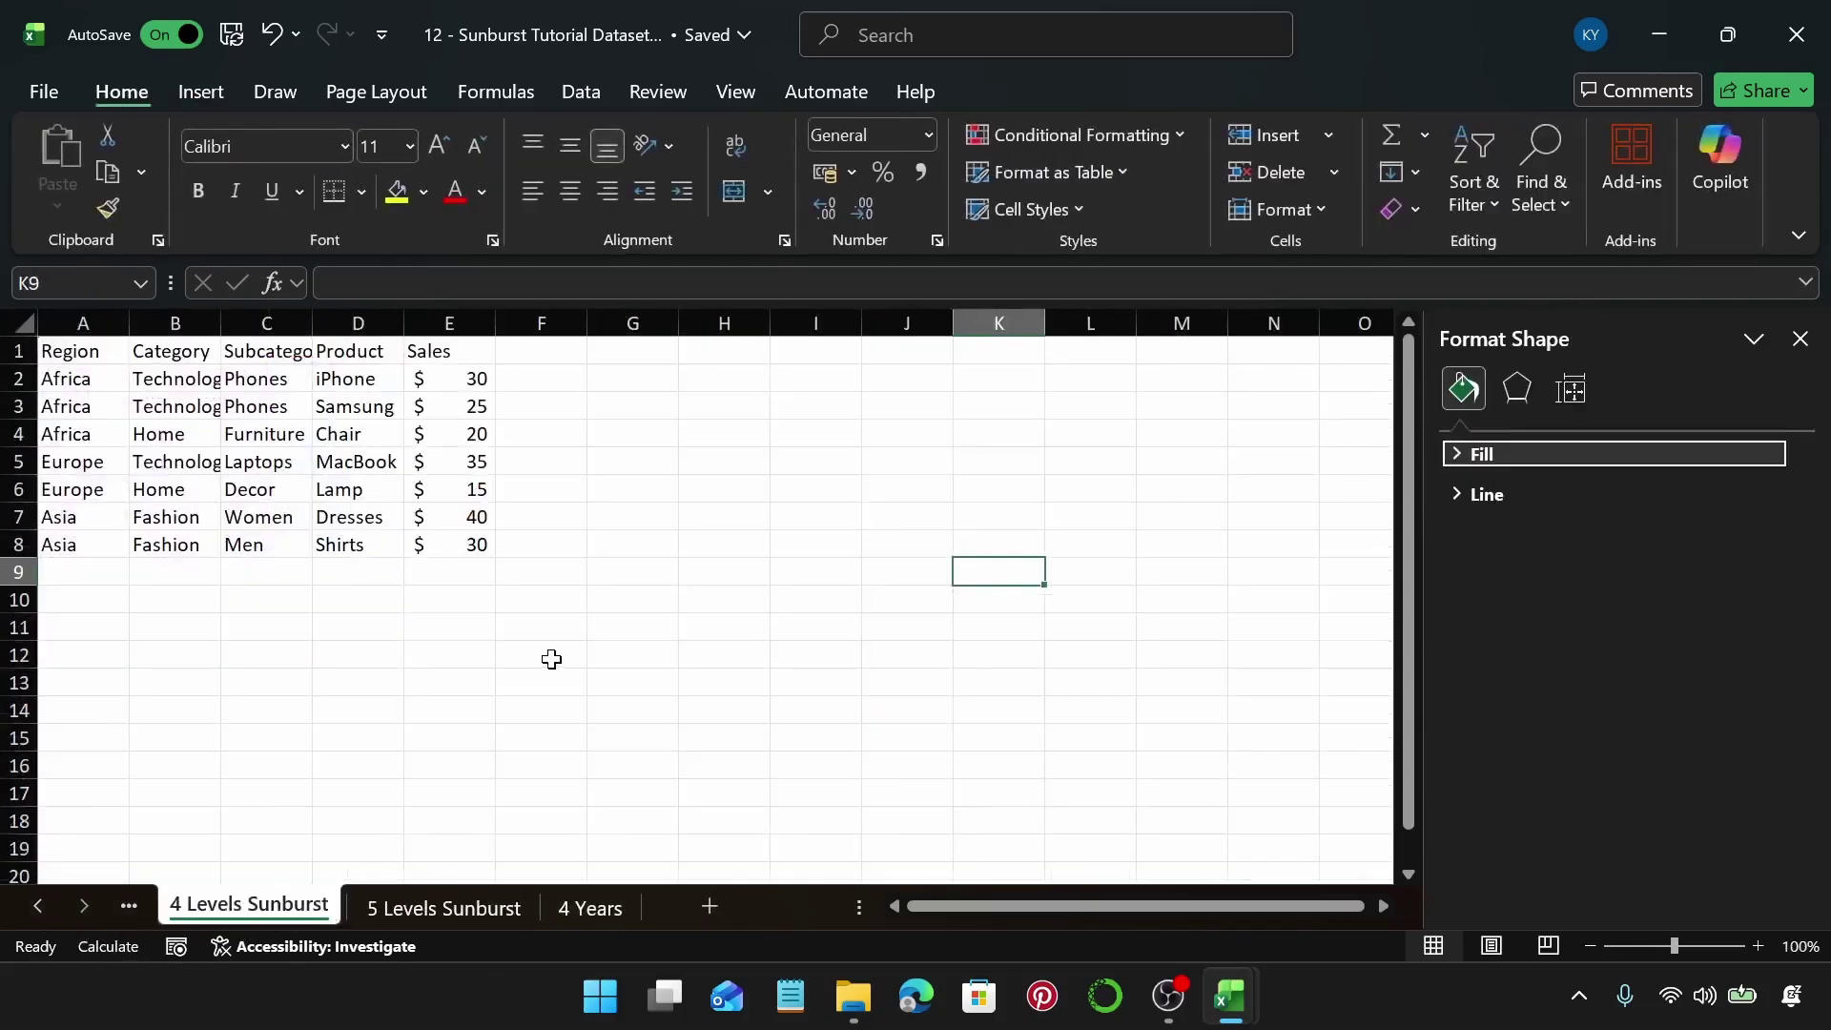
pyautogui.click(77, 357)
pyautogui.hotkey('ctrl', 'a')
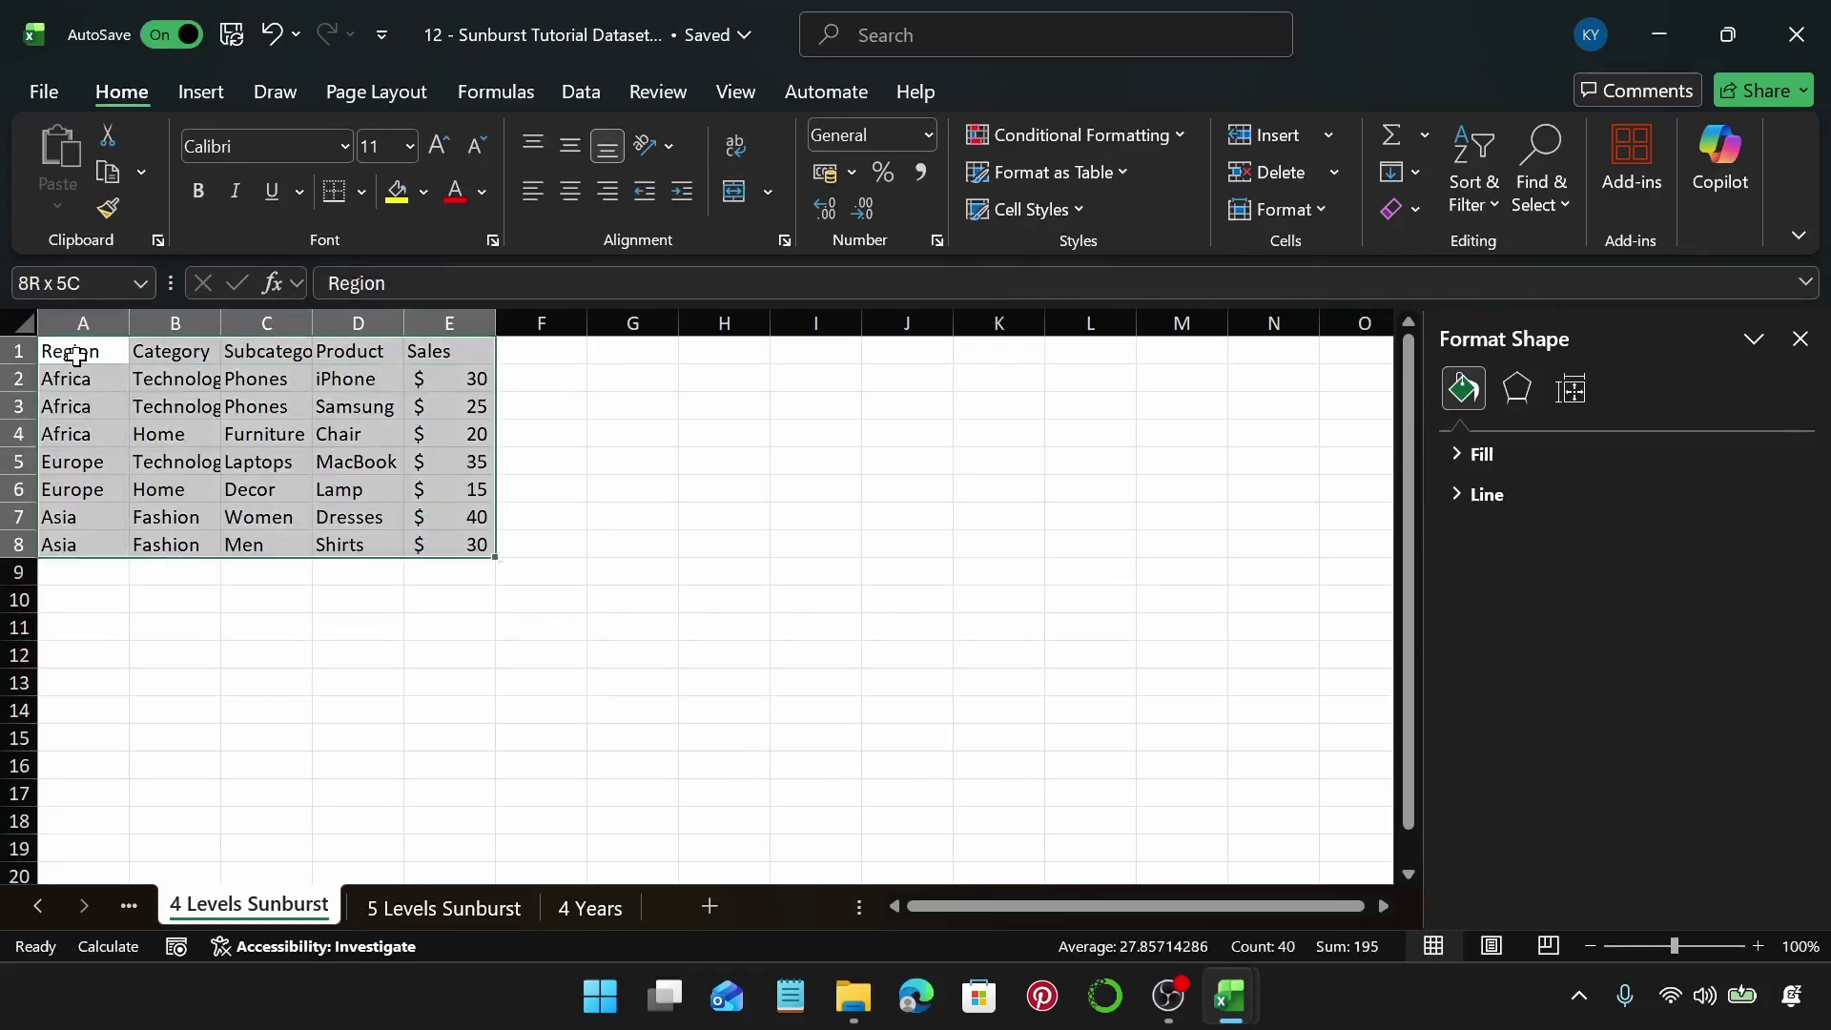
pyautogui.click(208, 91)
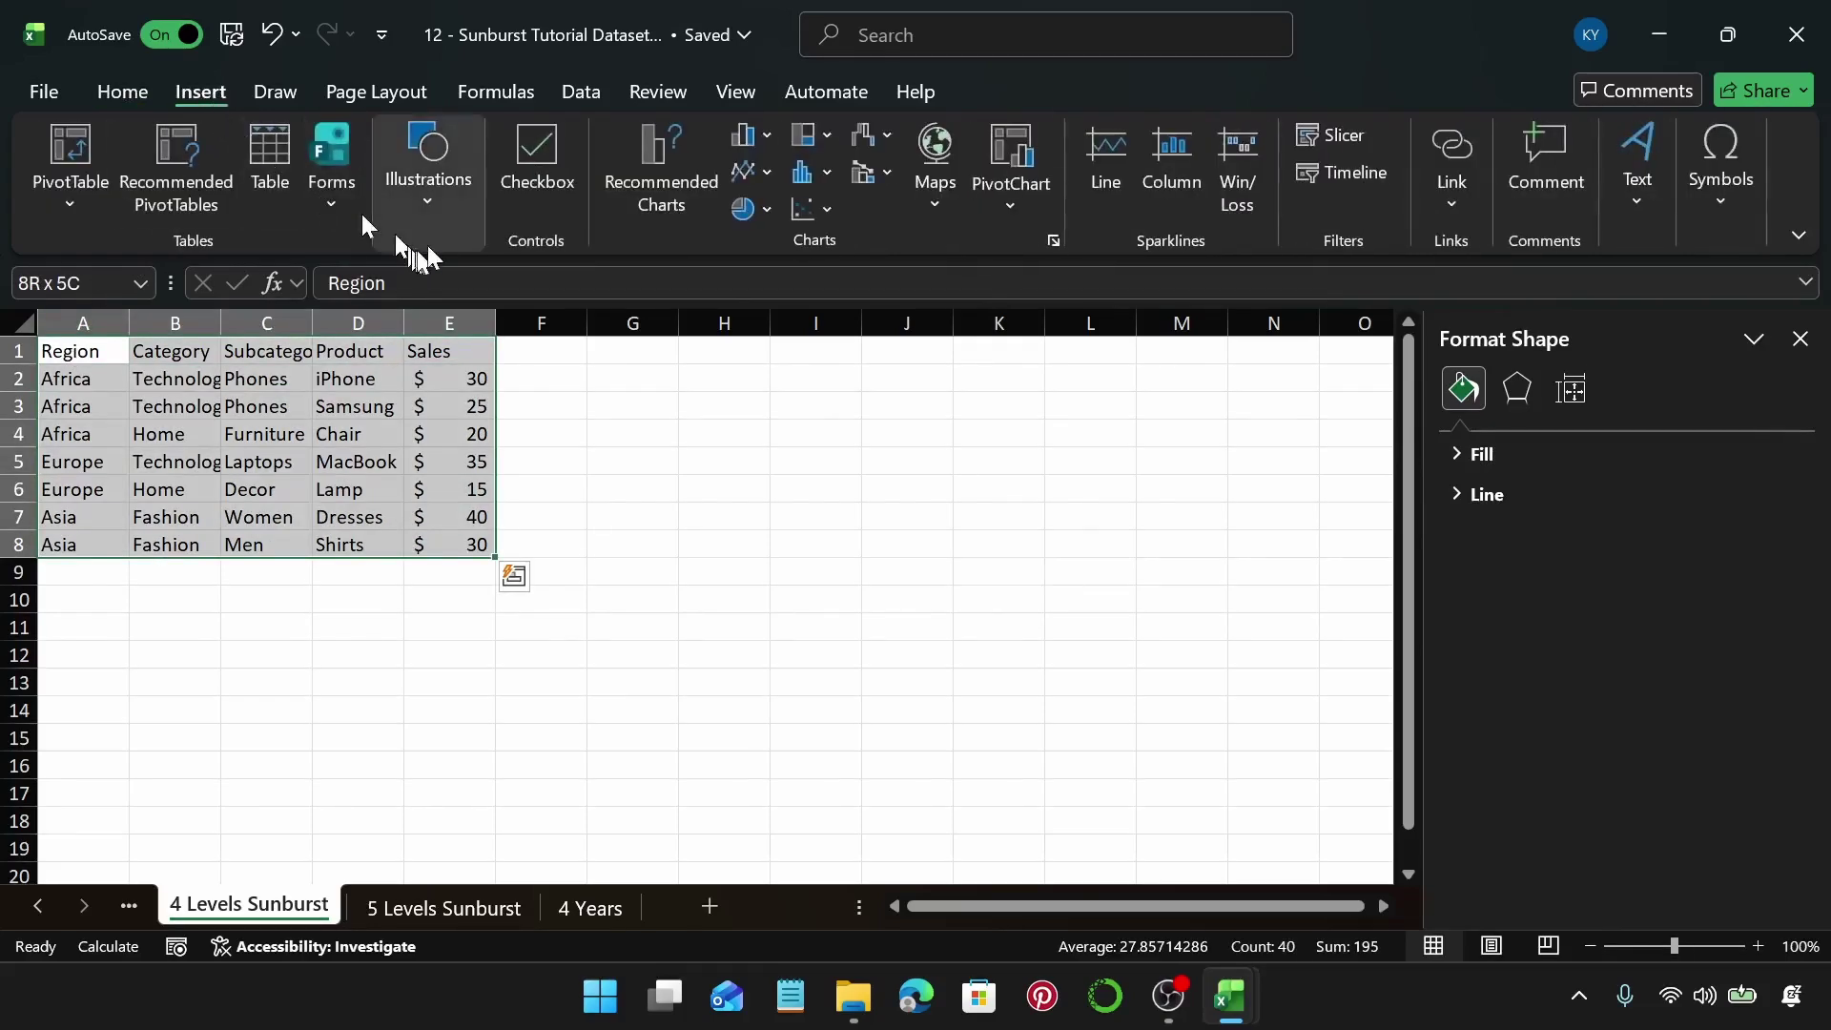
pyautogui.click(685, 166)
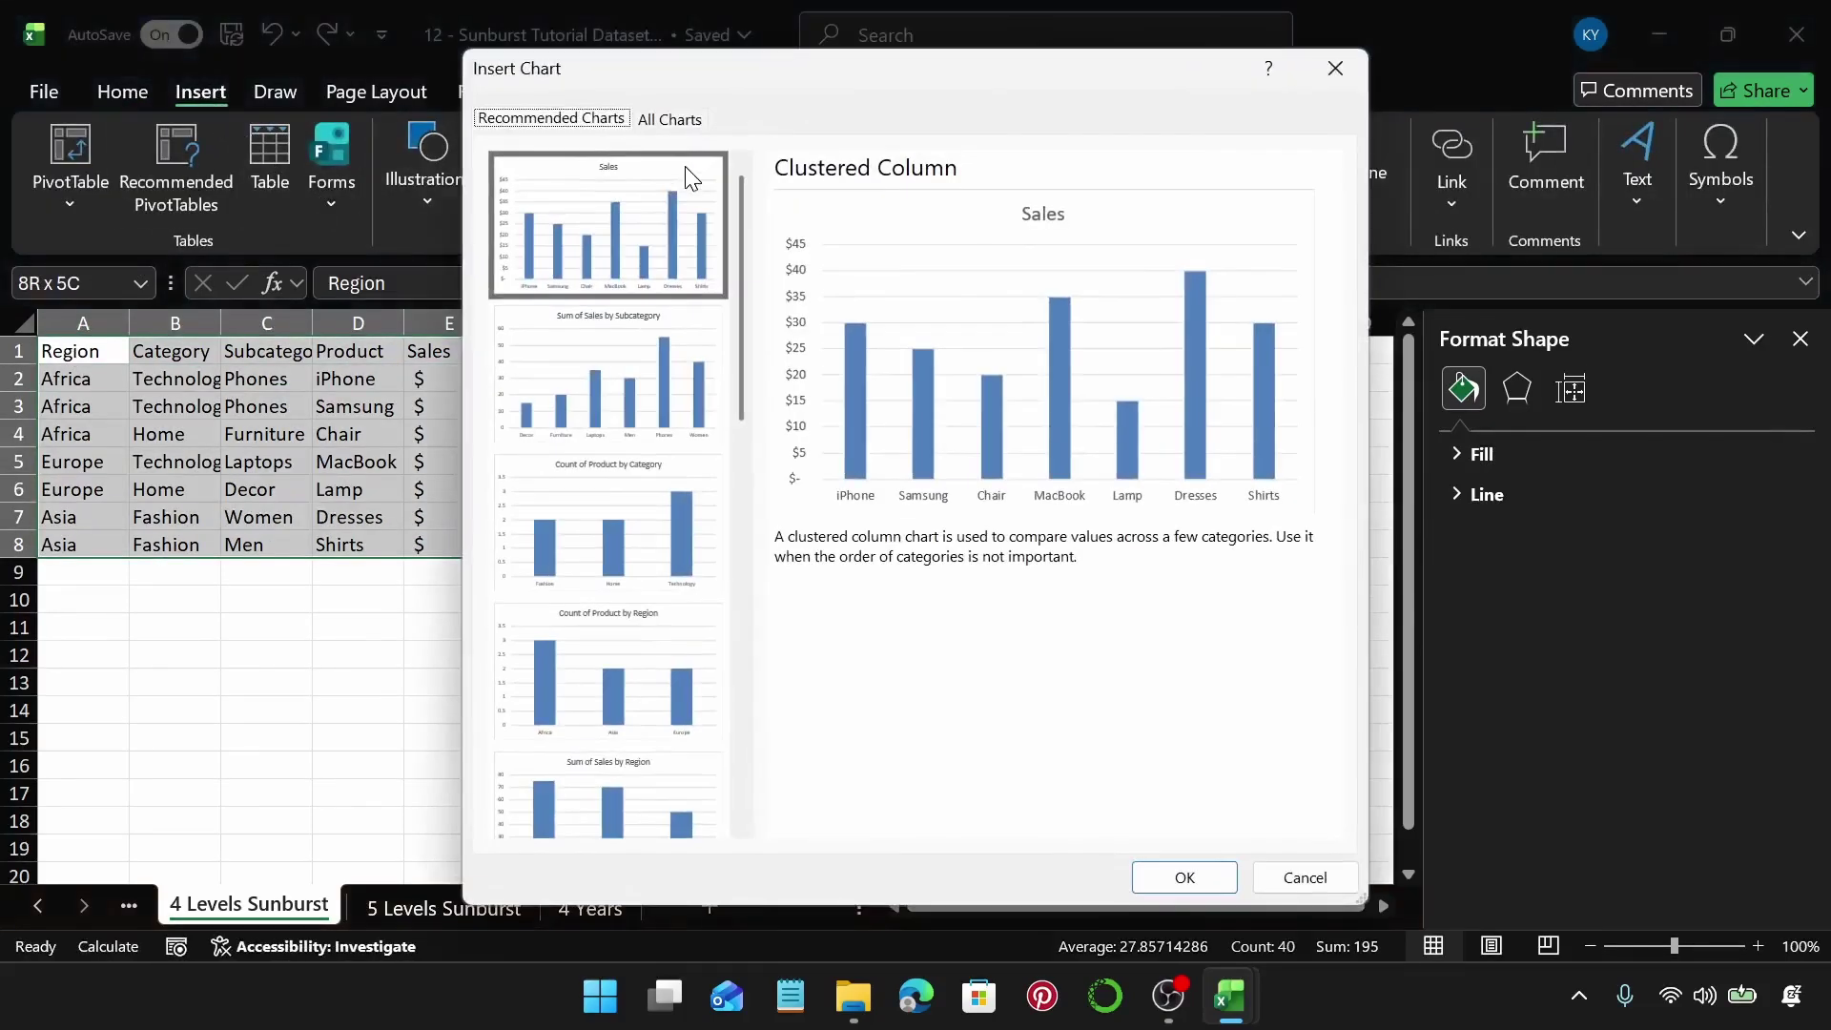
pyautogui.click(672, 119)
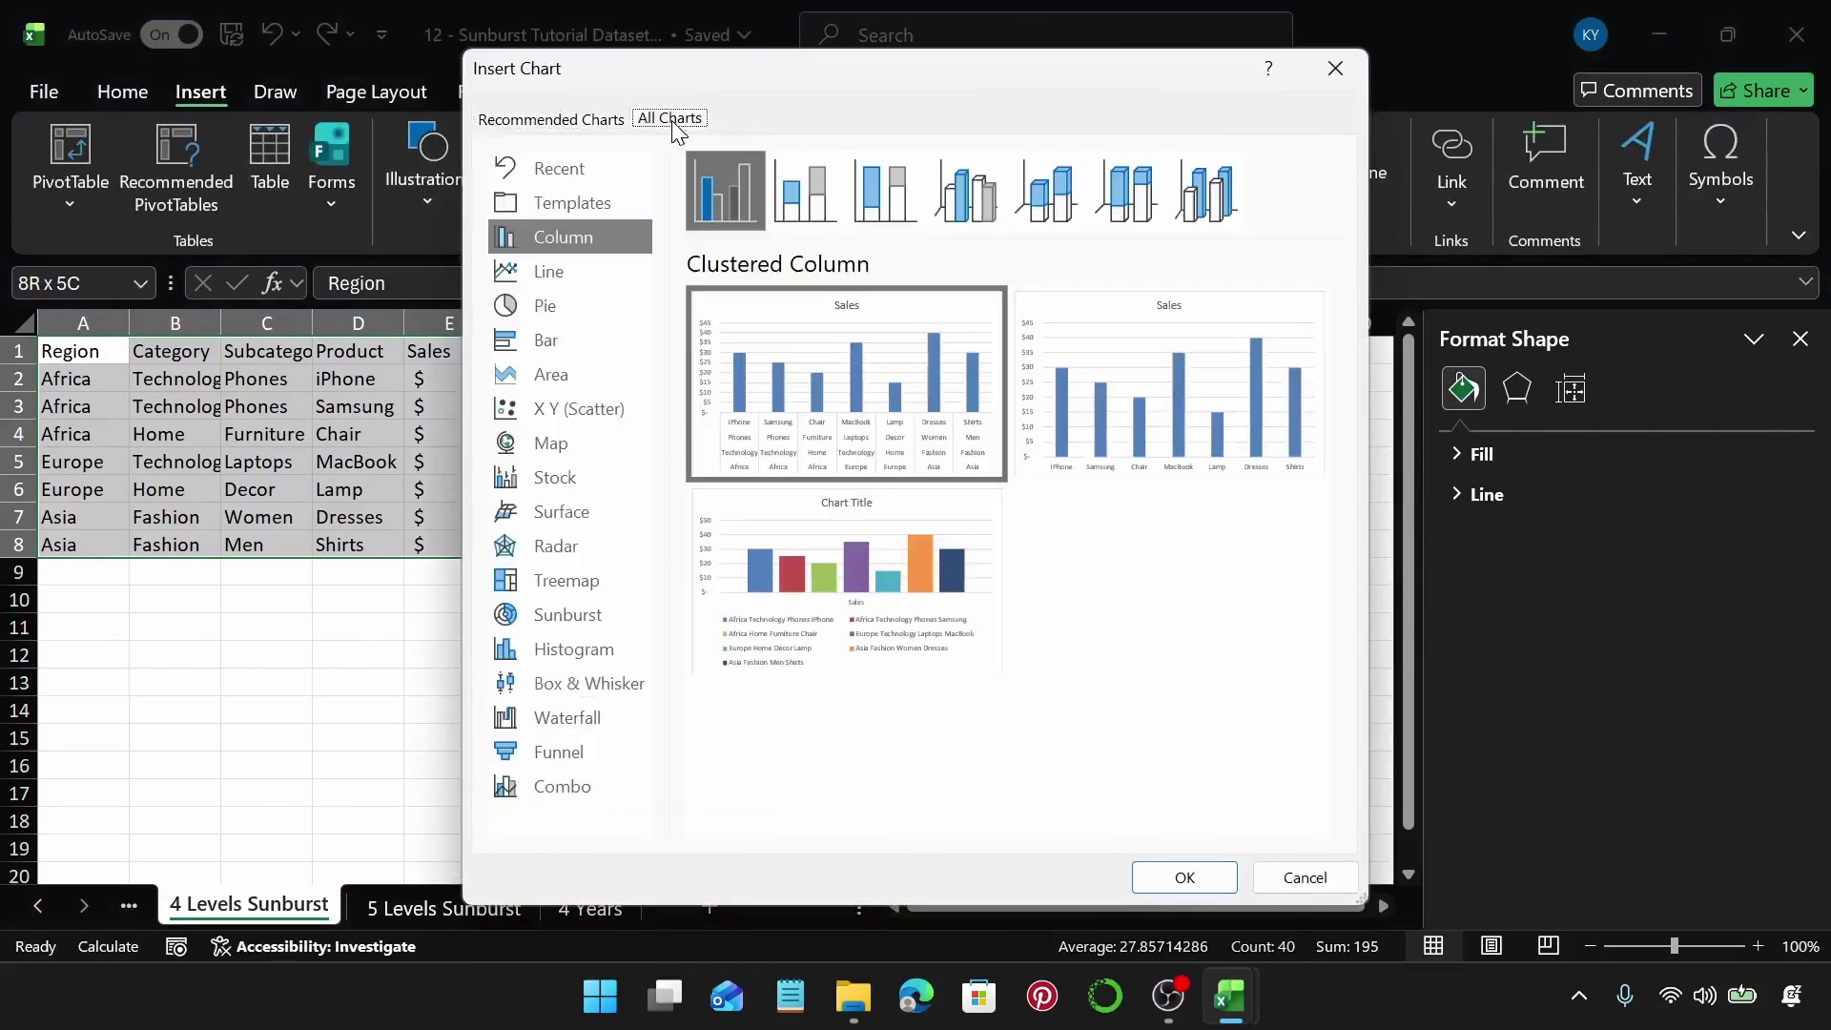
pyautogui.click(572, 615)
pyautogui.click(1186, 877)
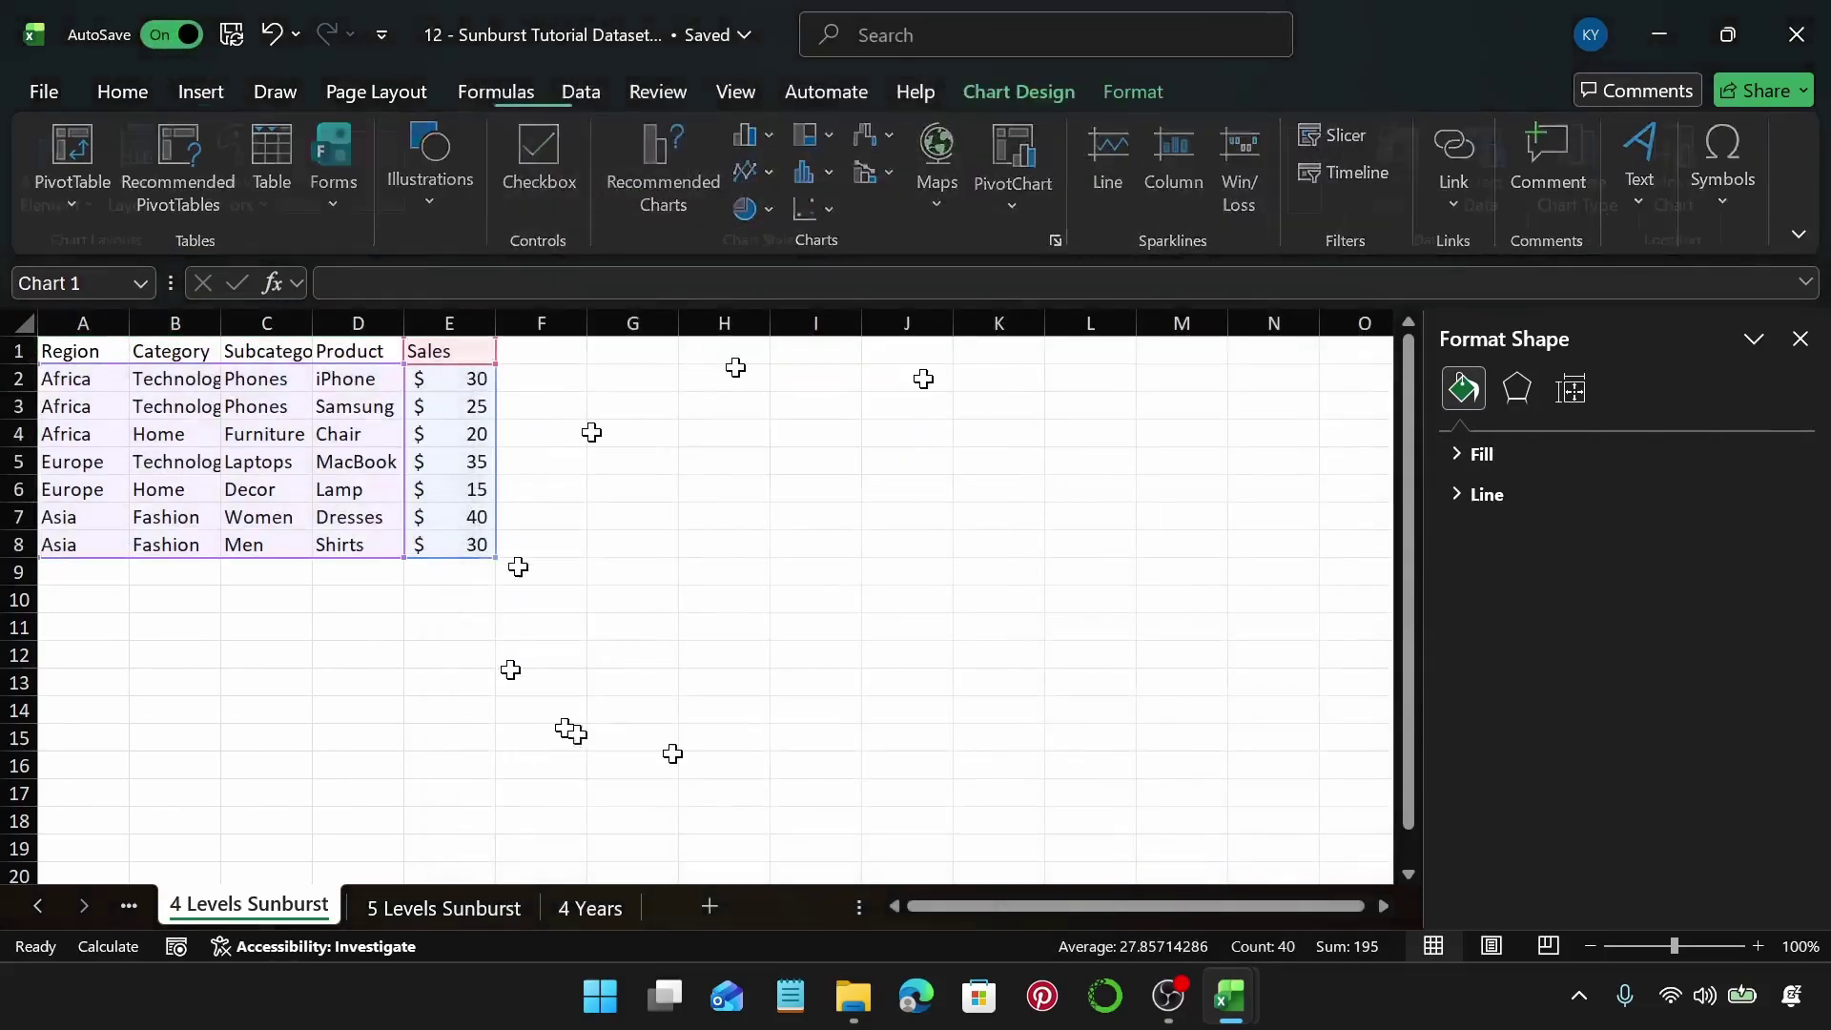
# Enlarge the four-level sunburst chart to span about columns D to P and rows 3 to 27
pyautogui.scroll(-1, 924, 594)
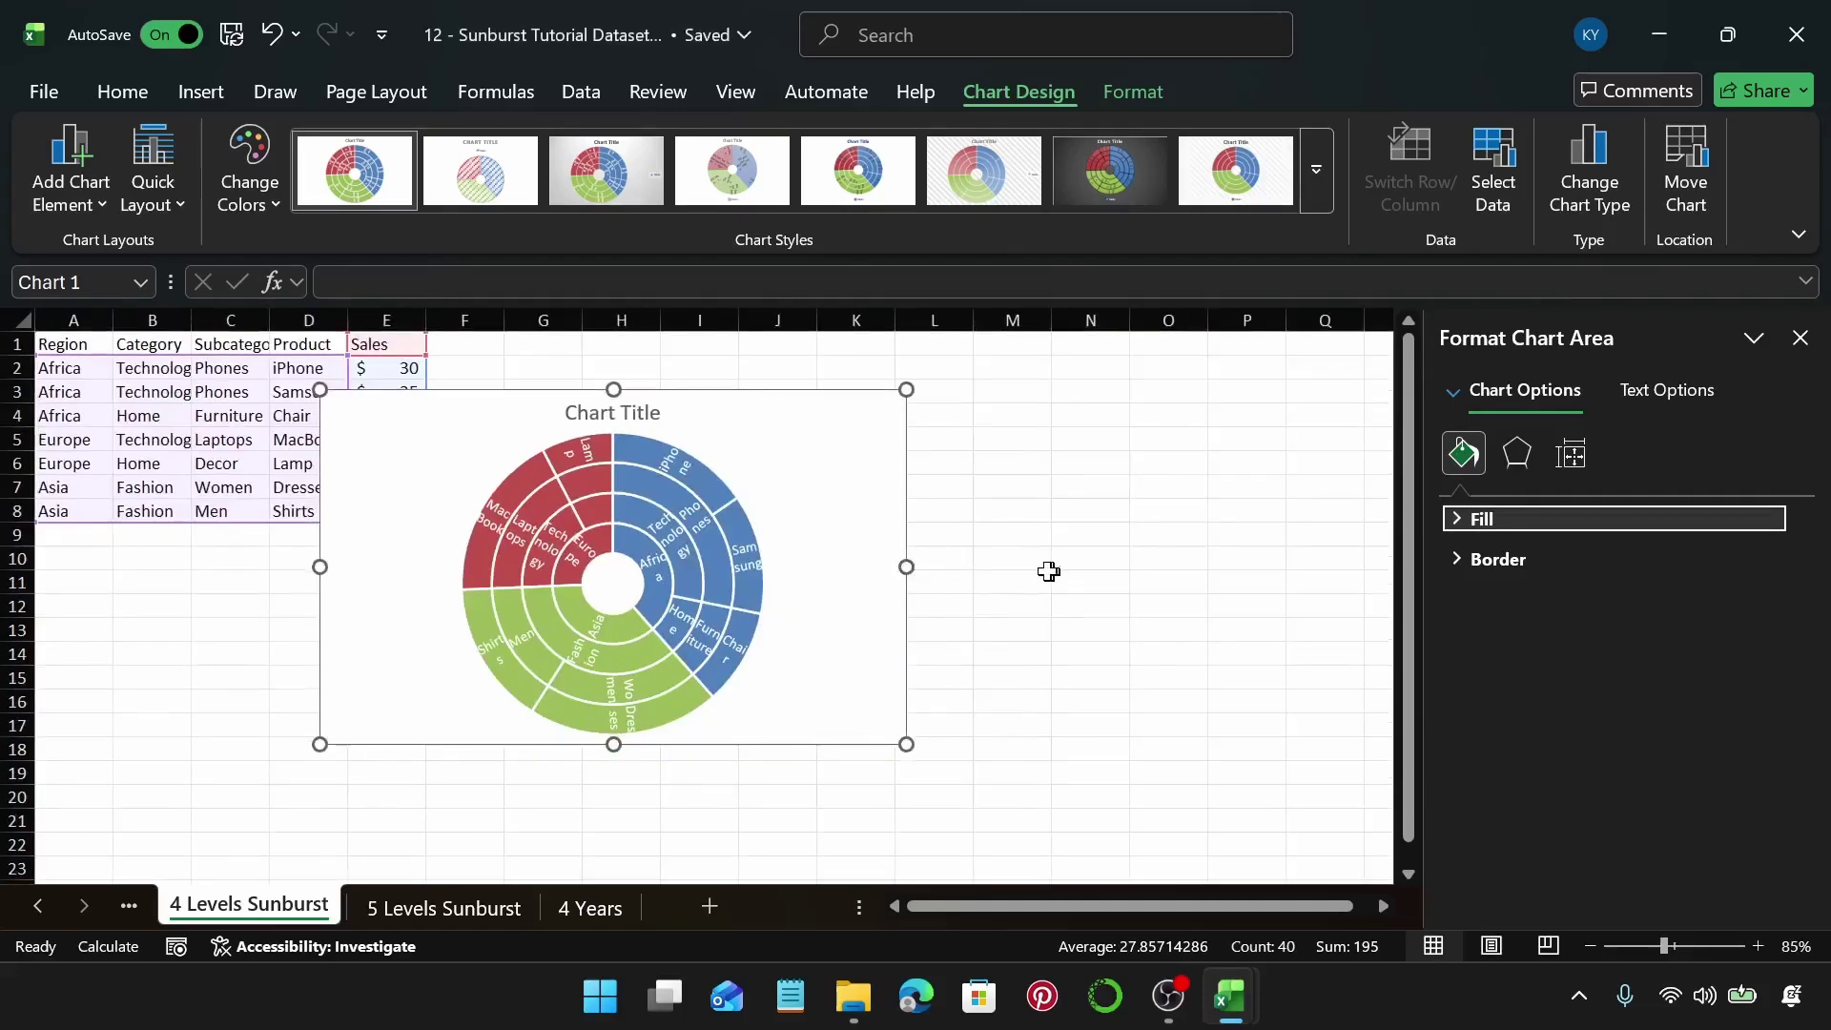
pyautogui.moveTo(908, 573); pyautogui.dragTo(1126, 571)
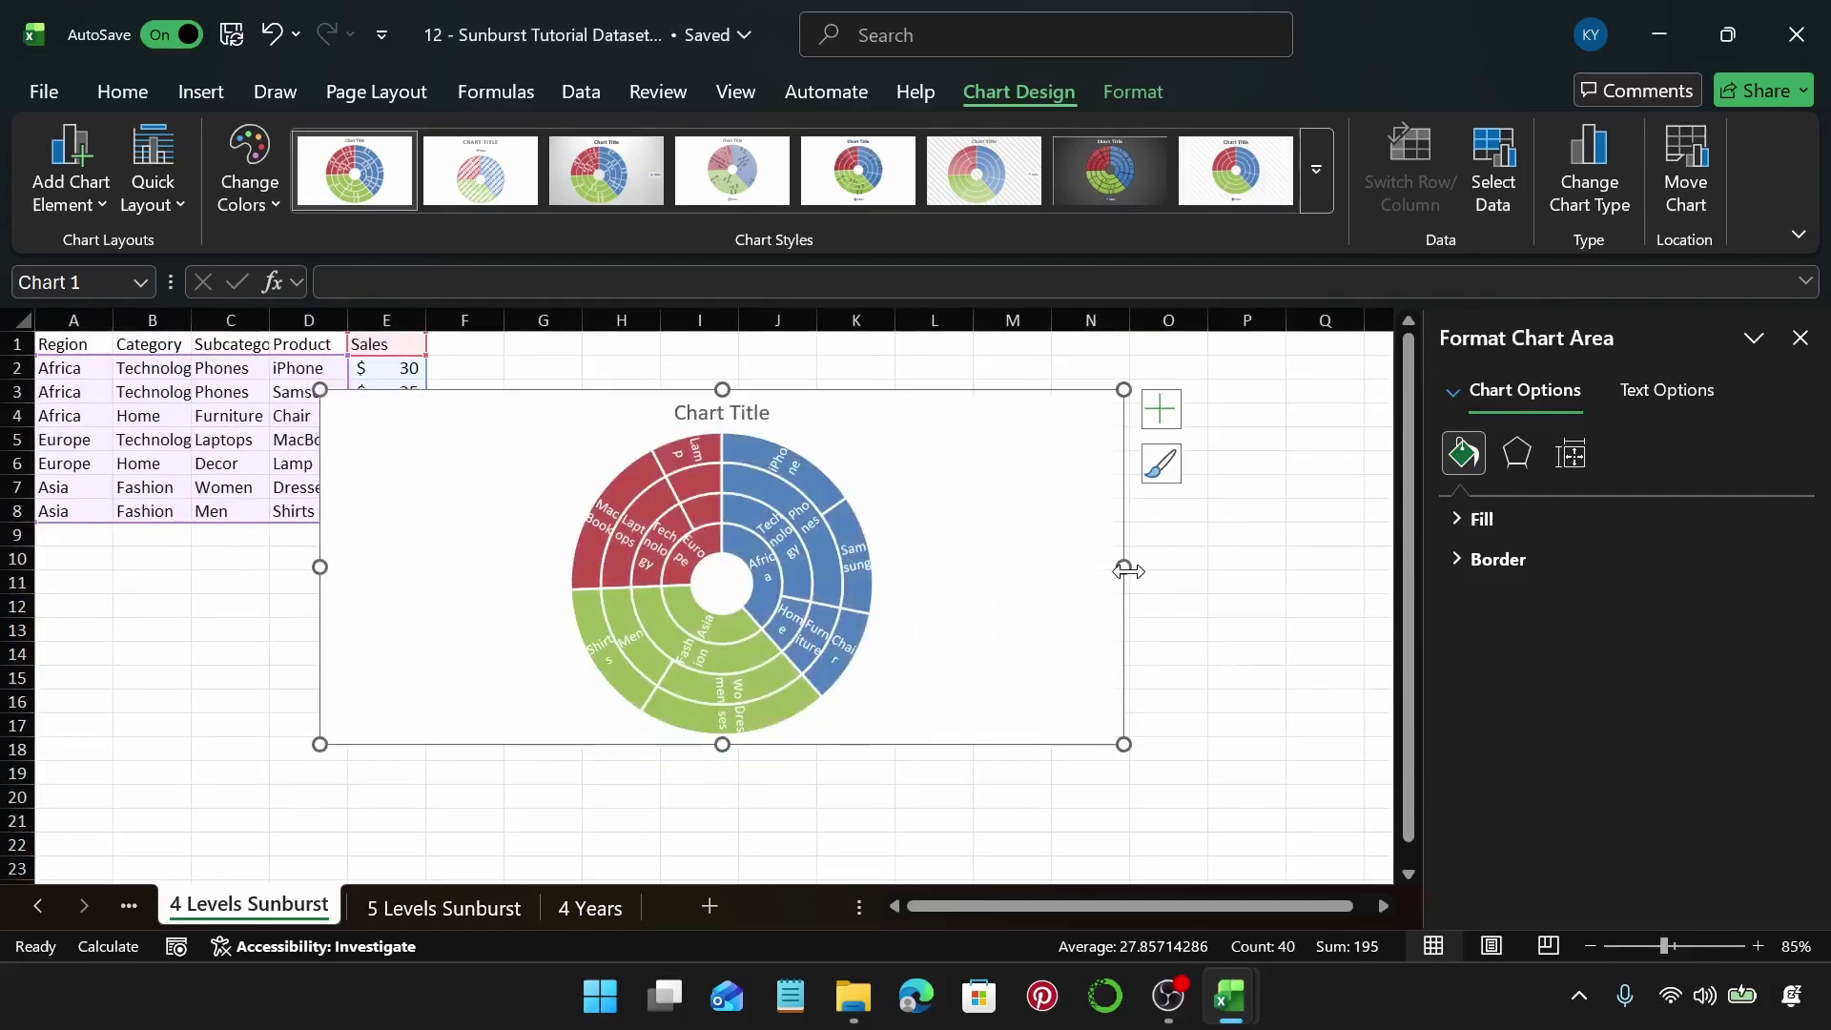
pyautogui.moveTo(722, 746); pyautogui.dragTo(730, 845)
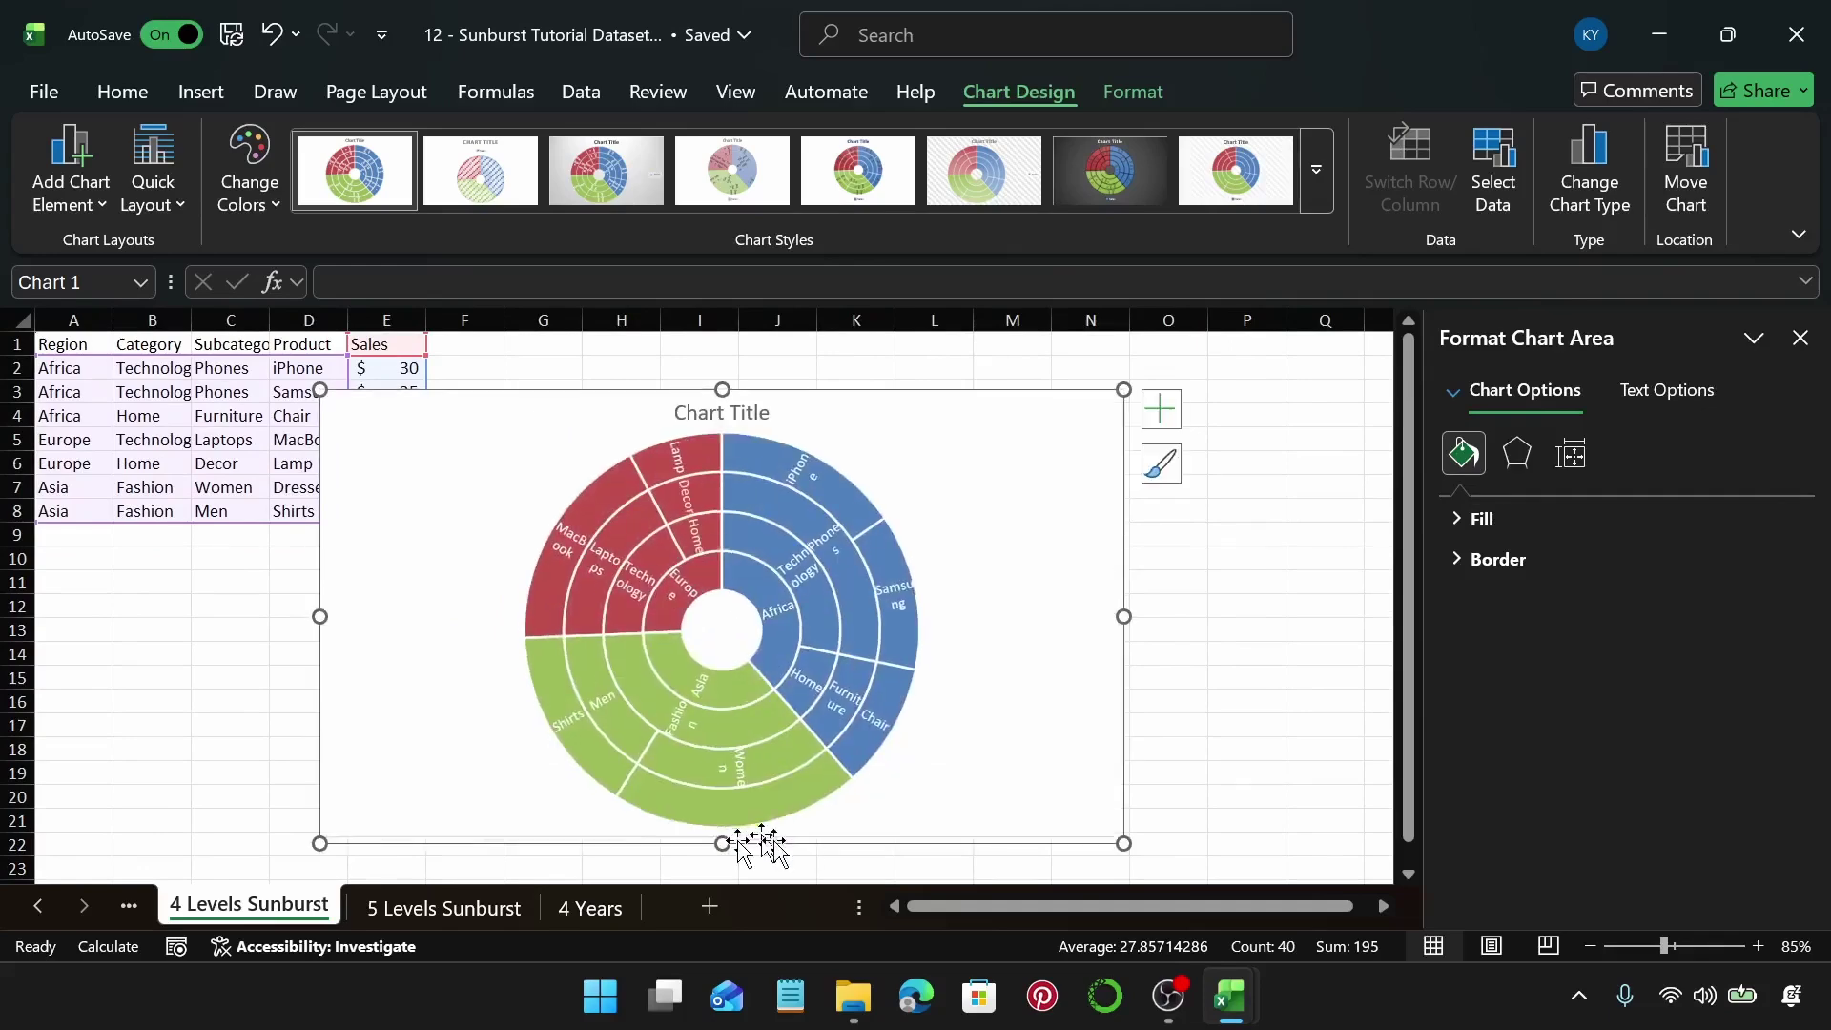
pyautogui.scroll(-1, 872, 800)
pyautogui.moveTo(918, 556); pyautogui.dragTo(1023, 559)
pyautogui.moveTo(640, 738); pyautogui.dragTo(646, 843)
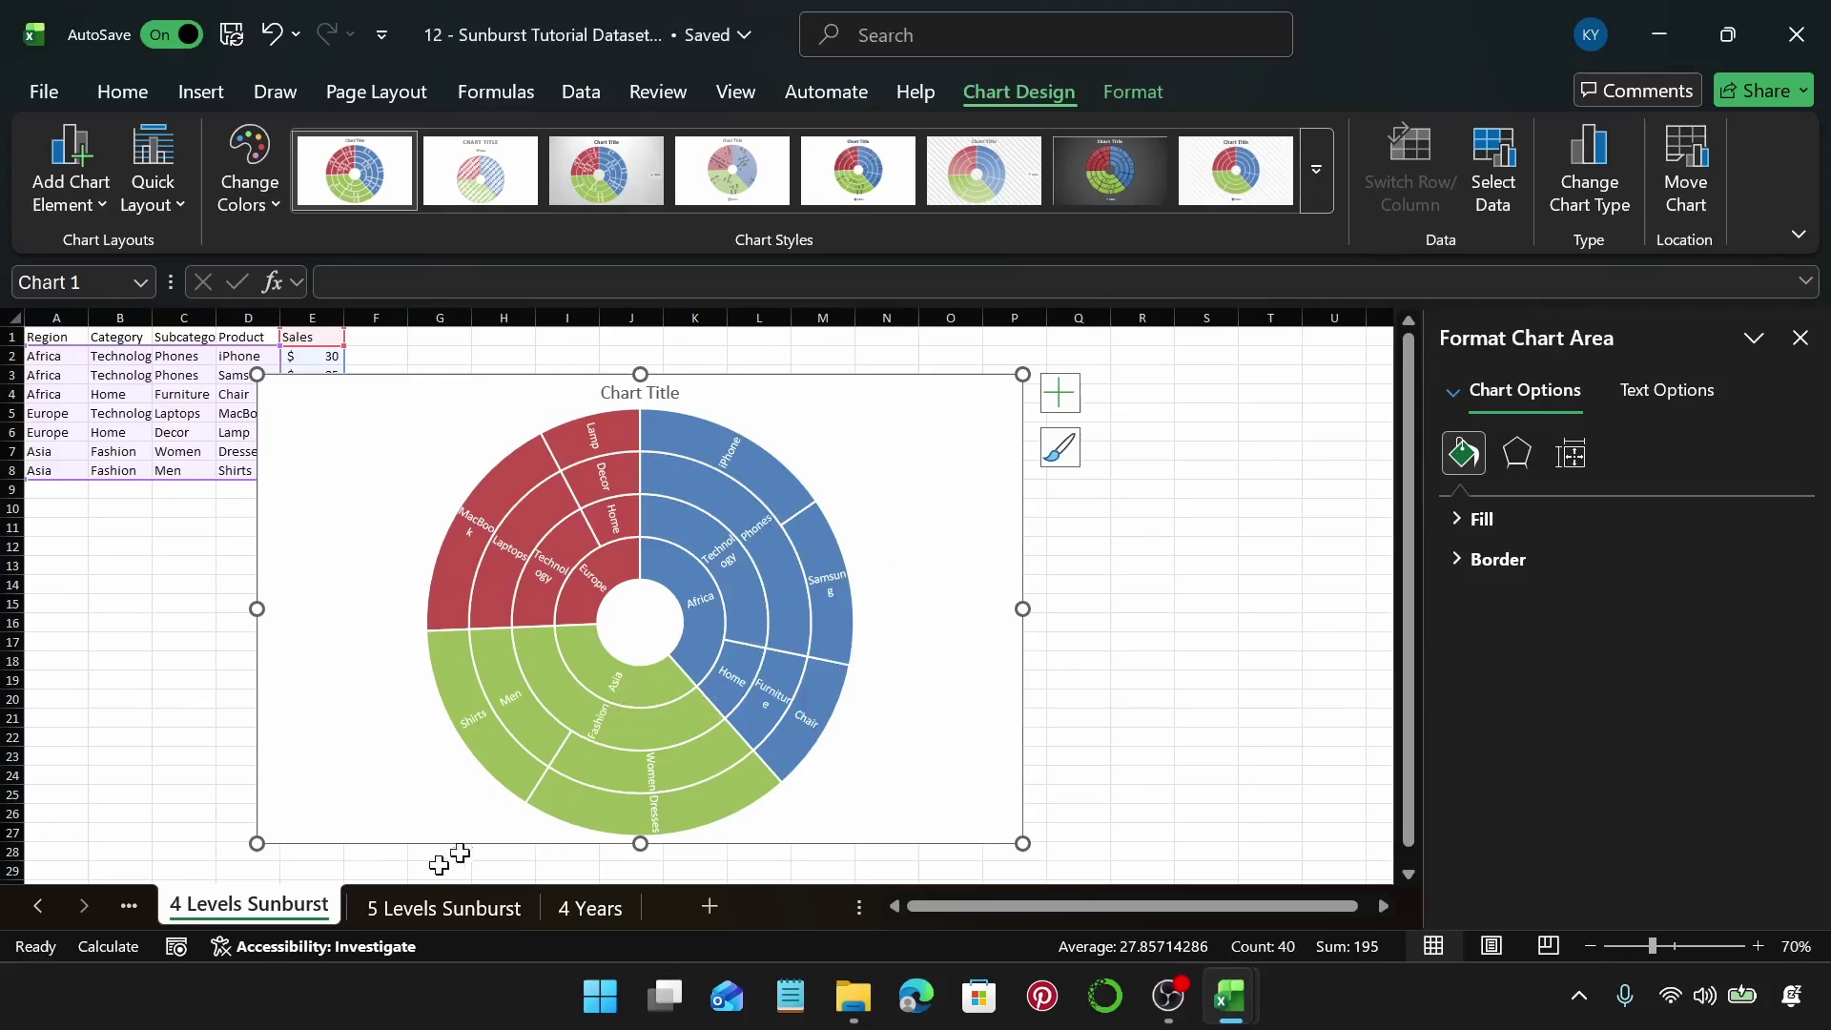
# On the "5 Levels Sunburst" sheet, insert a sunburst chart from the data in A1:F7
pyautogui.click(428, 907)
pyautogui.click(76, 352)
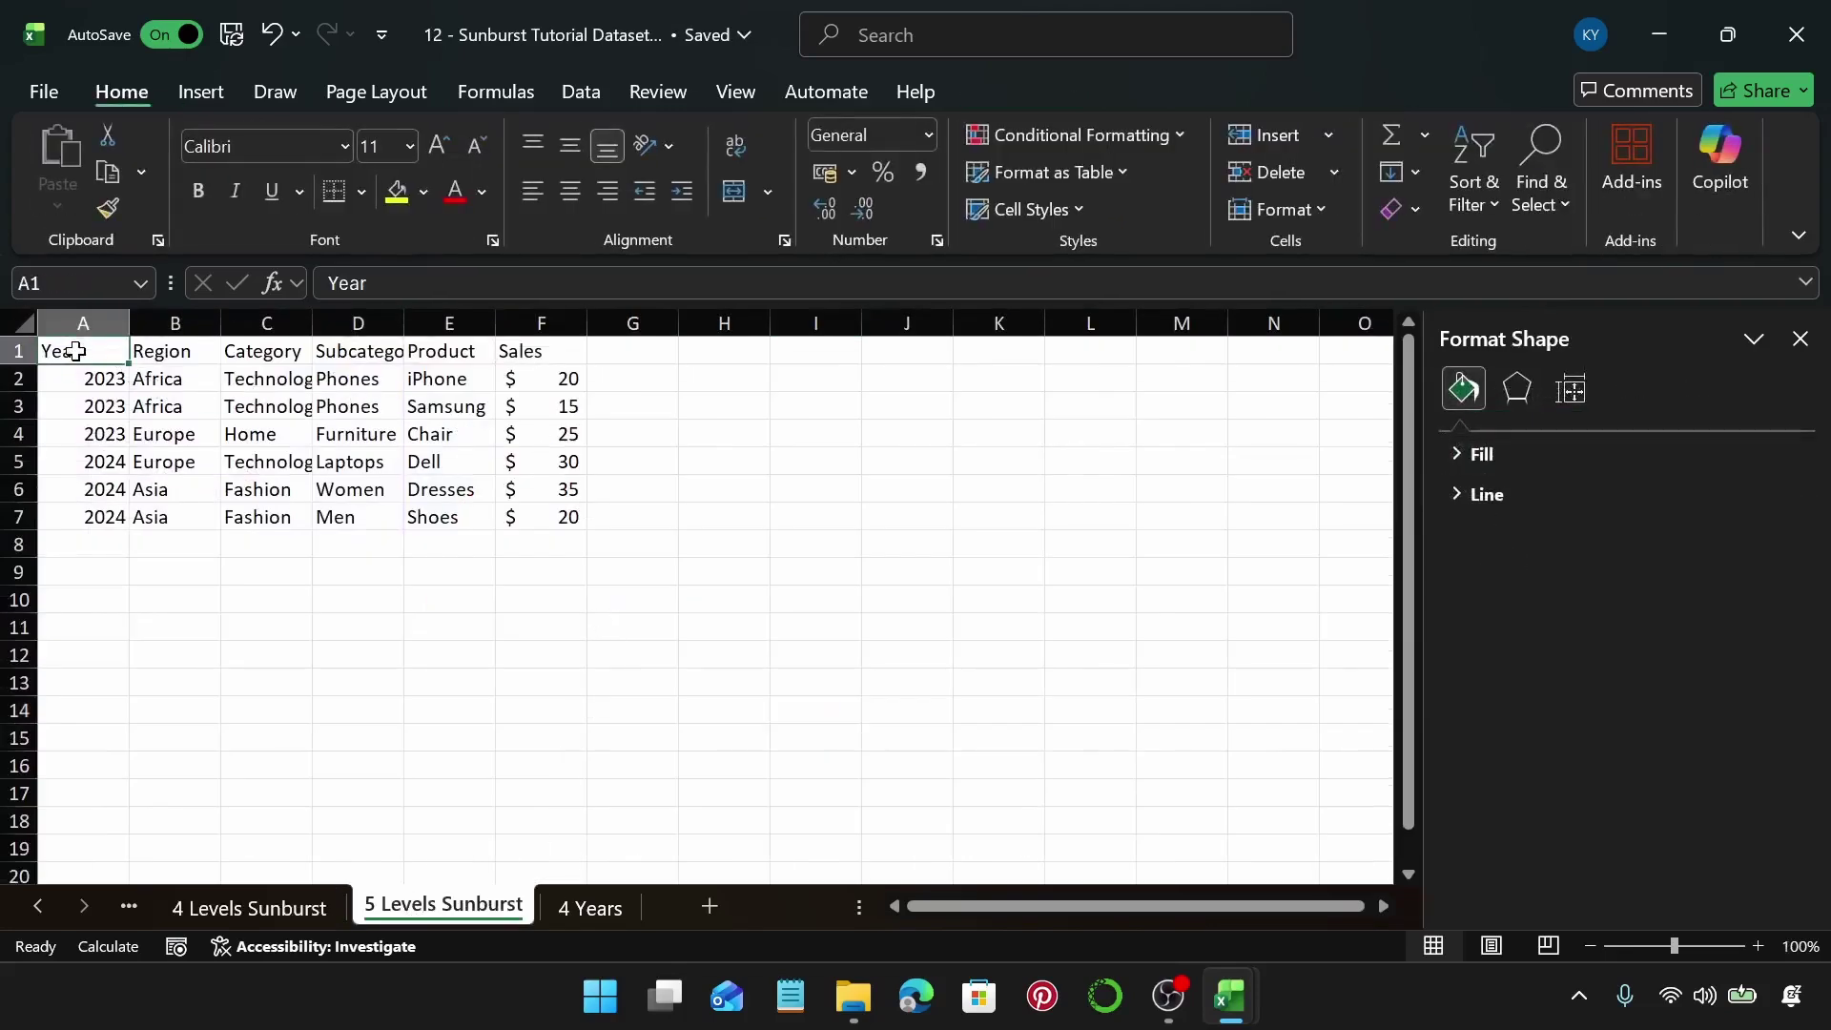
pyautogui.hotkey('ctrl', 'shift', 'Right')
pyautogui.hotkey('ctrl', 'shift', 'Down')
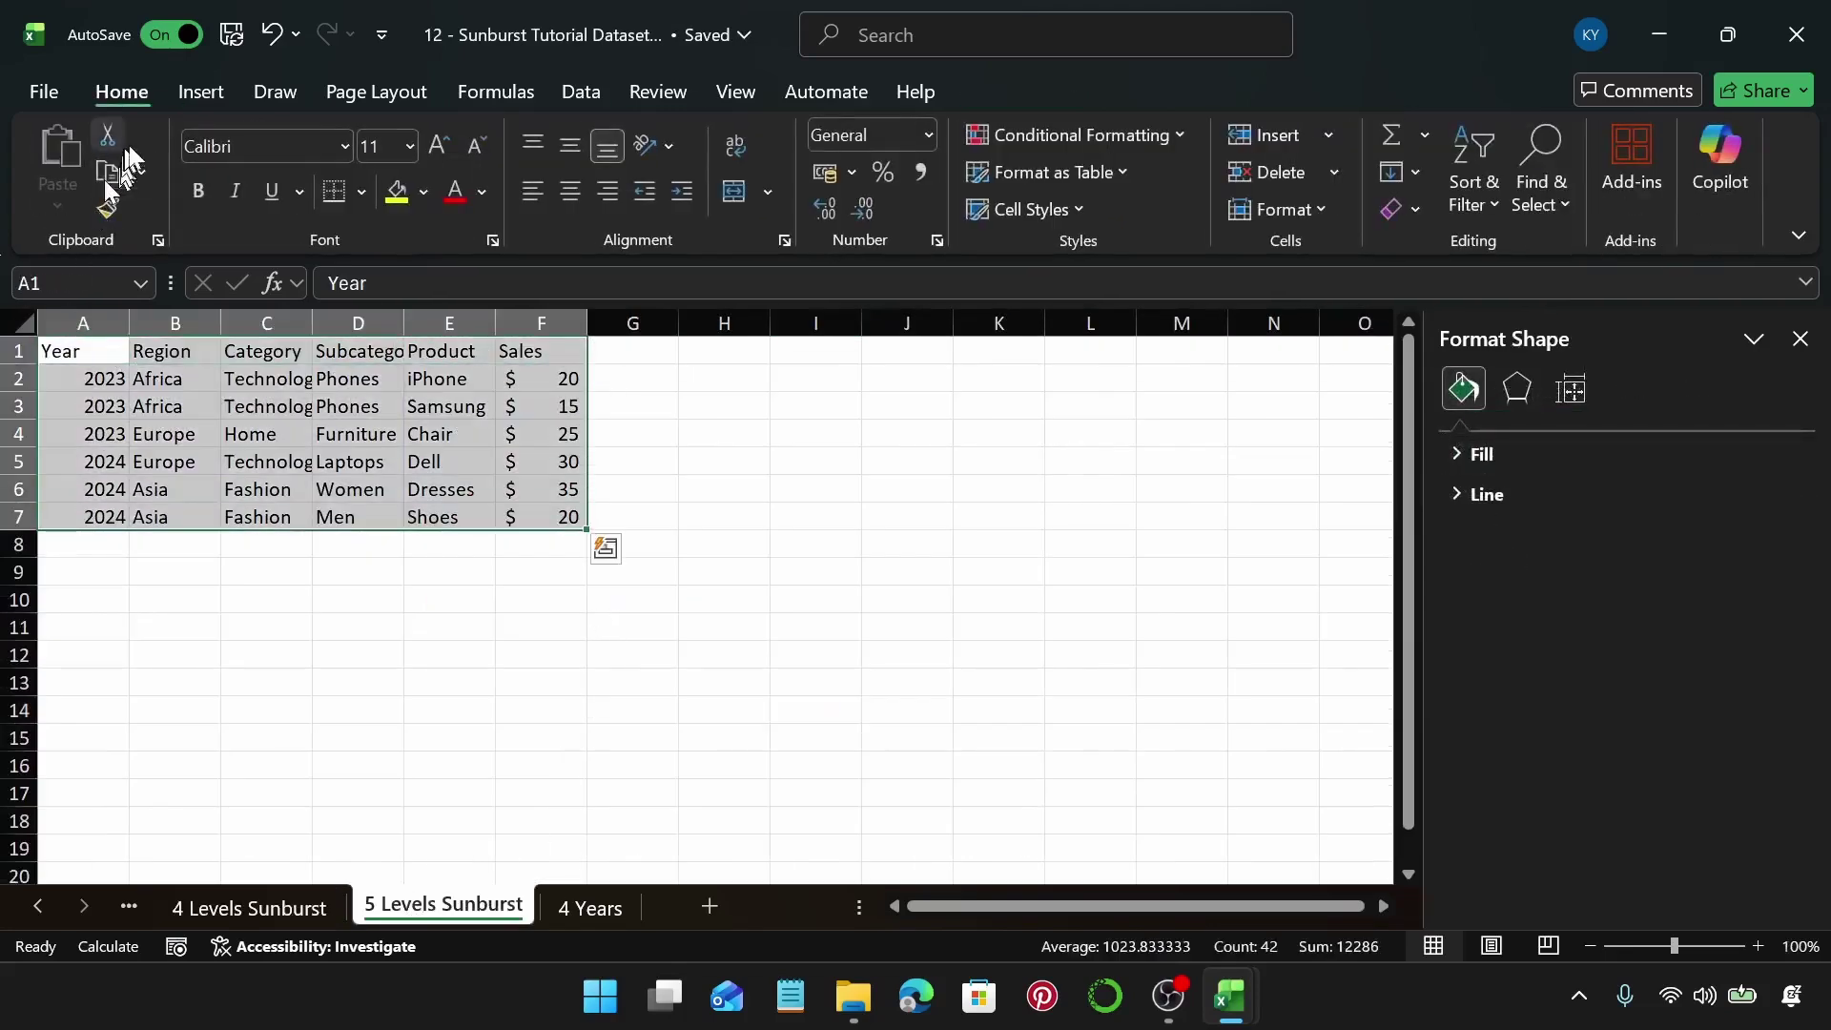
pyautogui.click(195, 91)
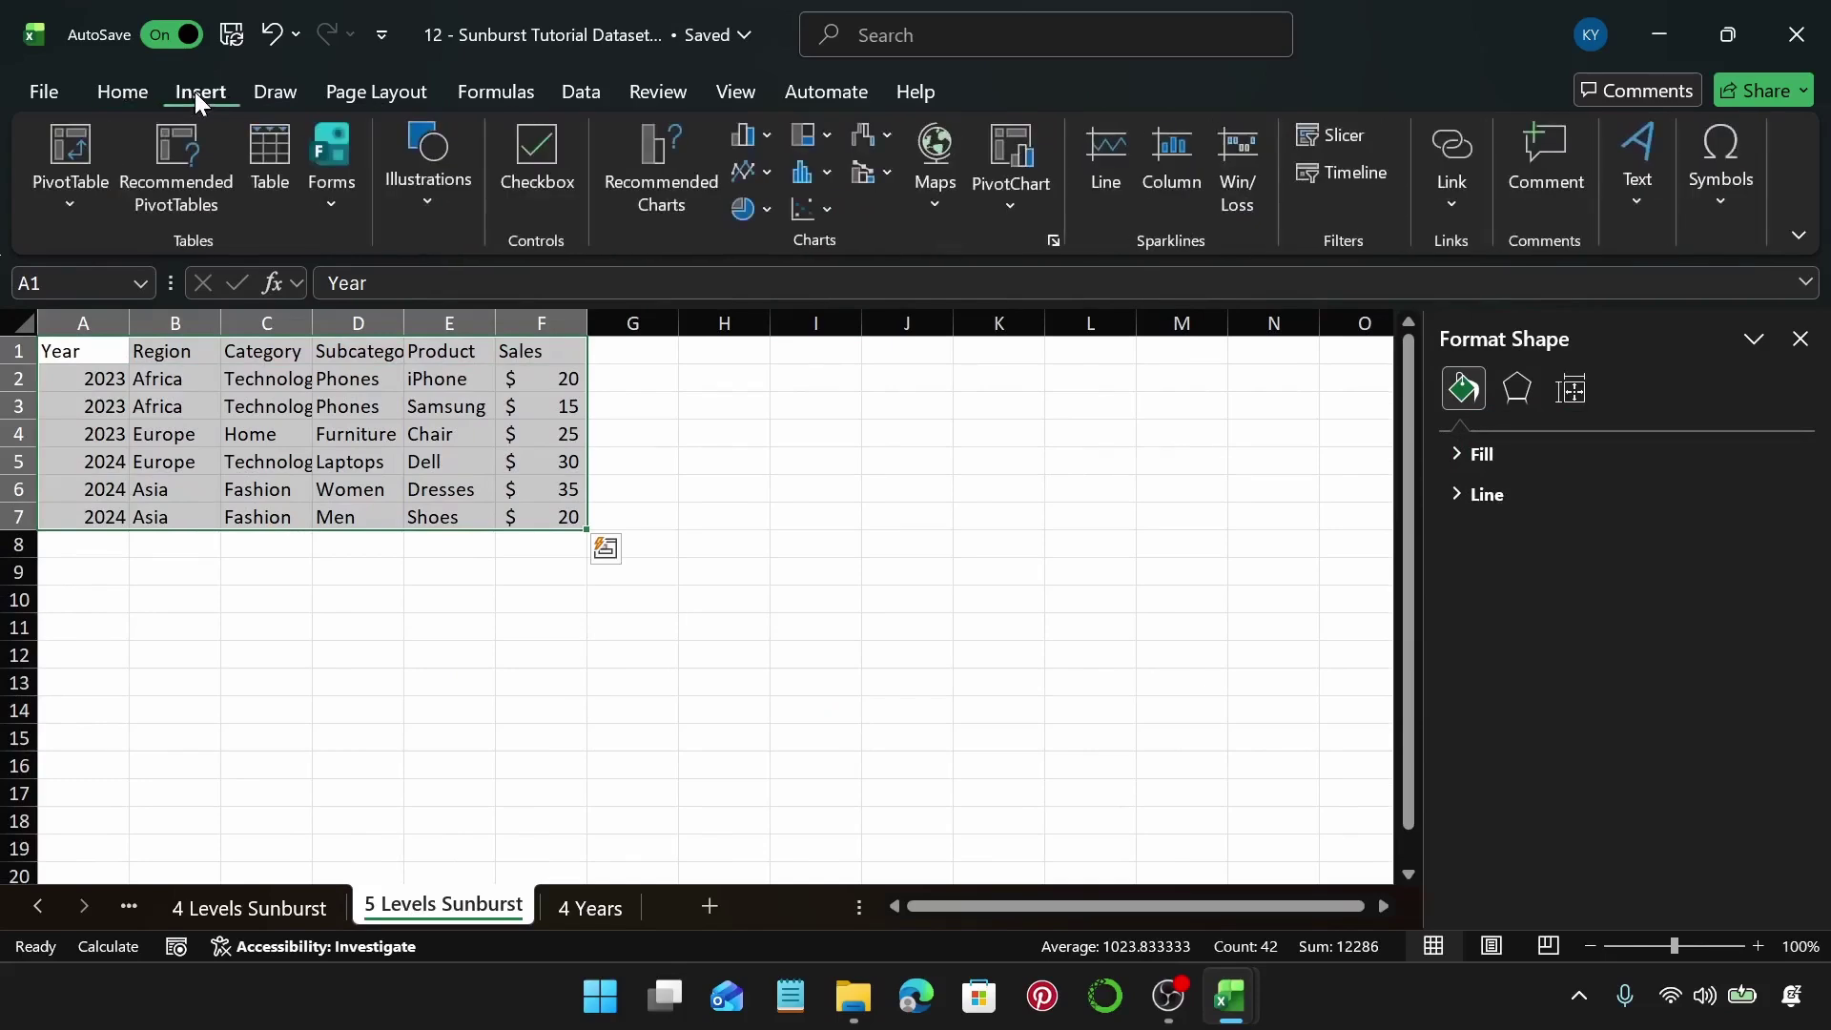
pyautogui.click(673, 191)
pyautogui.click(671, 118)
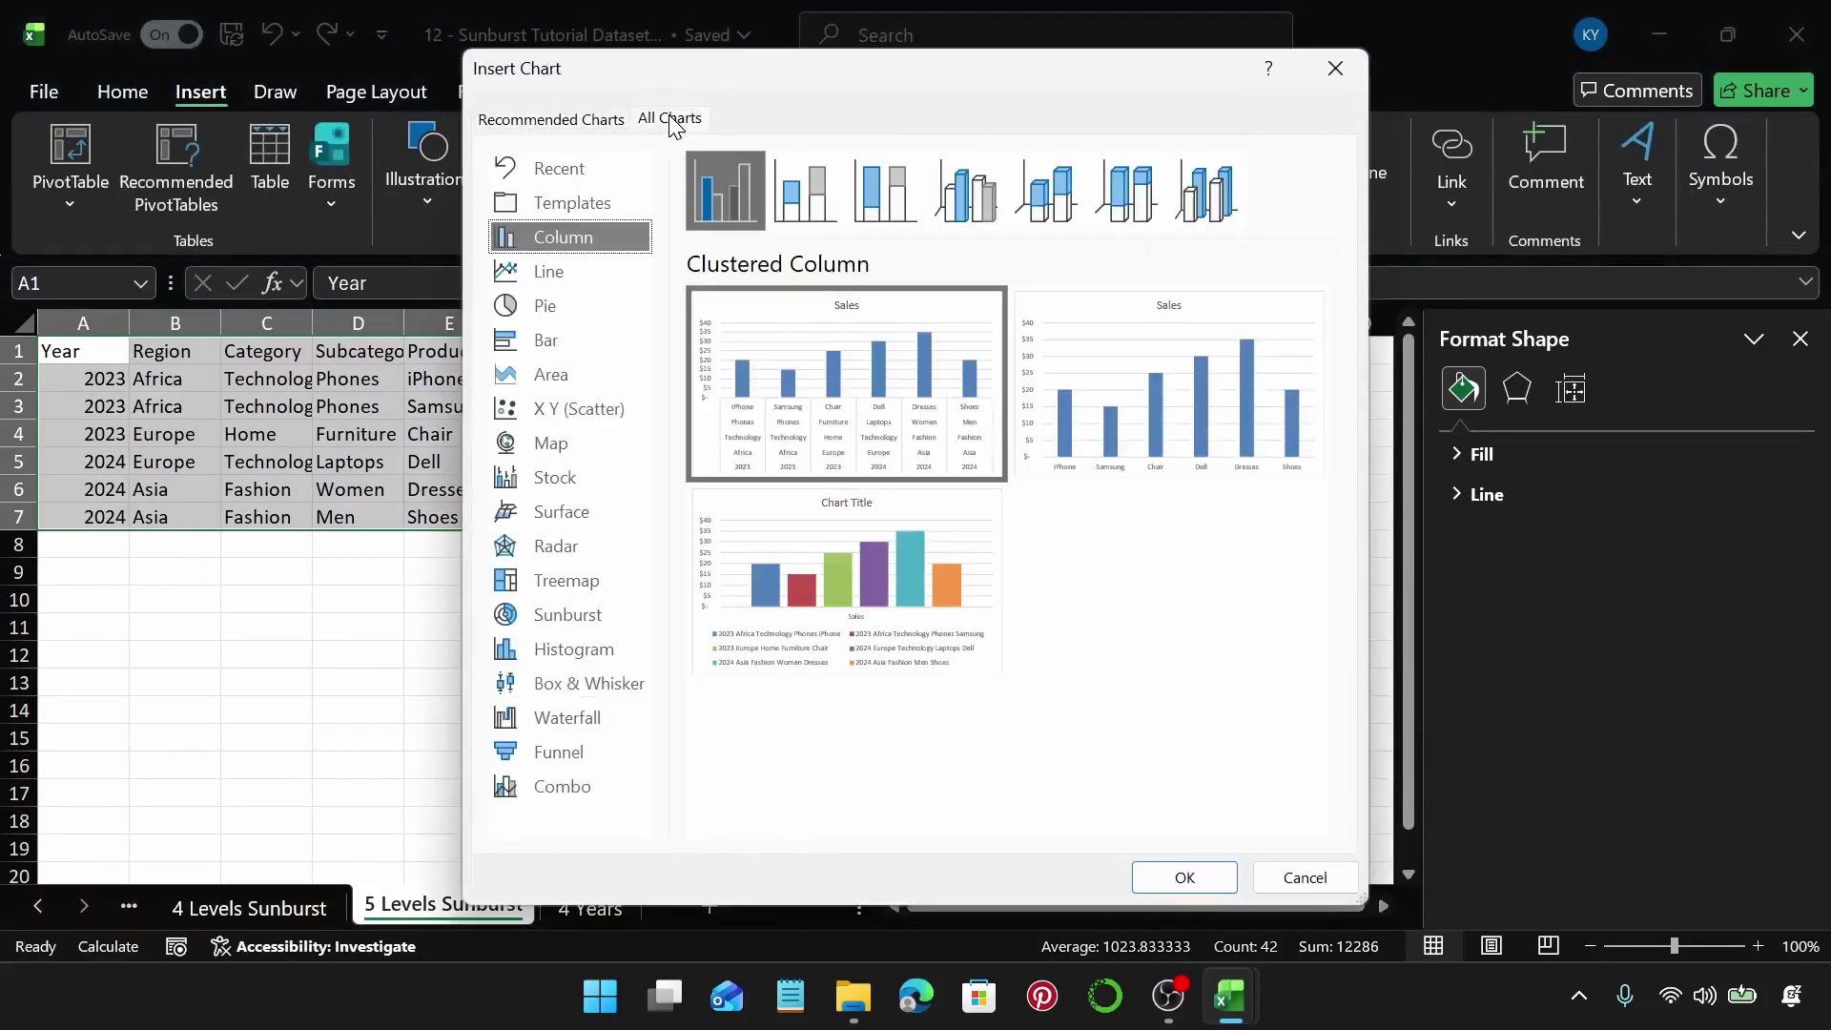
pyautogui.click(569, 615)
pyautogui.click(1183, 876)
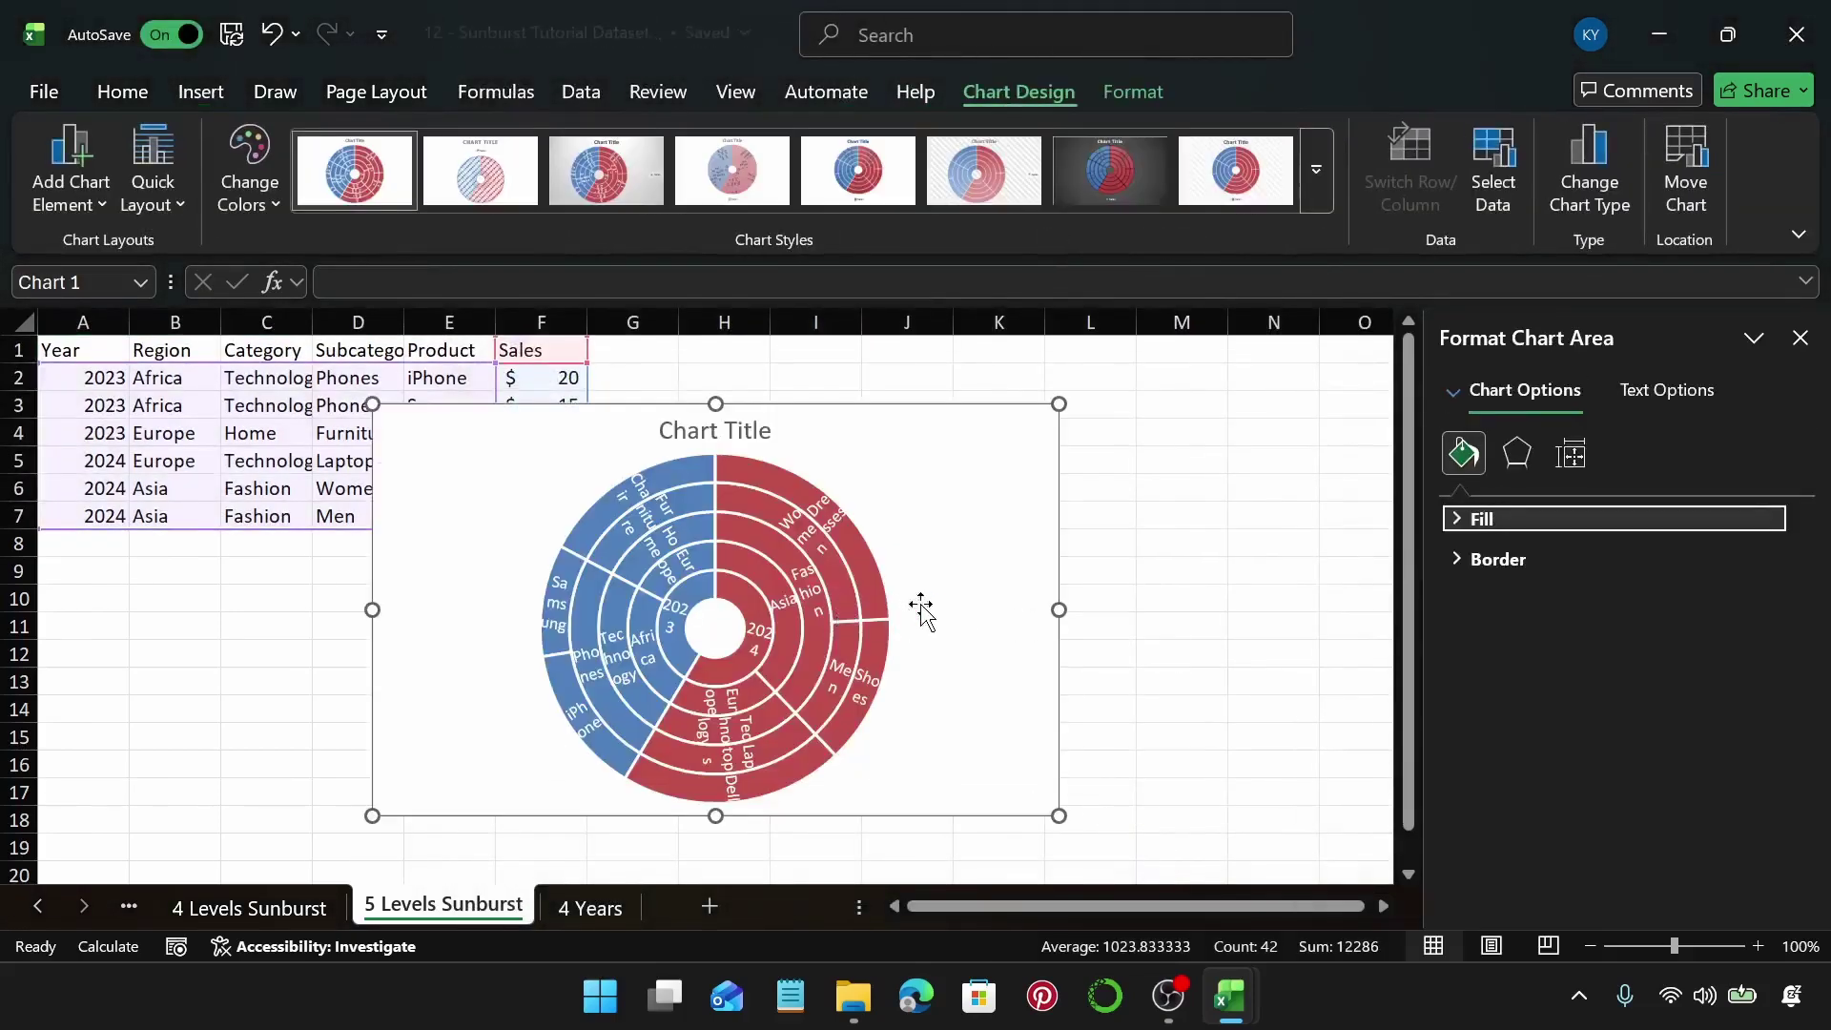
# Enlarge the five-level sunburst chart to span about columns D to Q and rows 3 to 32
pyautogui.keyDown('ctrl'); pyautogui.scroll(-2, 924, 608); pyautogui.keyUp('ctrl')
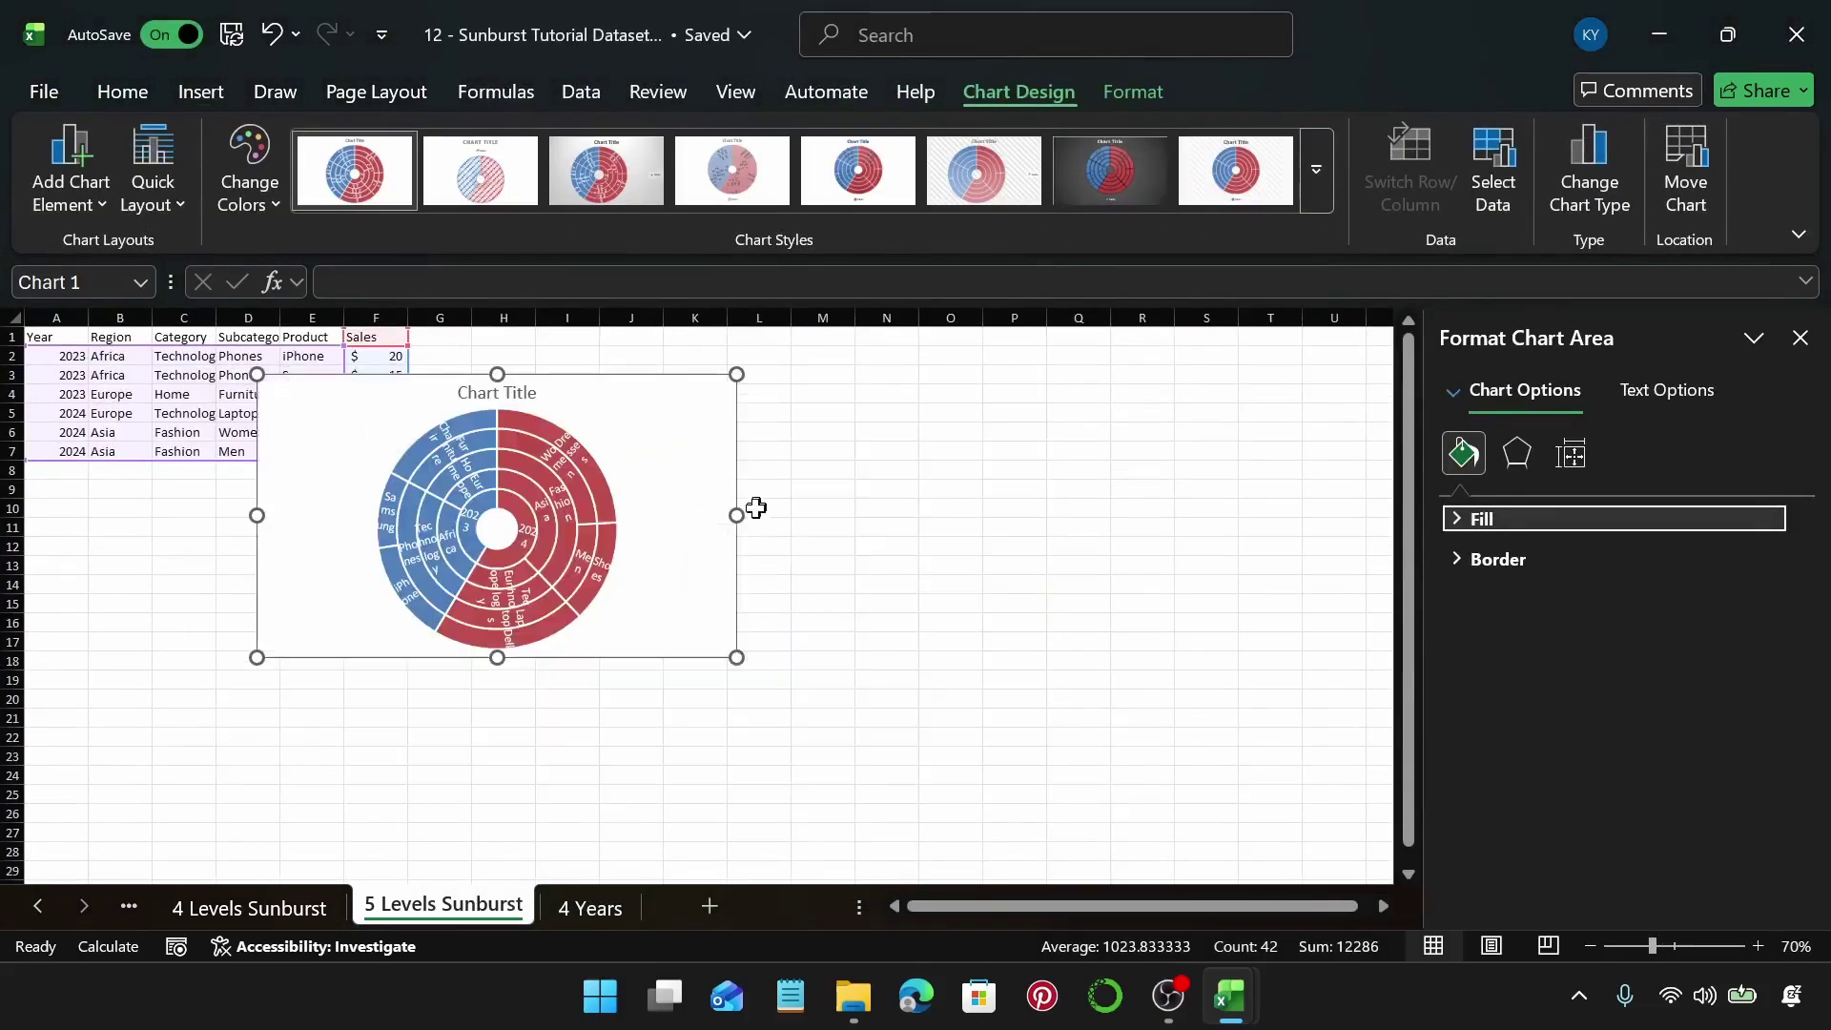
pyautogui.moveTo(736, 515); pyautogui.dragTo(931, 515)
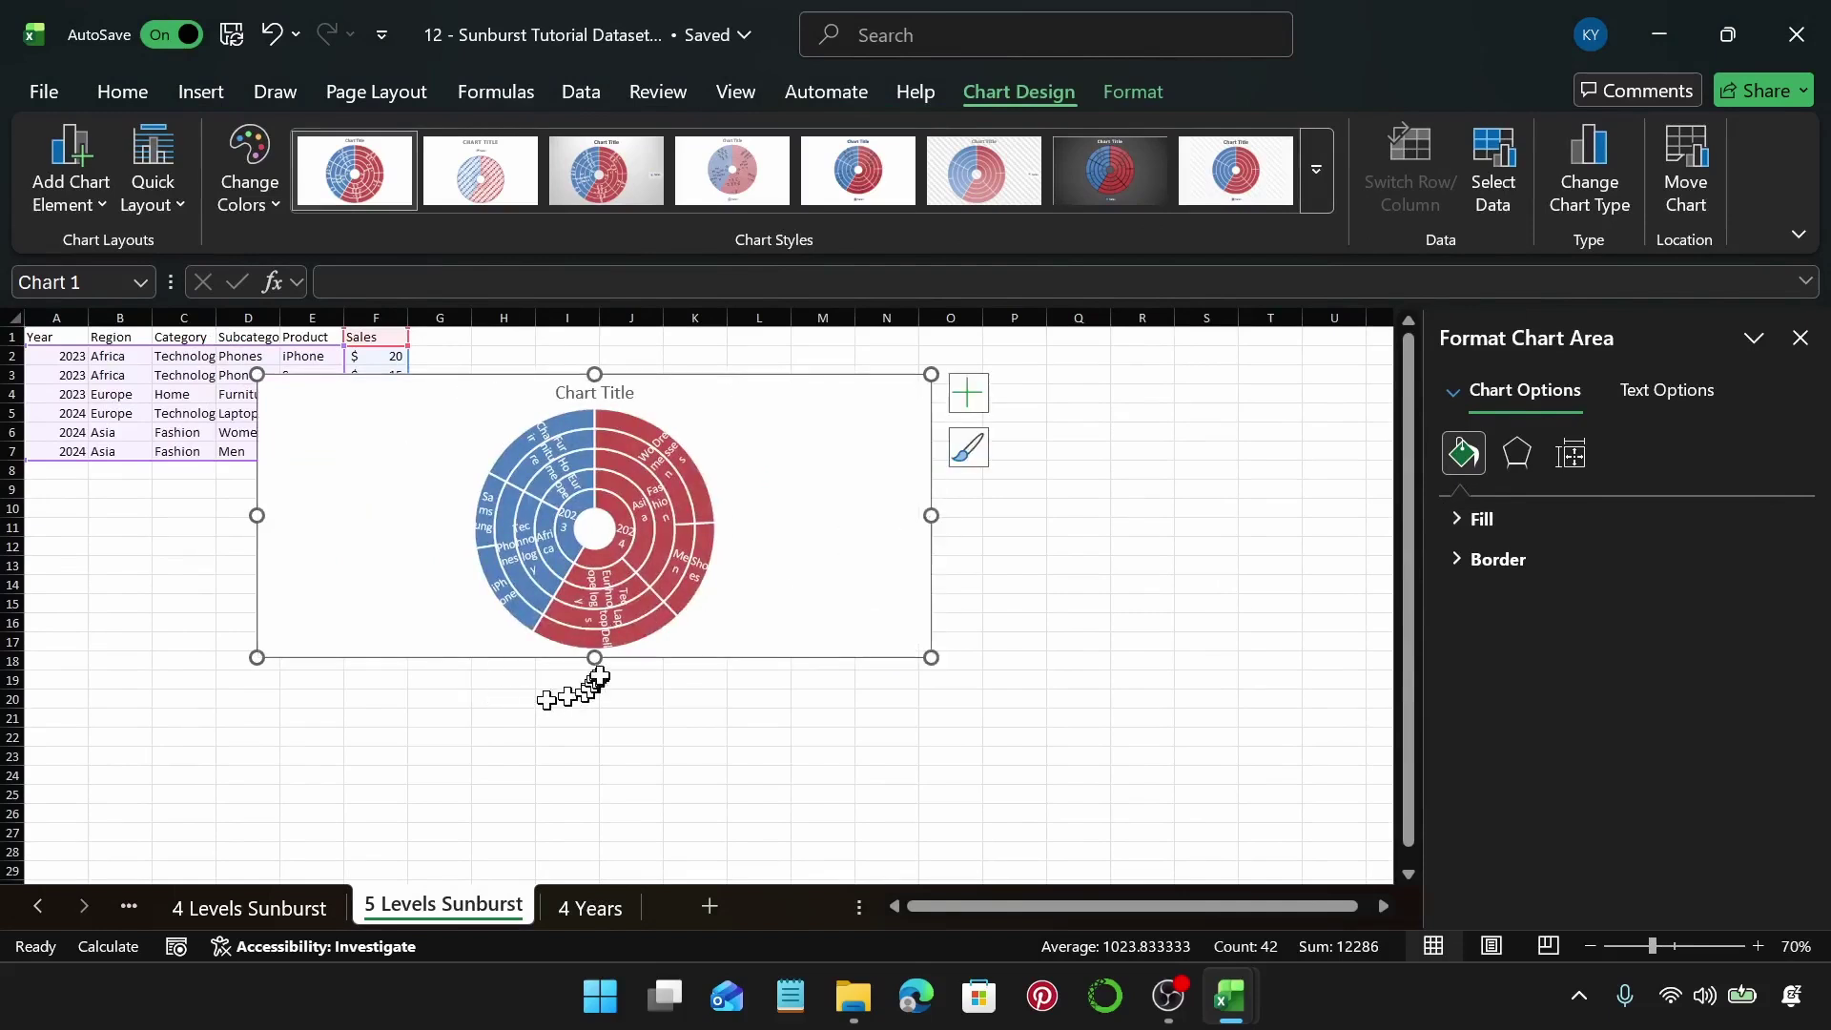
pyautogui.moveTo(594, 657); pyautogui.dragTo(613, 844)
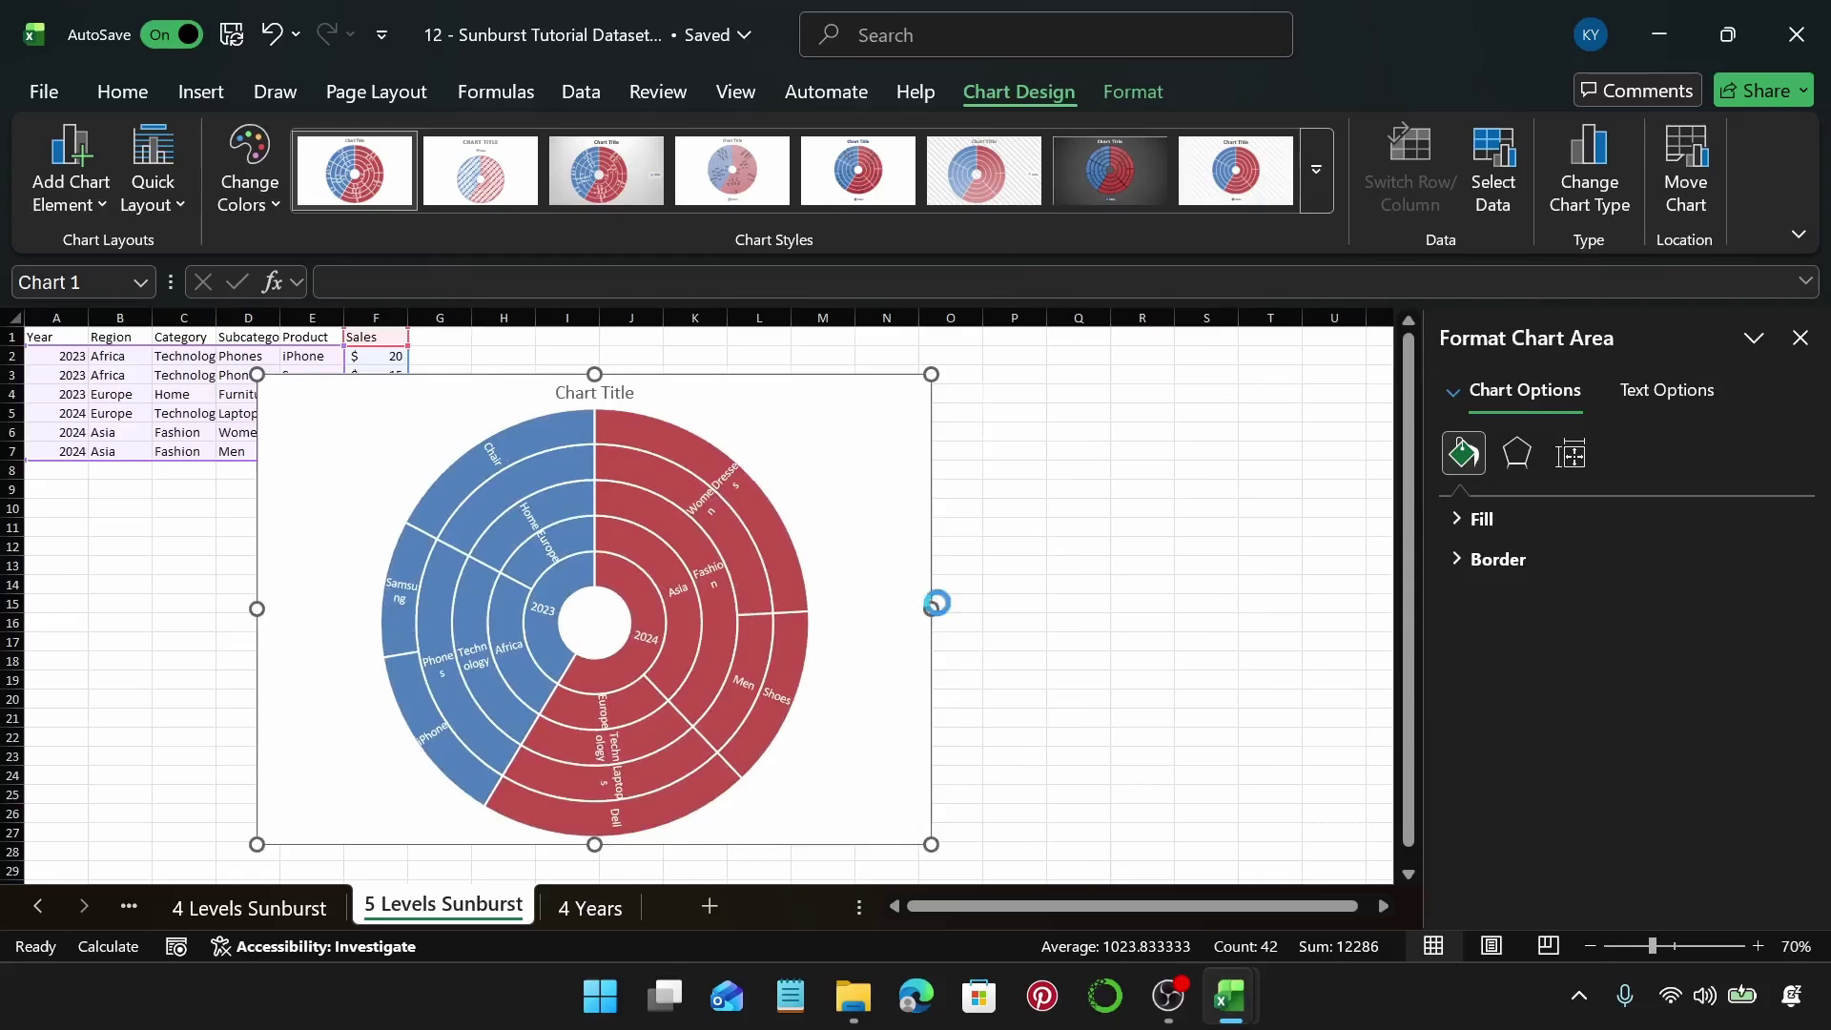
pyautogui.keyDown('ctrl'); pyautogui.scroll(-1, 933, 601); pyautogui.keyUp('ctrl')
pyautogui.moveTo(736, 546); pyautogui.dragTo(850, 548)
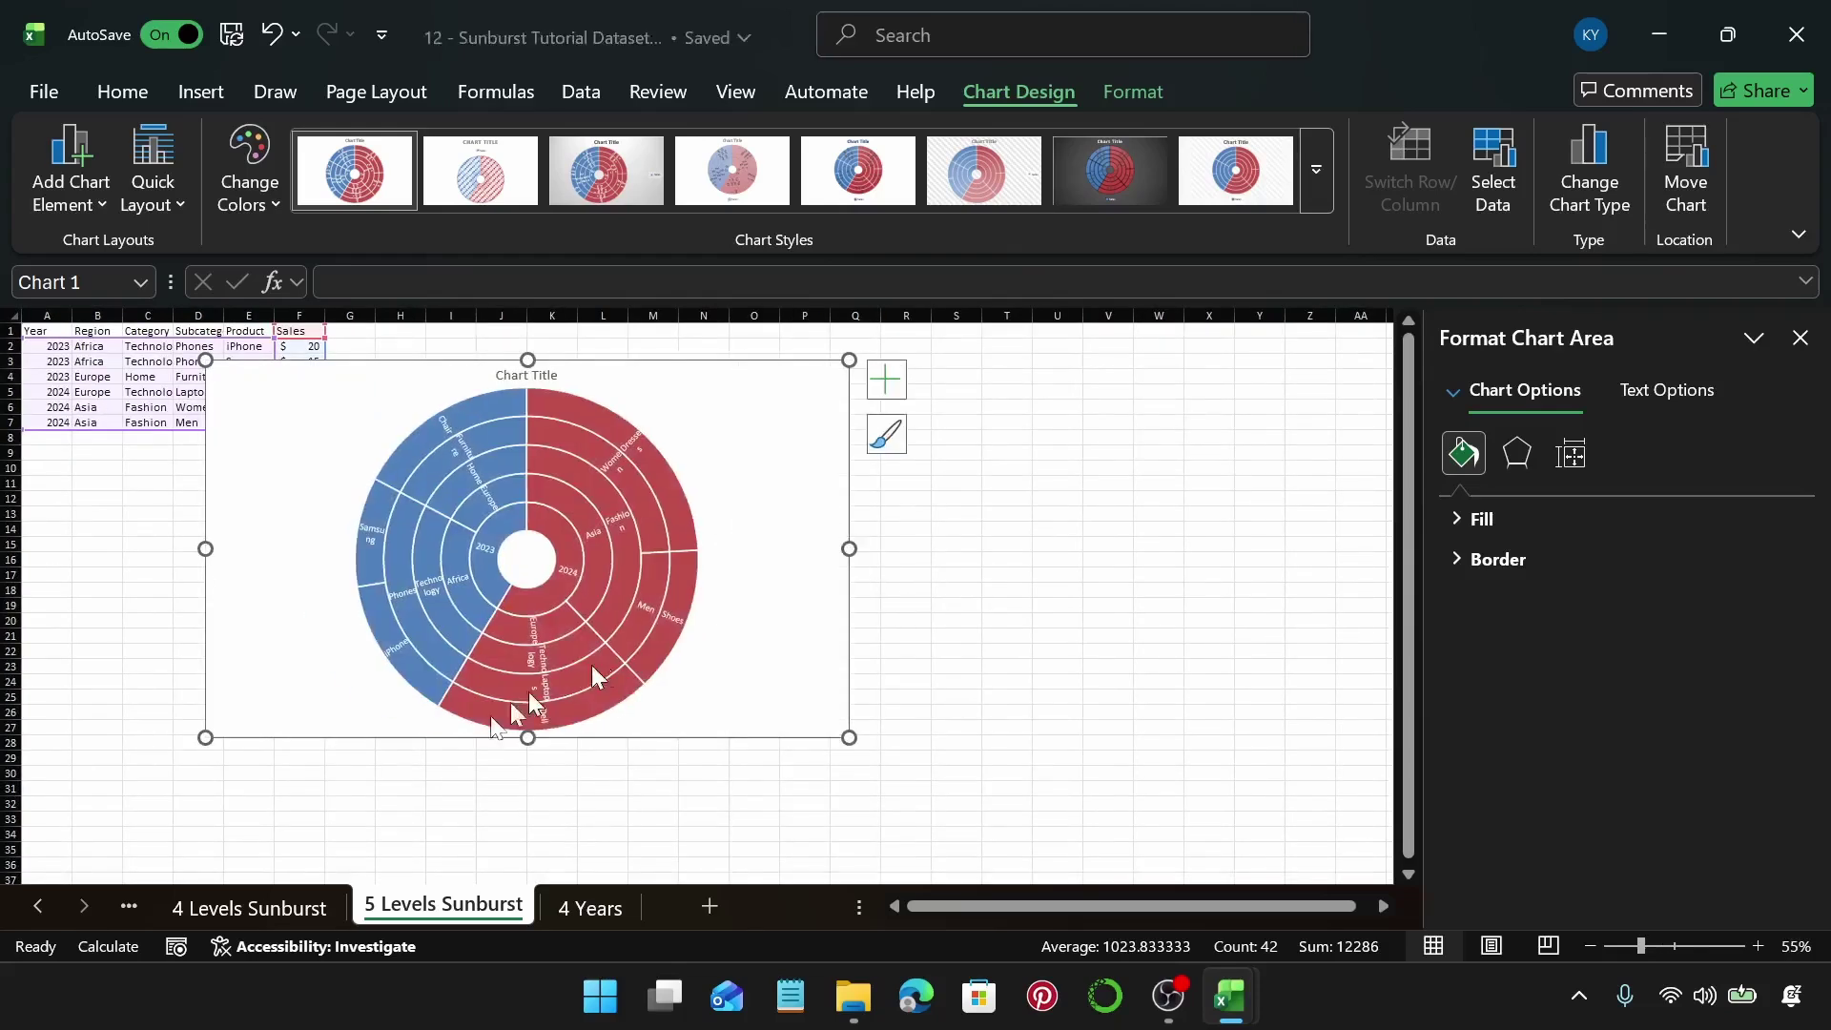
pyautogui.moveTo(527, 739); pyautogui.dragTo(527, 801)
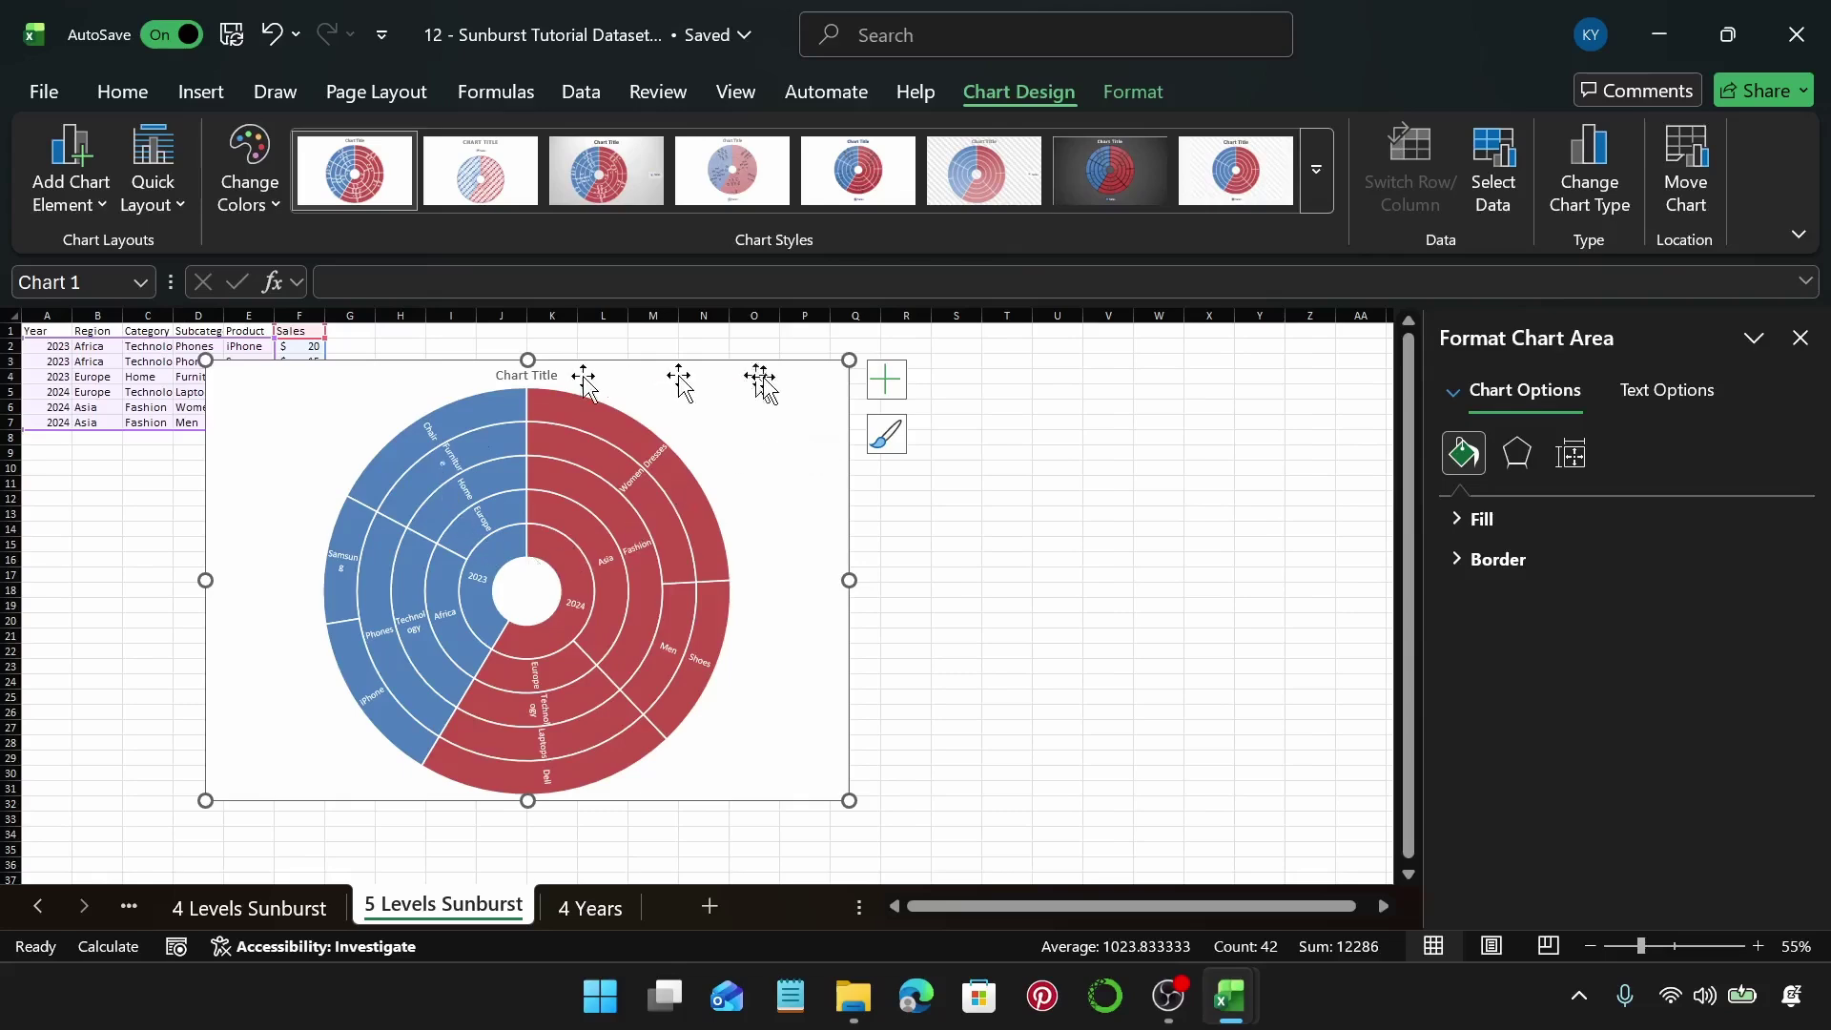
# On the "4 Years" sheet, insert a sunburst chart from the data in A1:E17
pyautogui.click(591, 908)
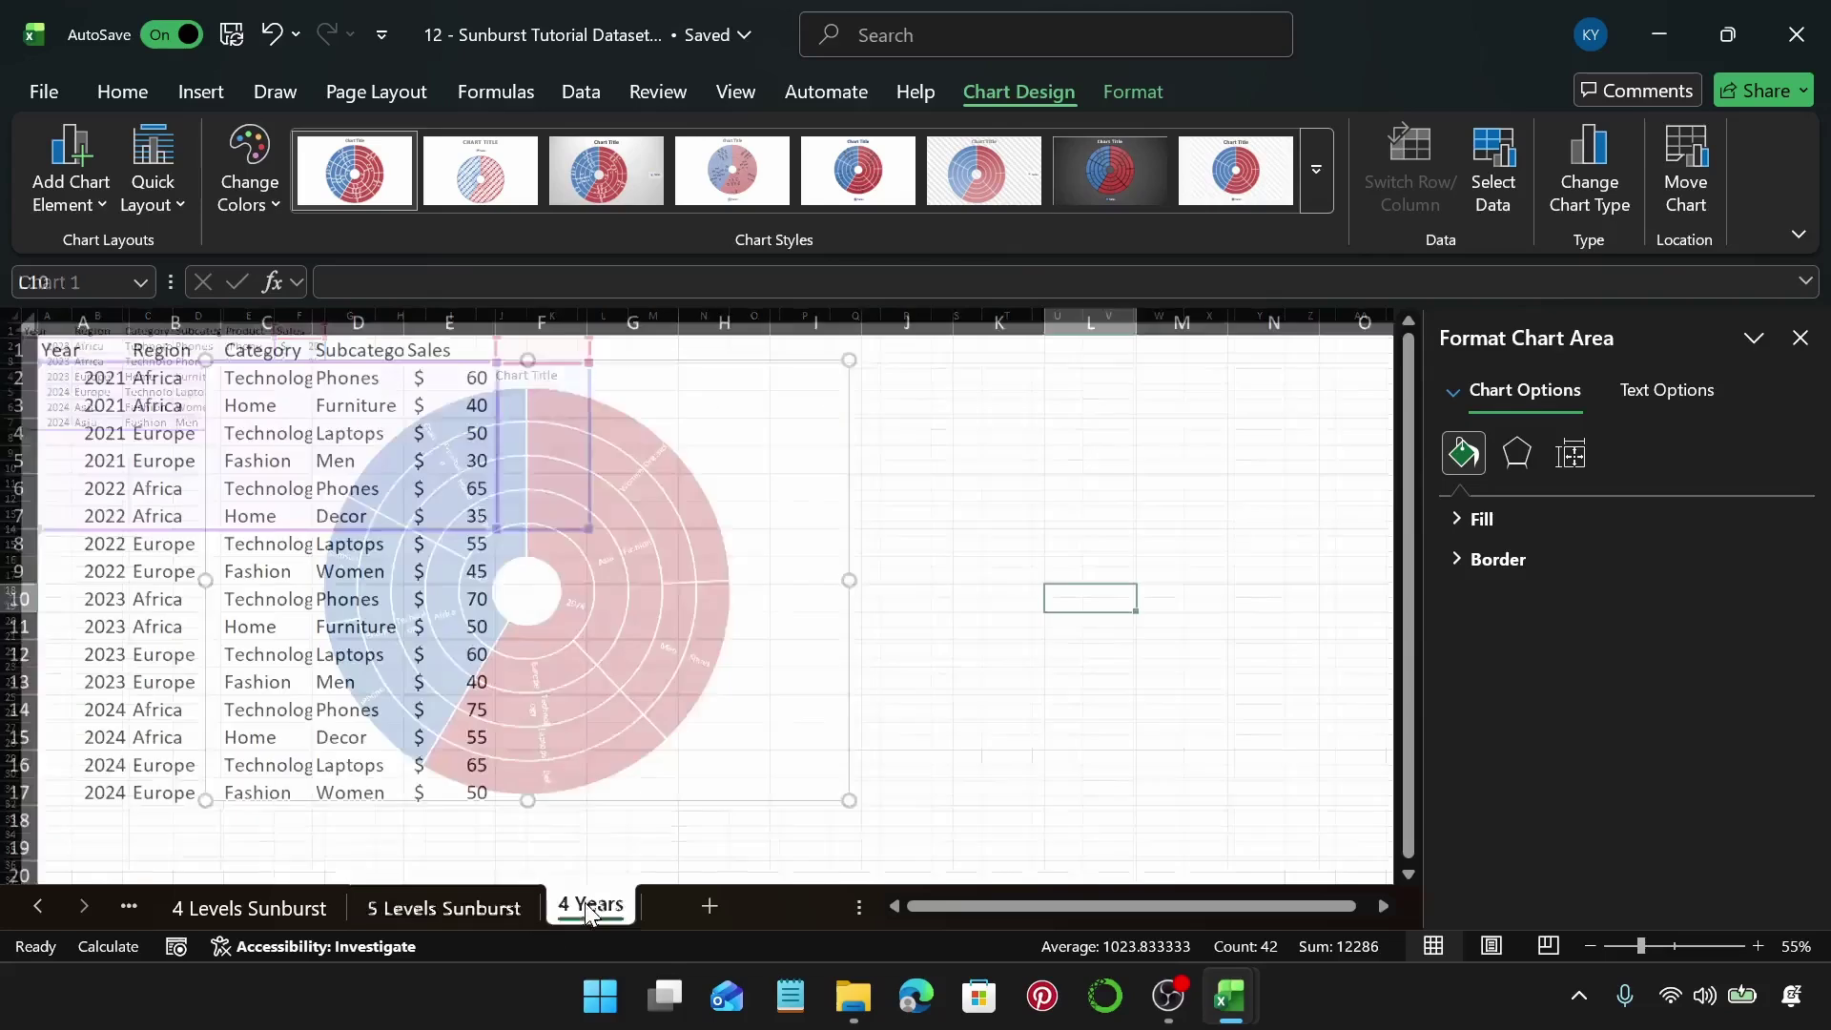
pyautogui.click(81, 345)
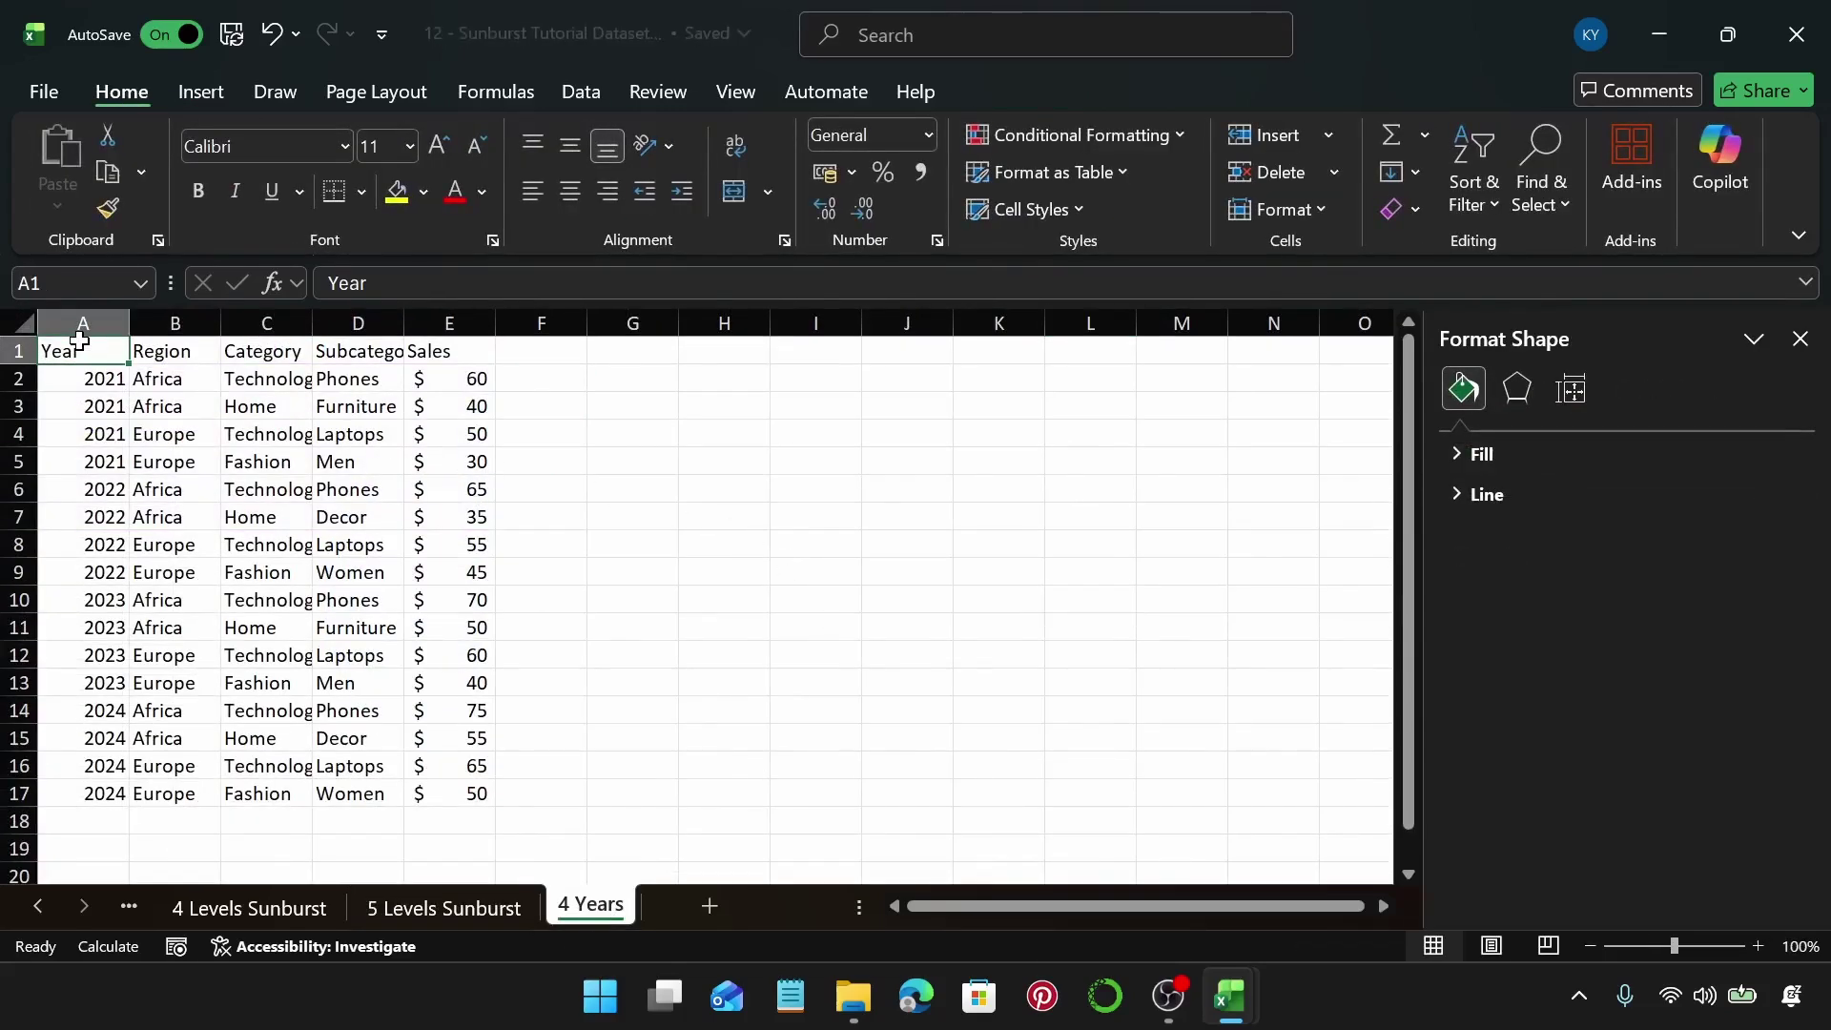
pyautogui.hotkey('ctrl', 'a')
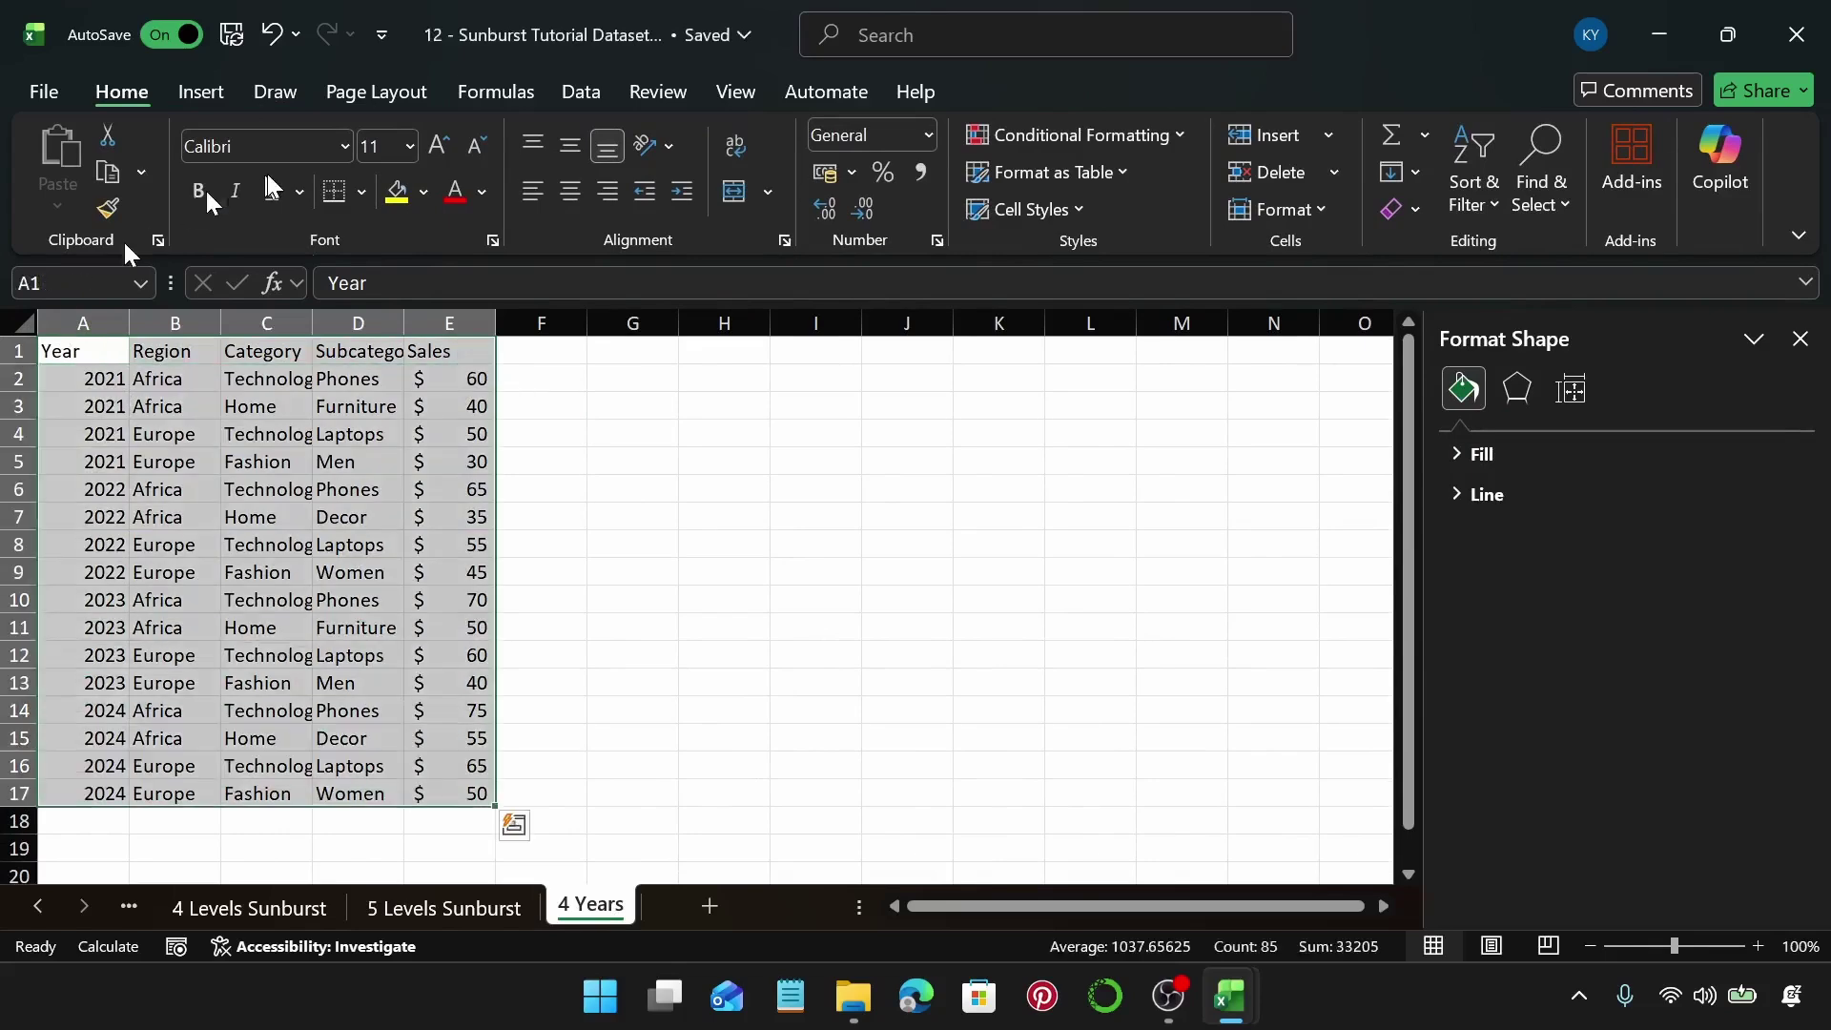
pyautogui.click(206, 100)
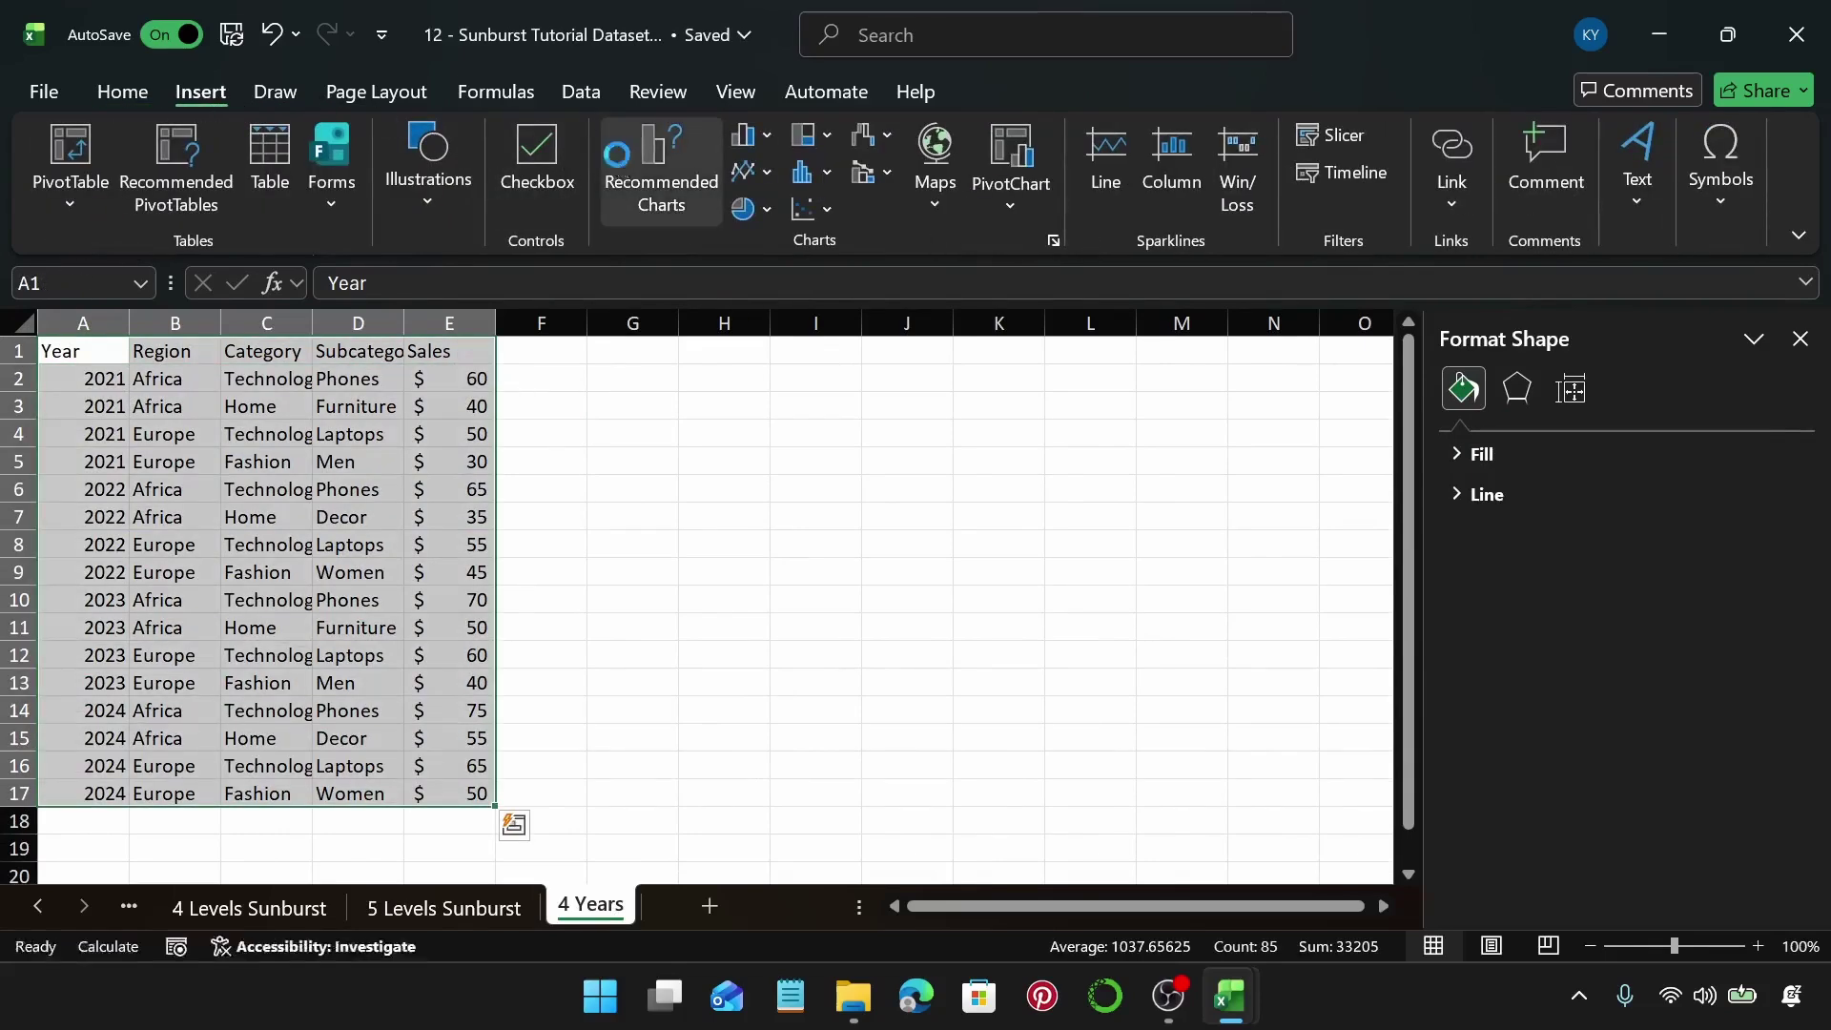
pyautogui.click(641, 169)
pyautogui.click(668, 120)
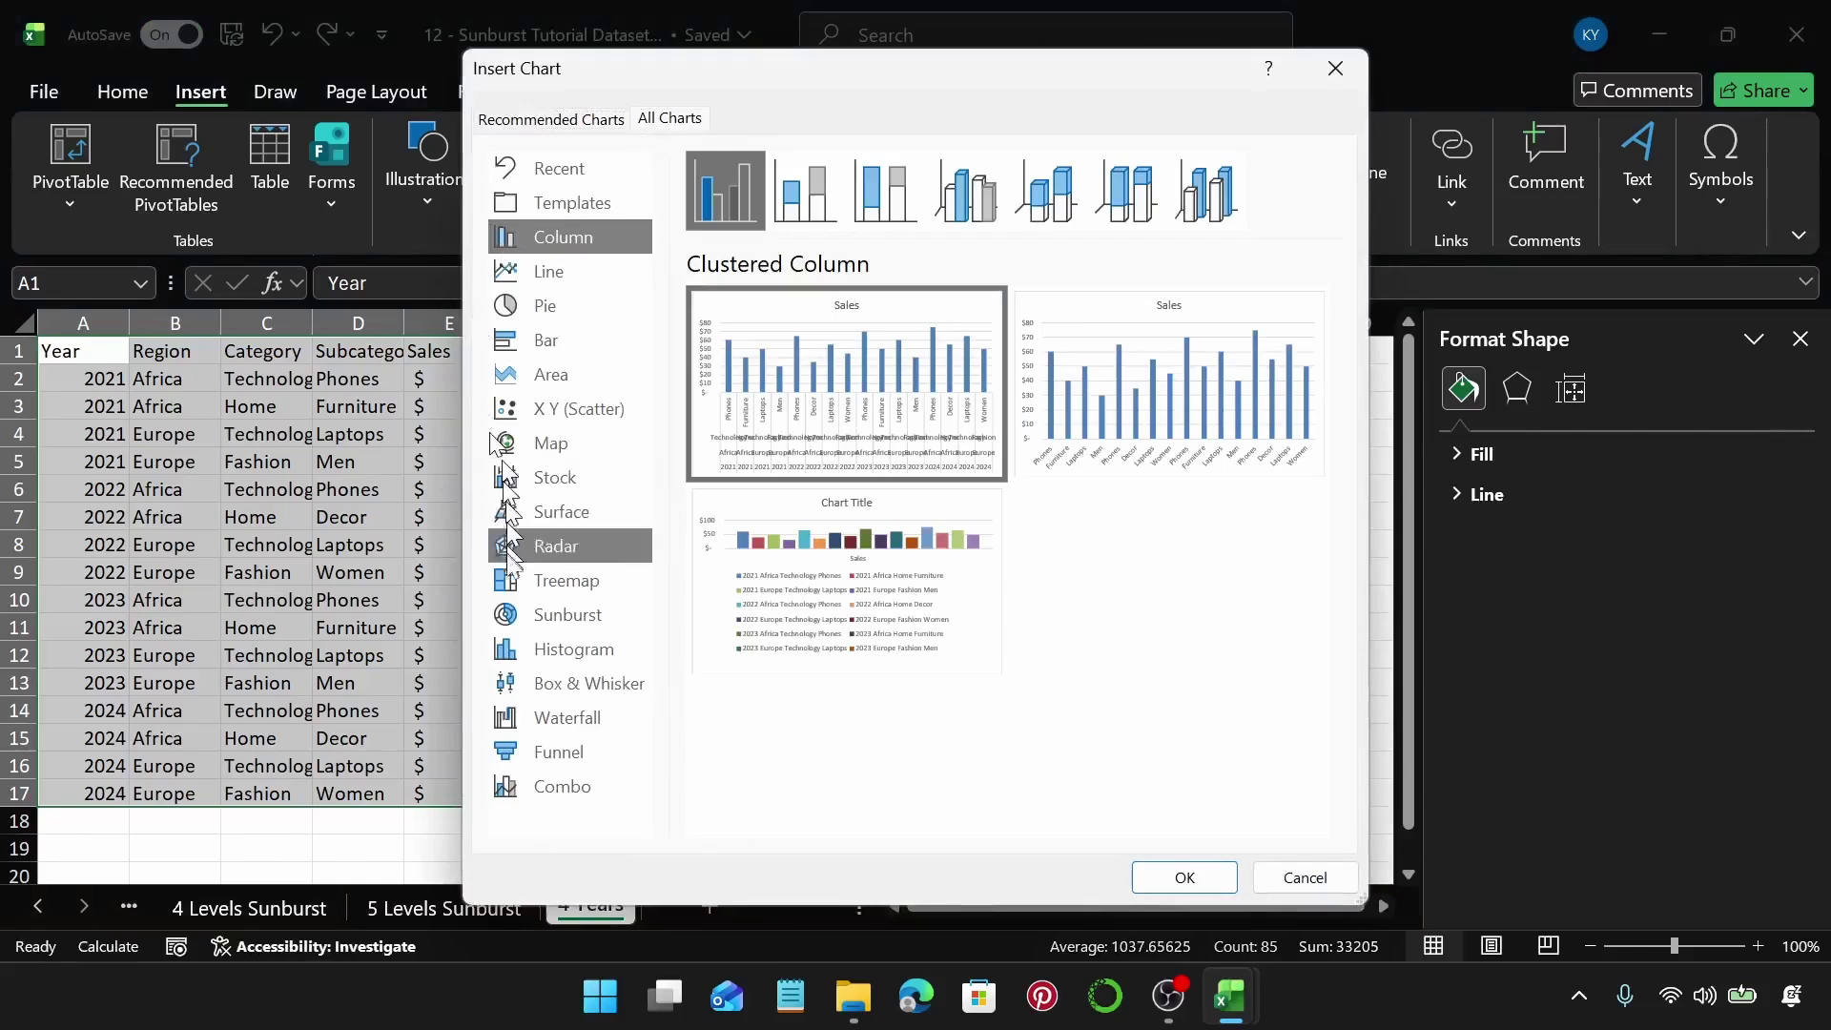
pyautogui.click(567, 615)
pyautogui.click(1183, 876)
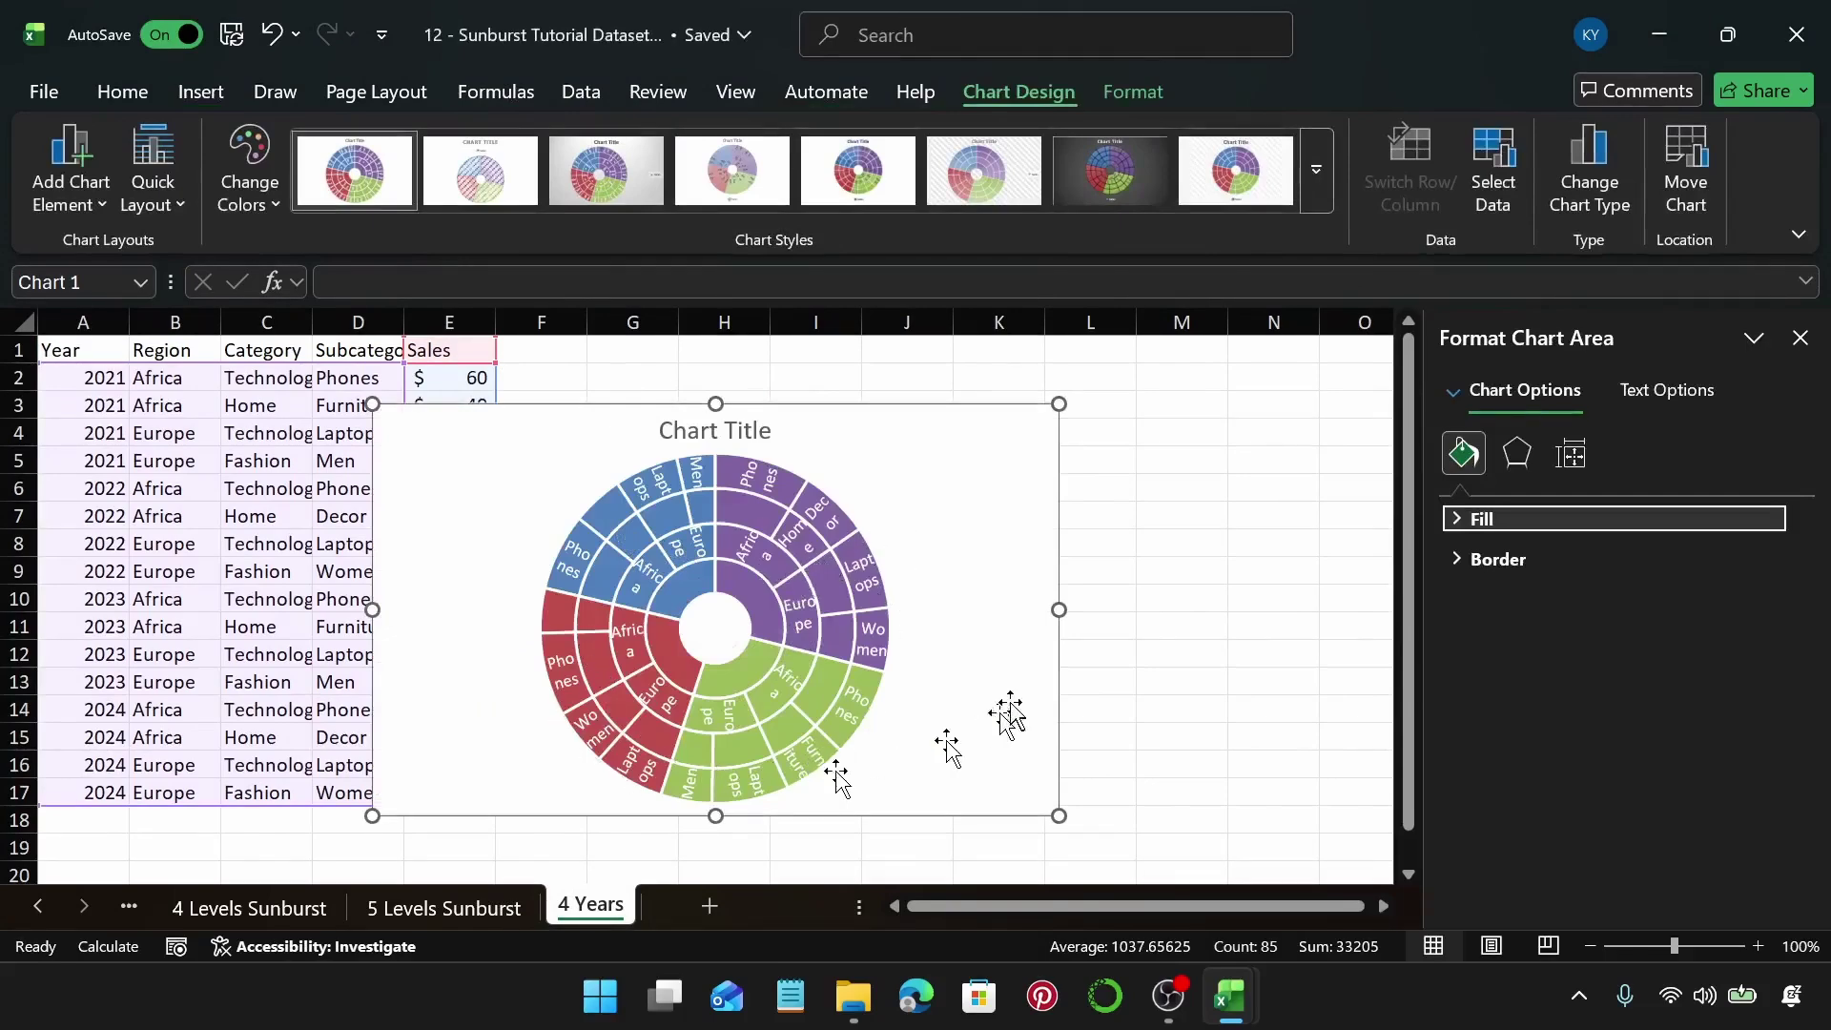
# Enlarge the four-year sunburst chart to span about columns D to N and rows 3 to 22
pyautogui.scroll(-1, 1001, 711)
pyautogui.moveTo(907, 569); pyautogui.dragTo(1066, 567)
pyautogui.moveTo(699, 784); pyautogui.dragTo(703, 846)
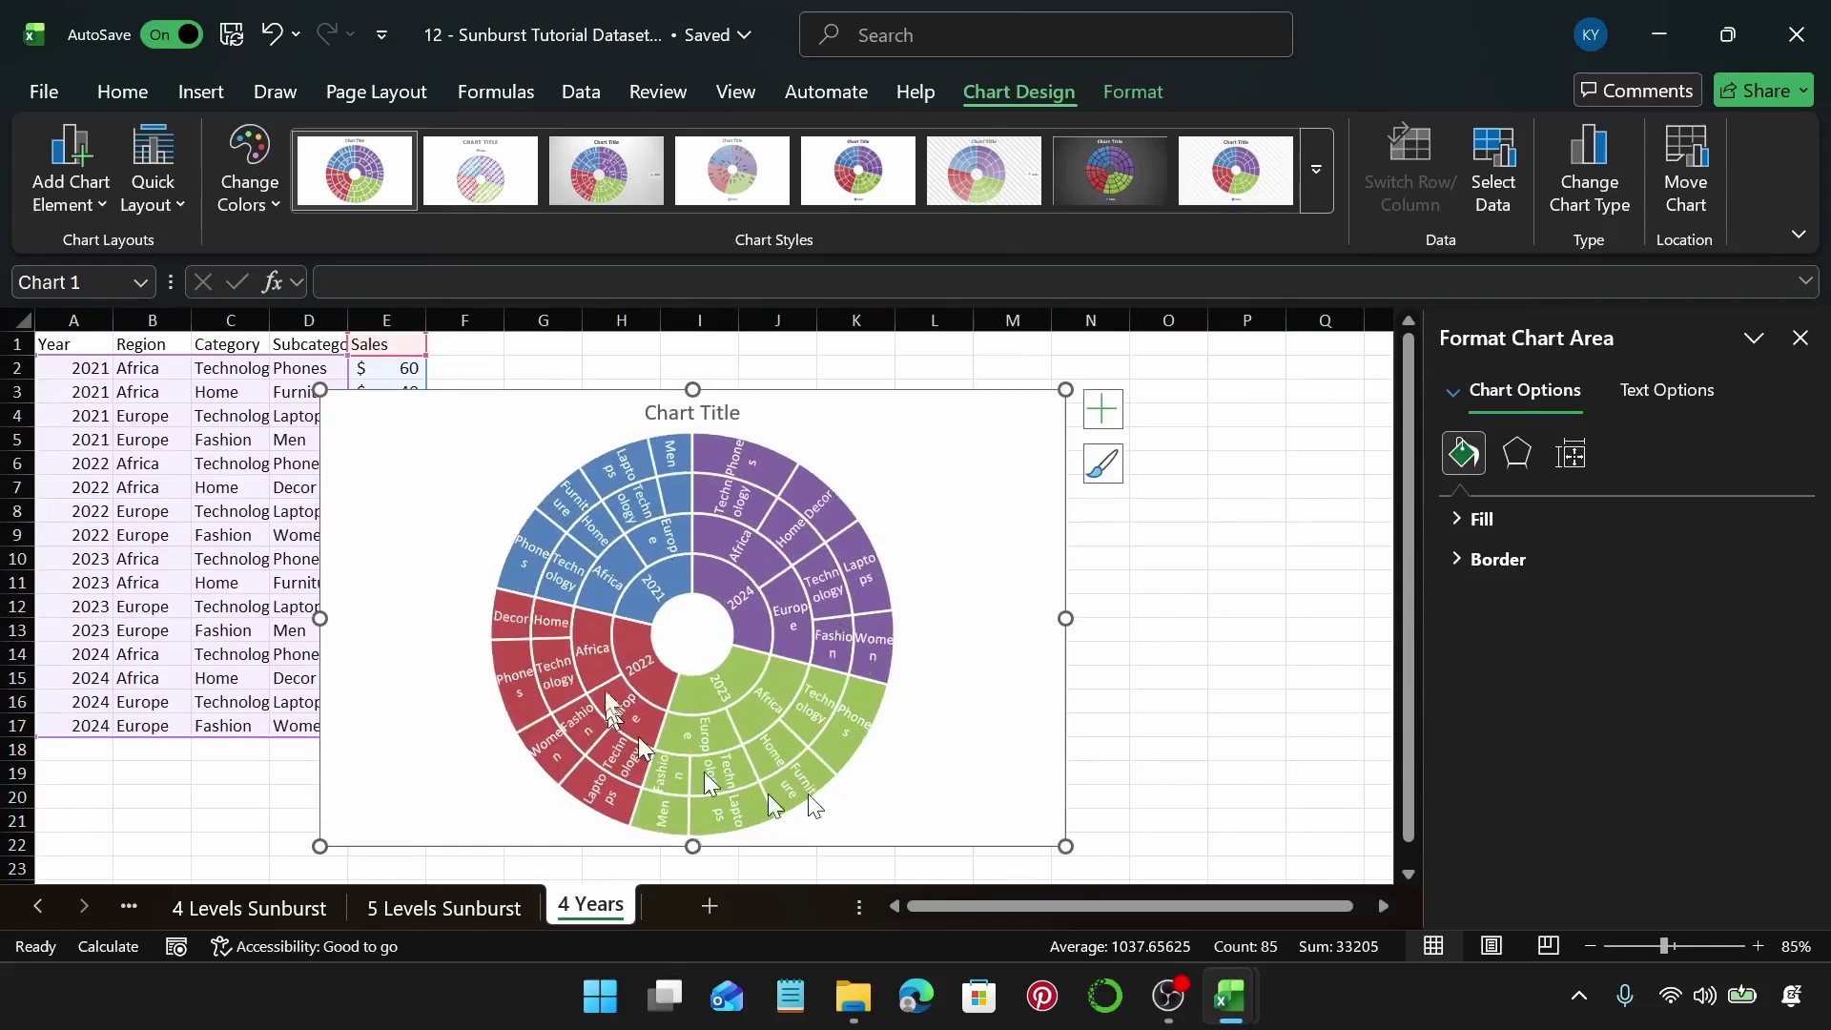